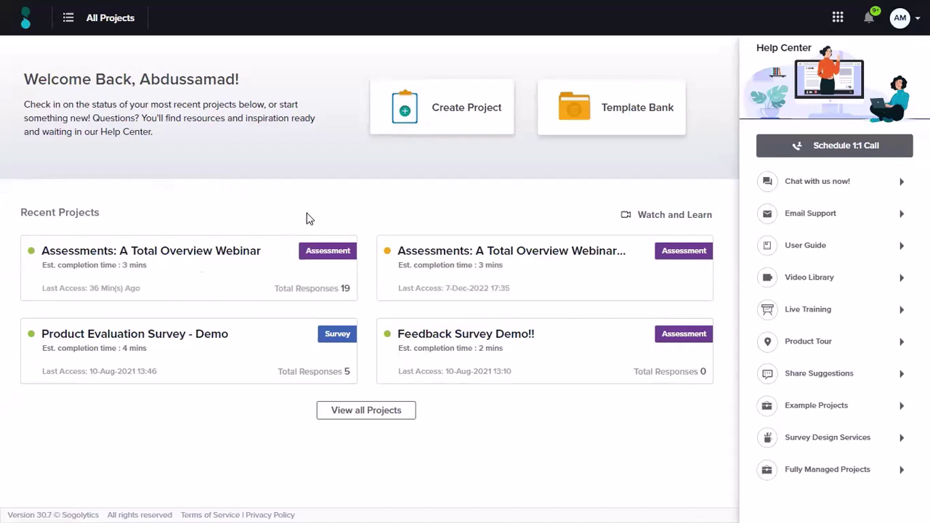
Open the "Assessments: A Total Overview Webinar Edit" project for editing in the designer.
mouse_move(334, 258)
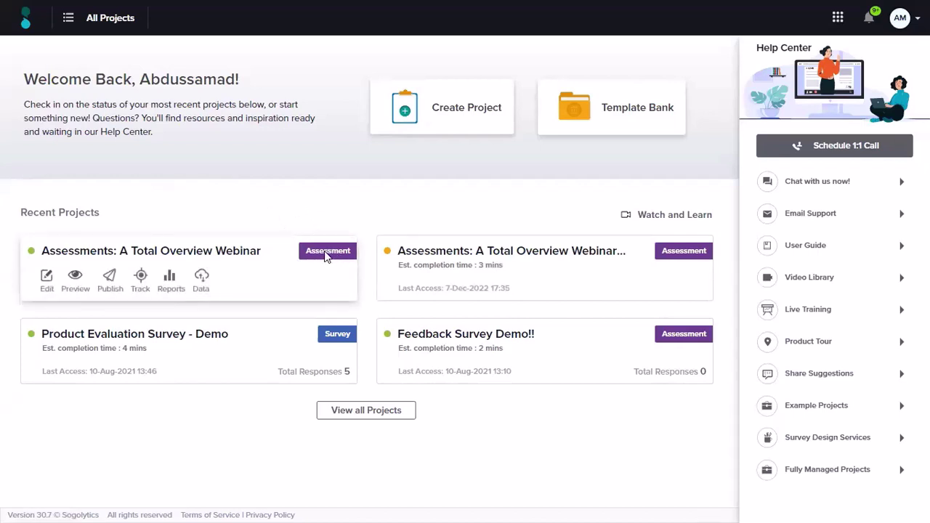
mouse_move(337, 335)
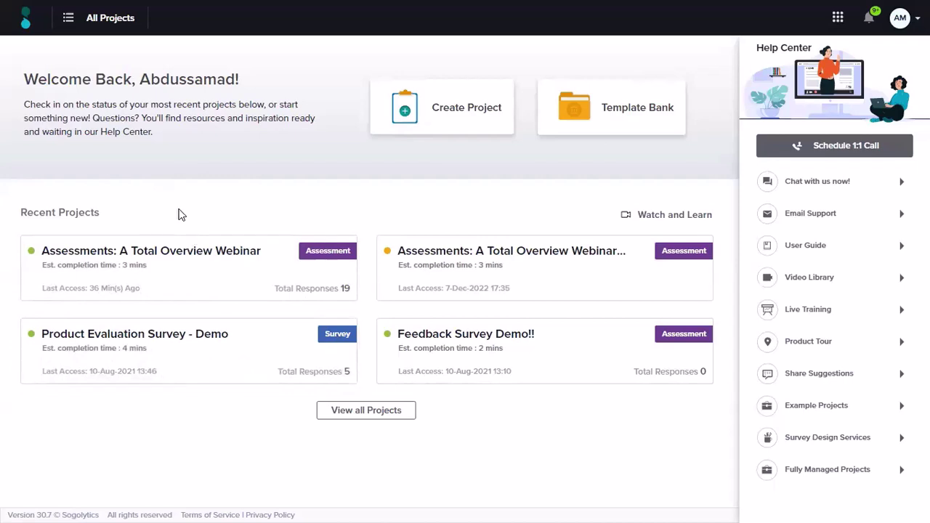
mouse_move(96, 234)
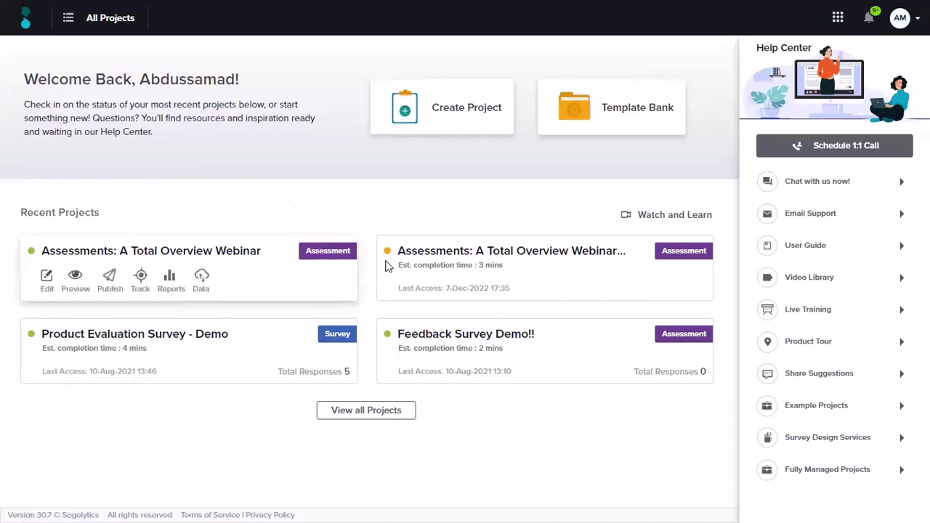
mouse_move(415, 258)
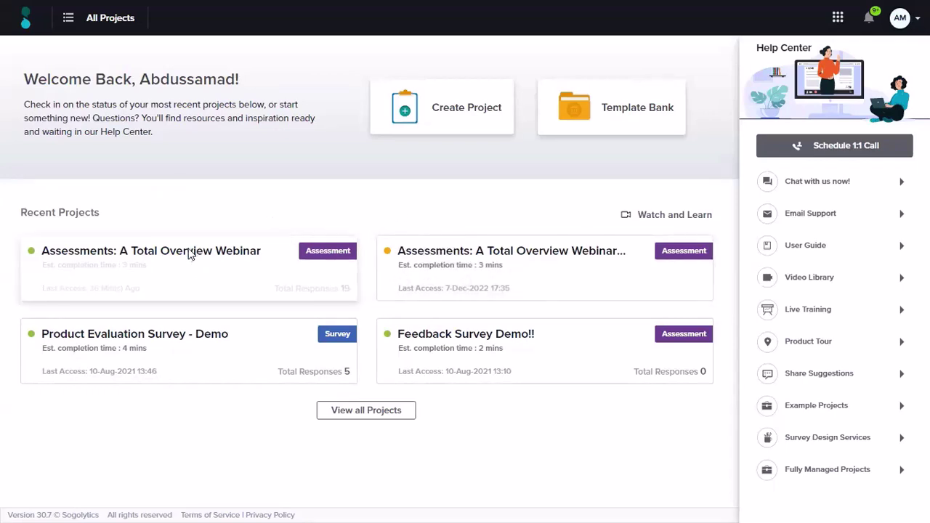
mouse_move(146, 244)
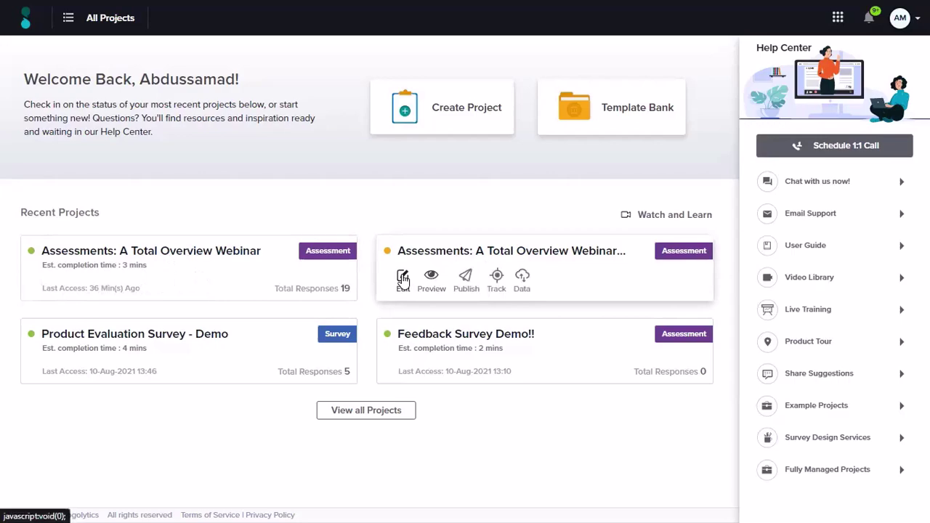
click(402, 278)
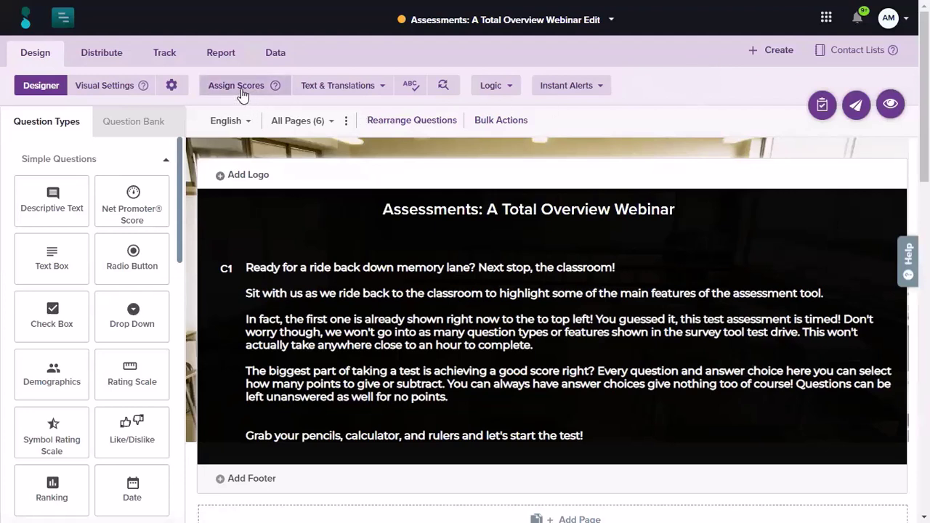
click(174, 89)
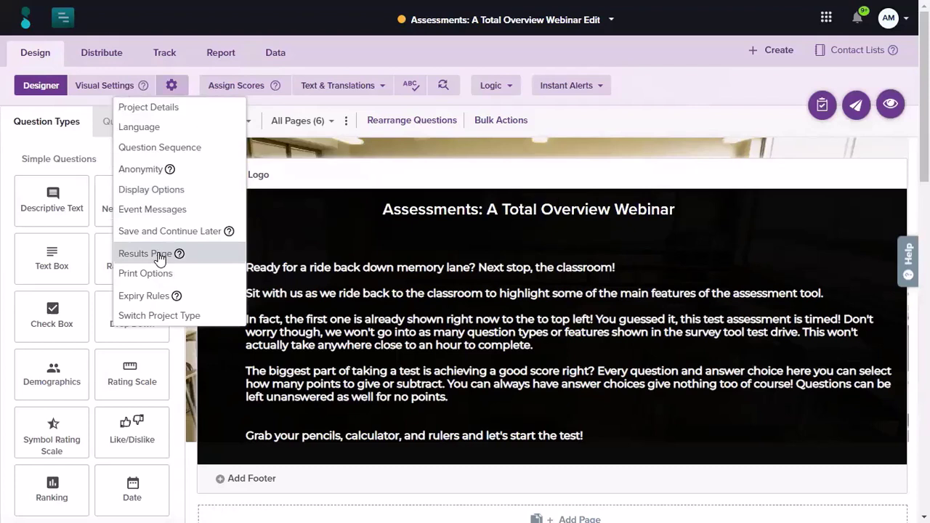
click(703, 89)
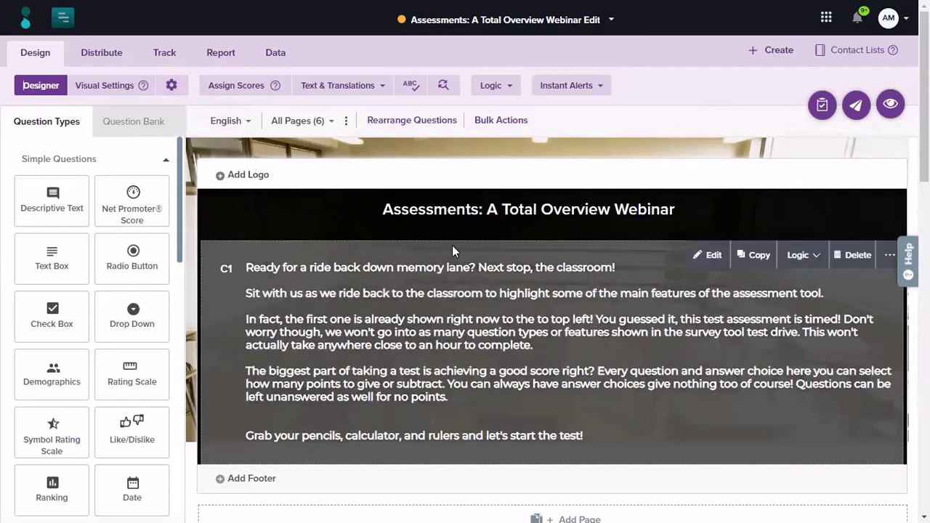
Review the assessment's questions and answer options from the introduction page through the closing answer summary.
scroll(451, 245, down, 4)
scroll(452, 252, down, 3)
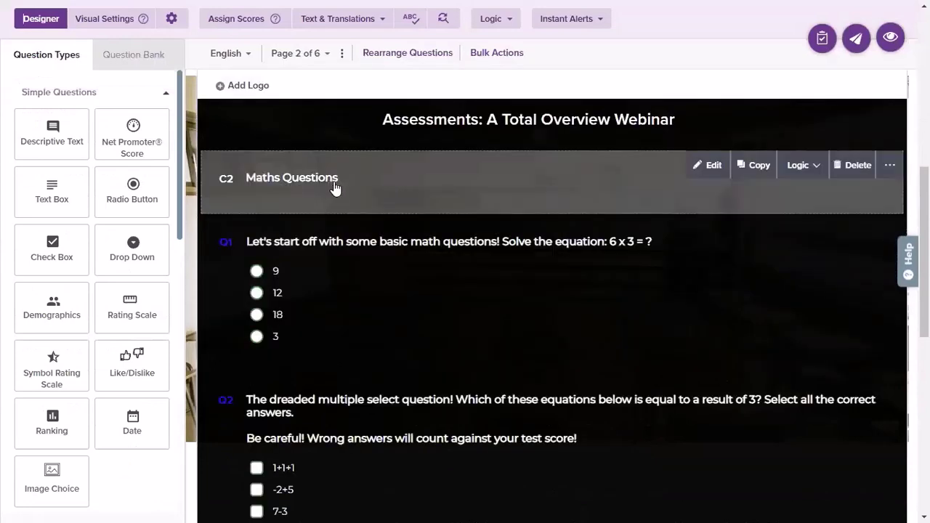
scroll(440, 243, down, 1)
scroll(441, 241, down, 7)
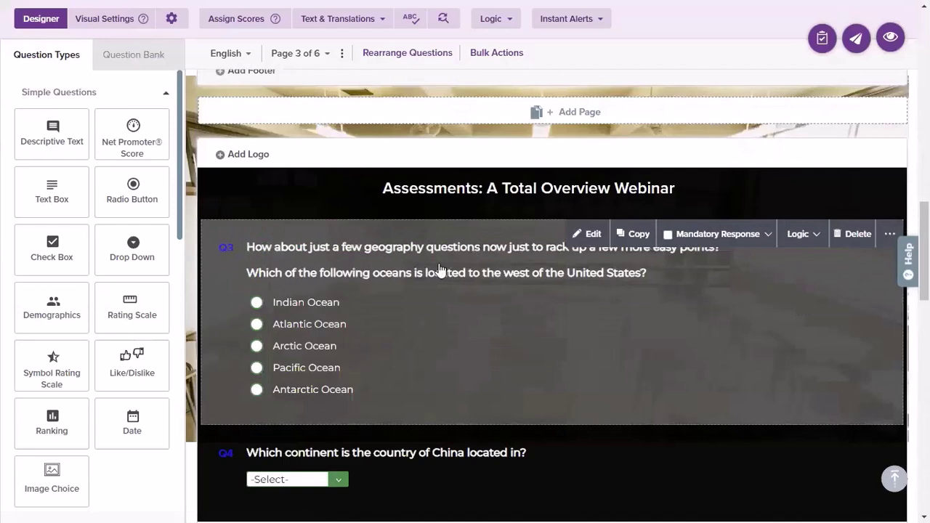
scroll(439, 268, down, 7)
scroll(439, 270, down, 9)
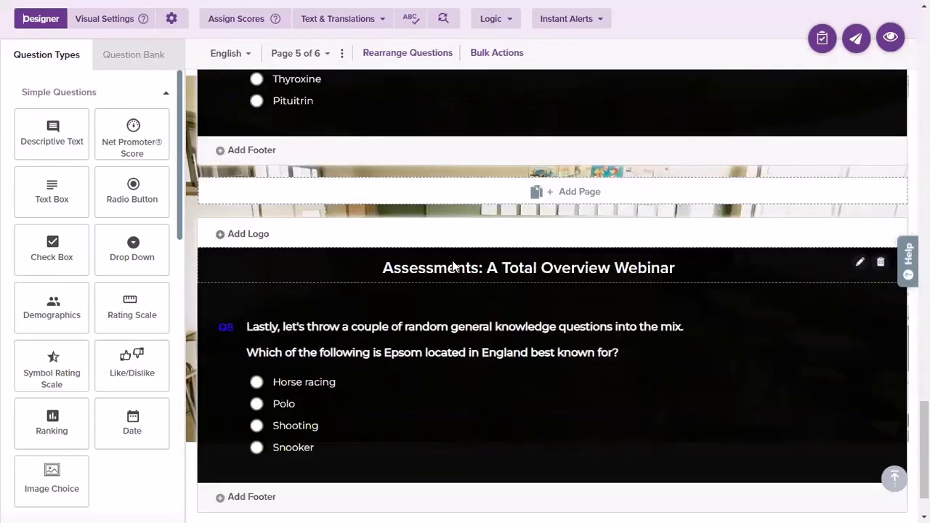
scroll(452, 265, down, 8)
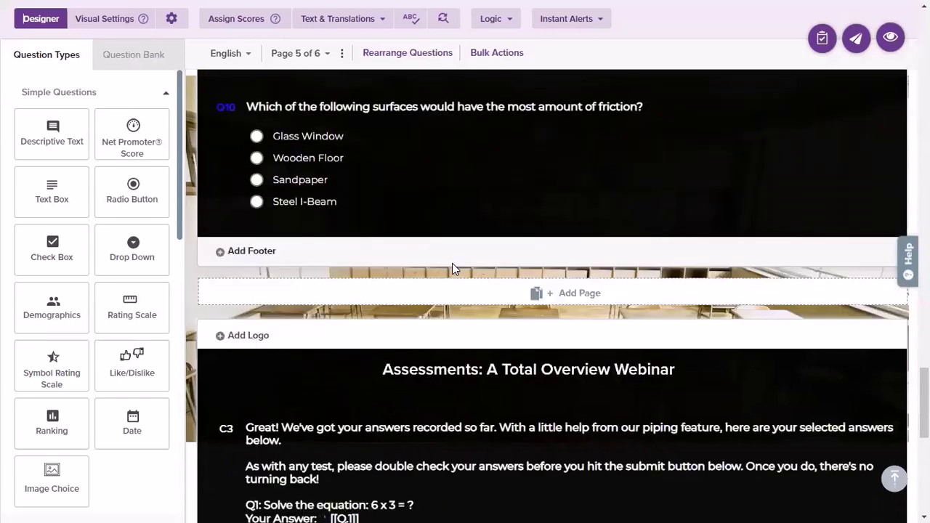
scroll(452, 265, up, 6)
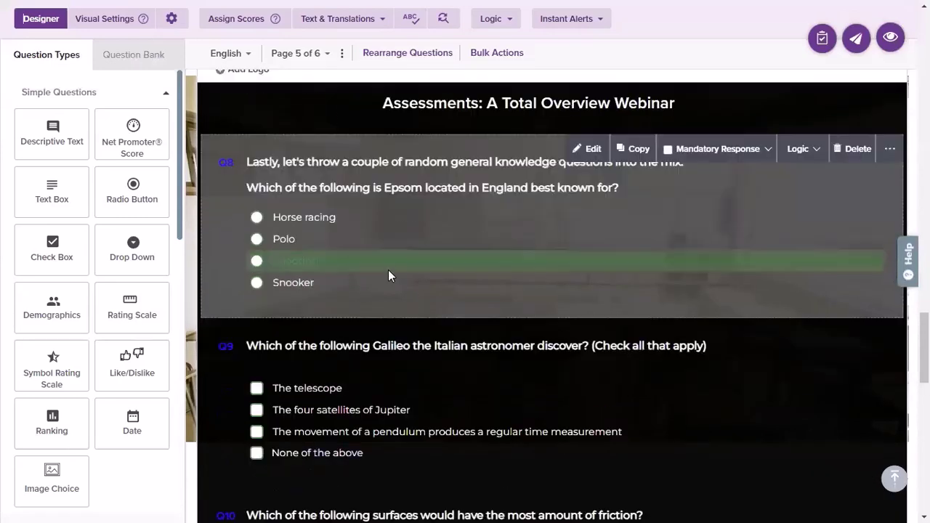
scroll(389, 271, up, 9)
scroll(394, 279, up, 16)
scroll(394, 274, up, 8)
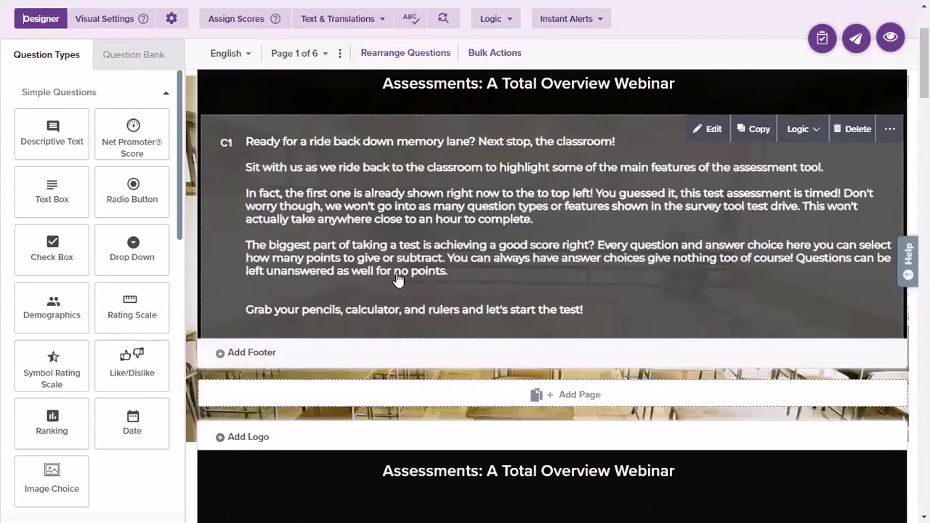
scroll(396, 278, down, 5)
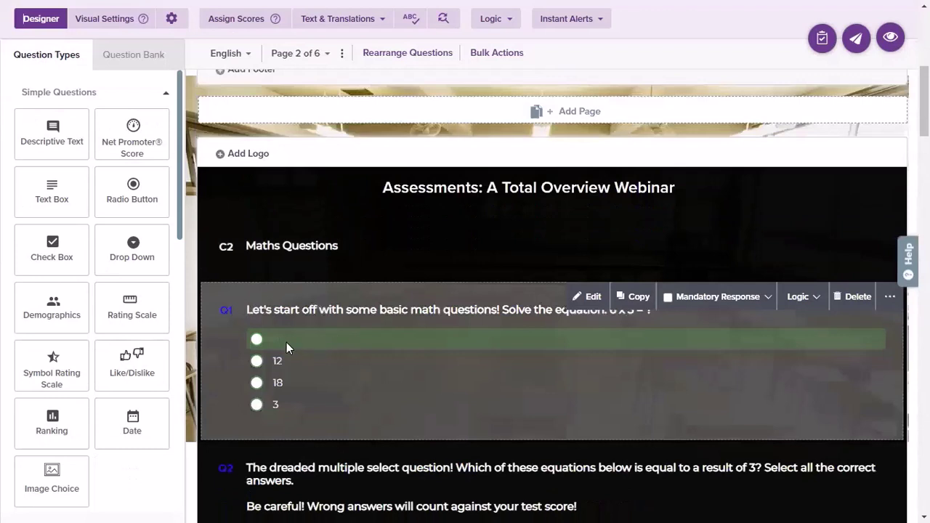
Try to add a Text Box question above Q1 on the maths page and decline the addition.
drag(64, 195, 362, 299)
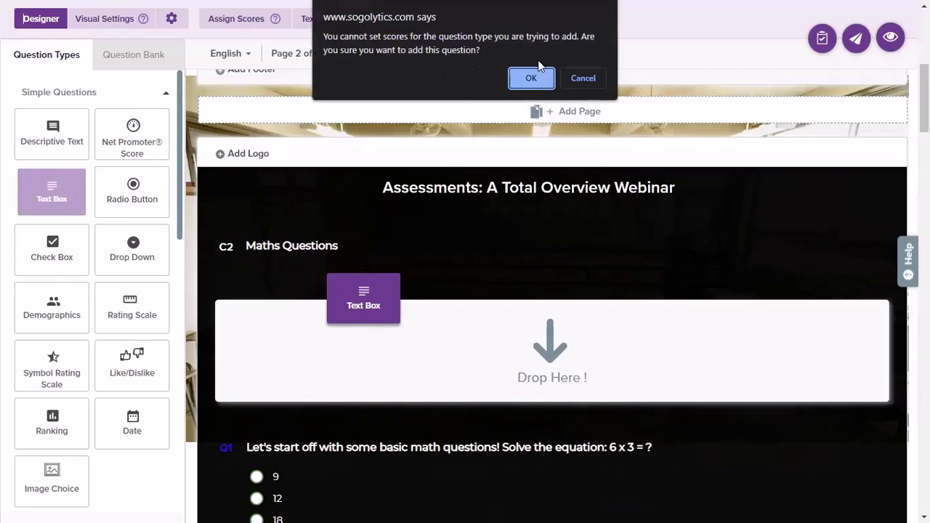
click(582, 79)
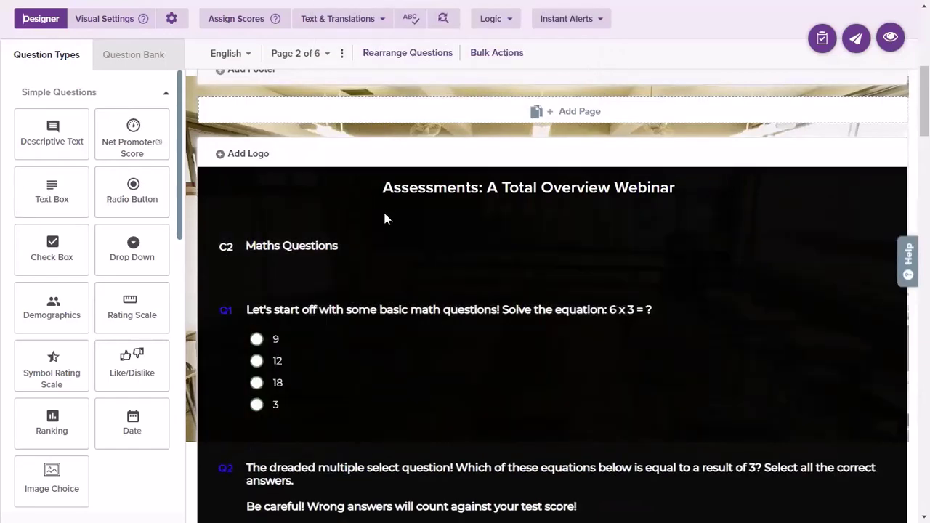
Open the score assignment page and examine the correct answers and scores in the Maths category.
scroll(385, 218, up, 2)
scroll(377, 238, up, 4)
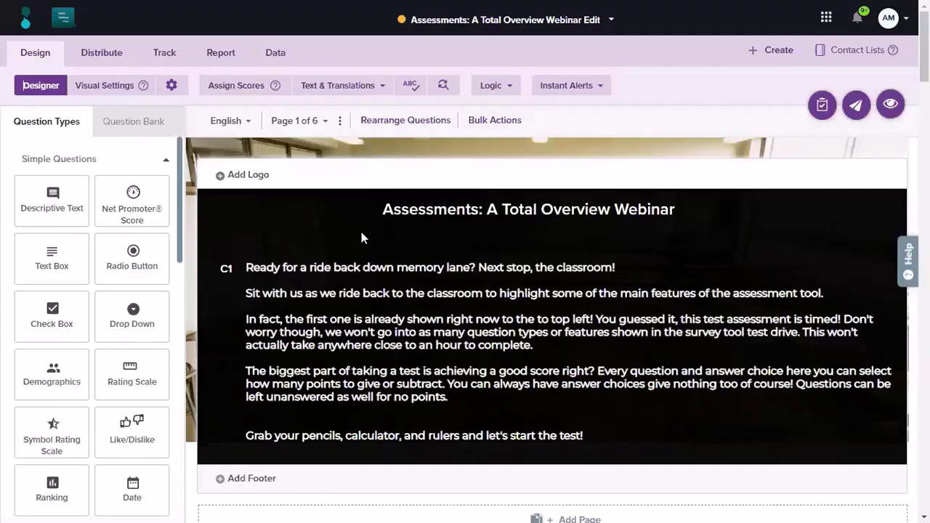
click(241, 86)
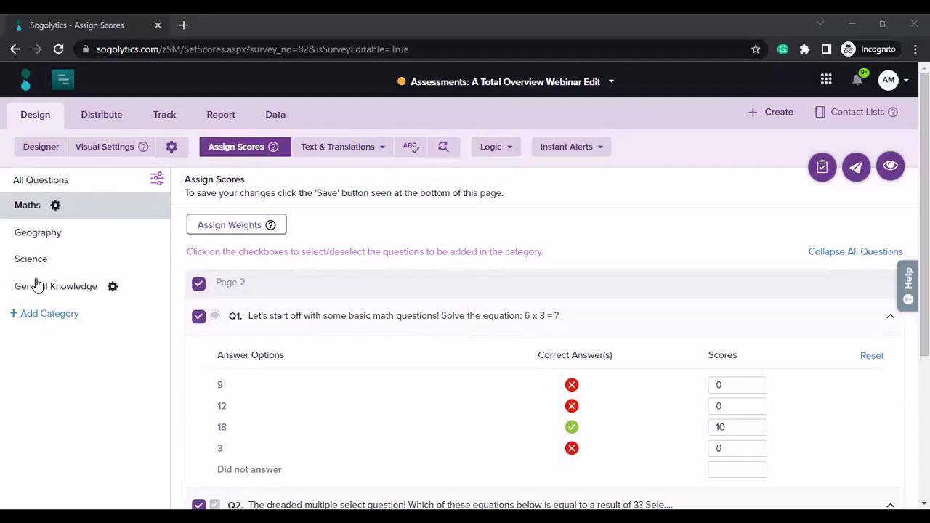
scroll(409, 305, down, 3)
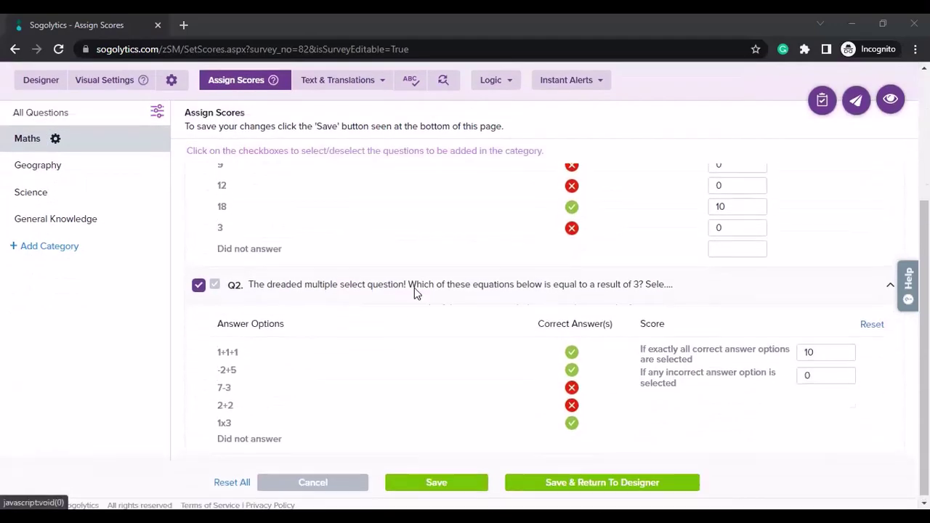
scroll(414, 290, up, 3)
Show all questions and reset the assigned scores for every question in the assessment.
click(53, 187)
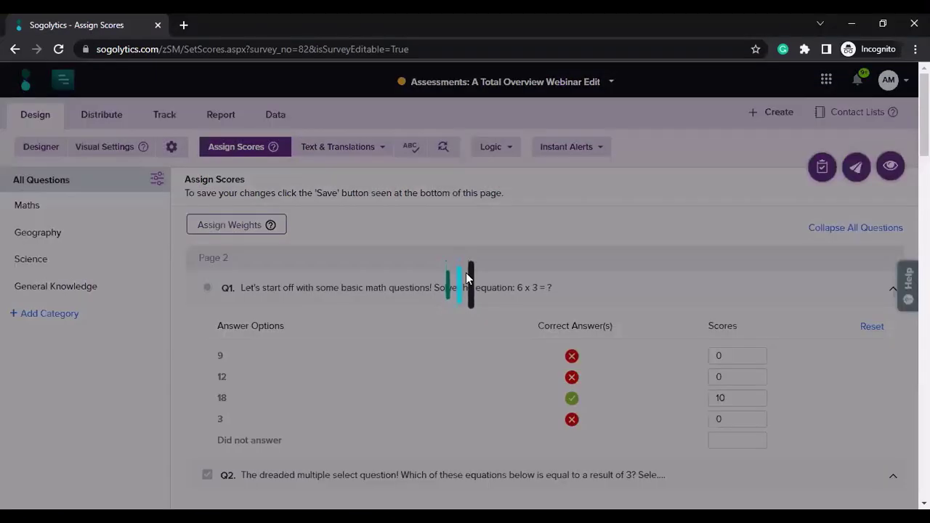
scroll(424, 291, down, 3)
scroll(422, 295, down, 15)
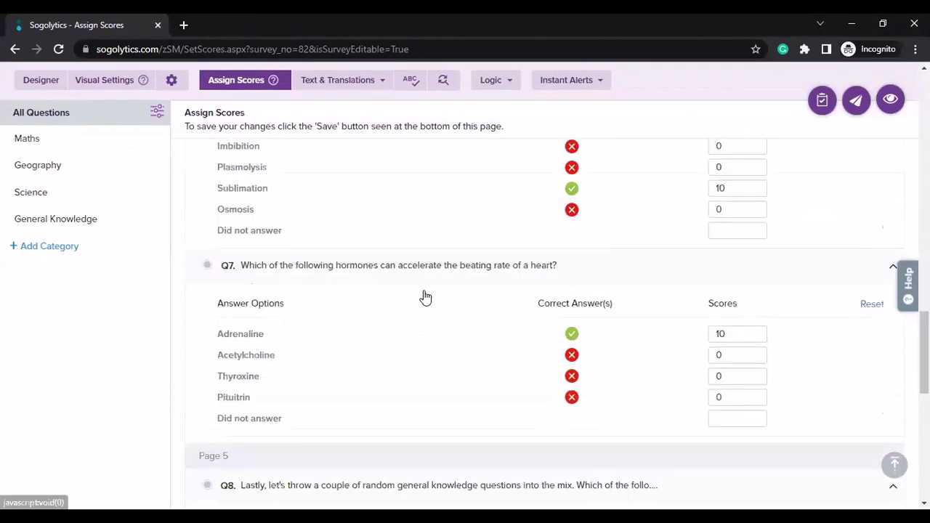
click(231, 479)
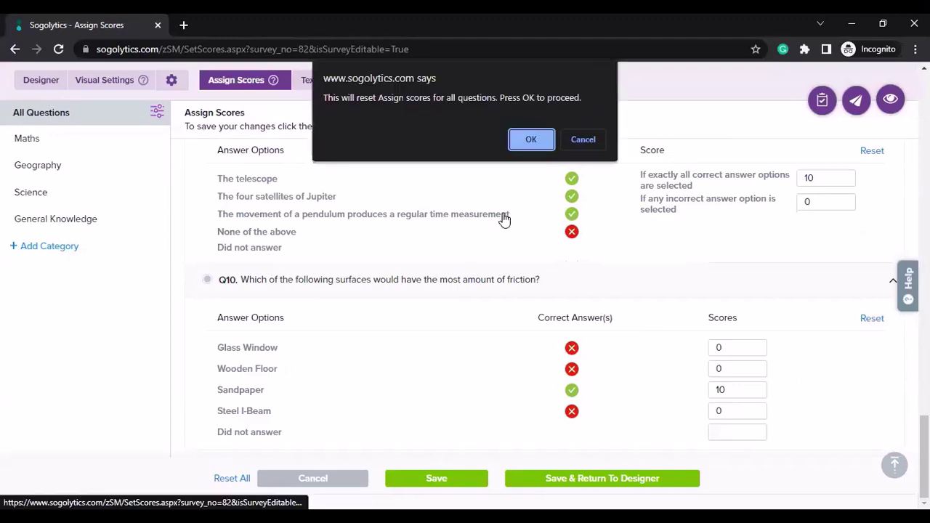
click(529, 139)
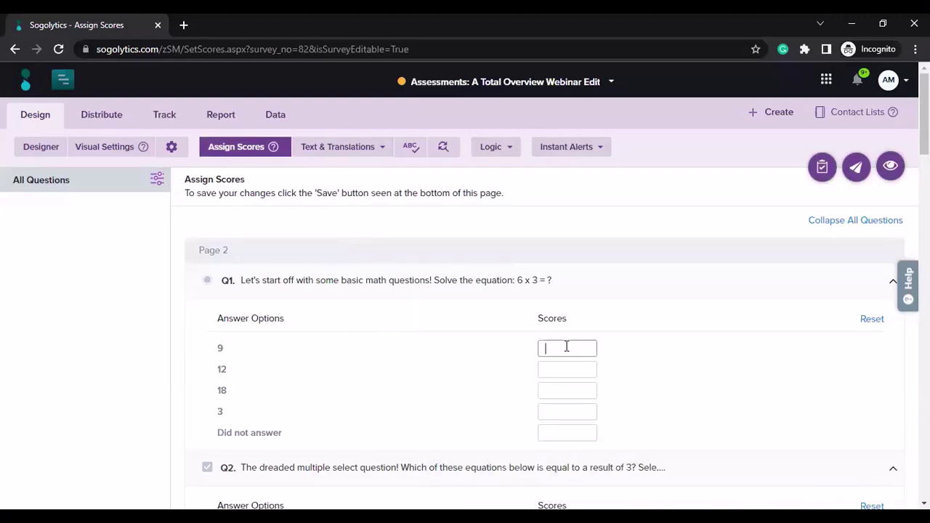
scroll(567, 349, down, 1)
click(557, 379)
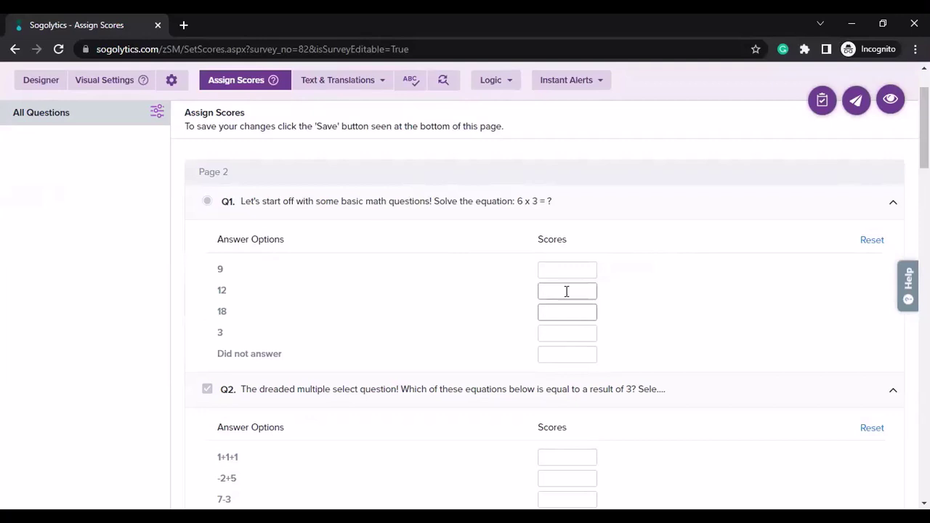
click(561, 270)
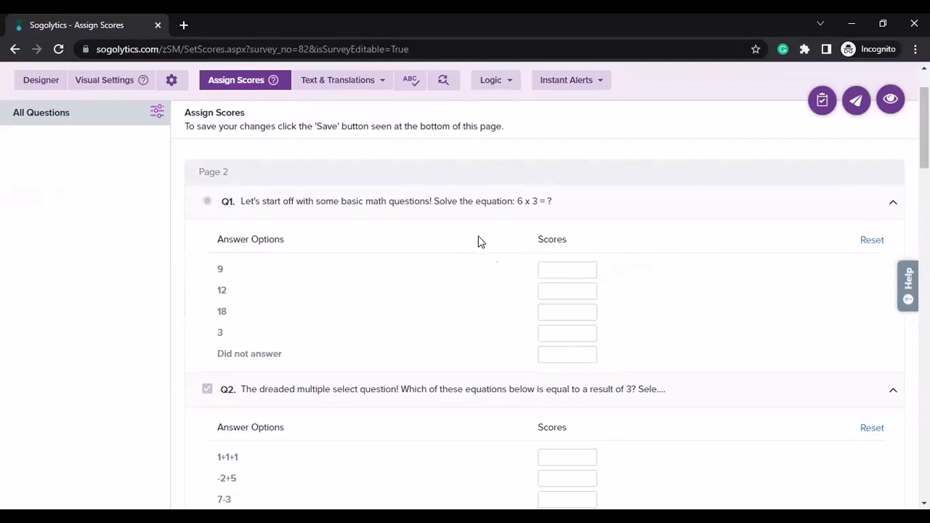
Enable Categorize Questions, Assign Weights and Mark Correct/Incorrect, applying a score of 10 for all correct answers.
click(156, 112)
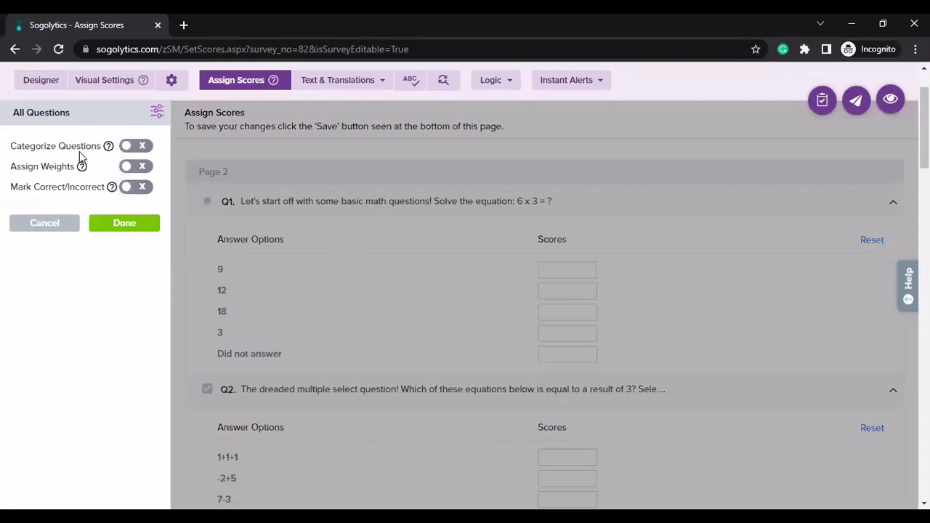
click(137, 146)
click(138, 167)
click(138, 187)
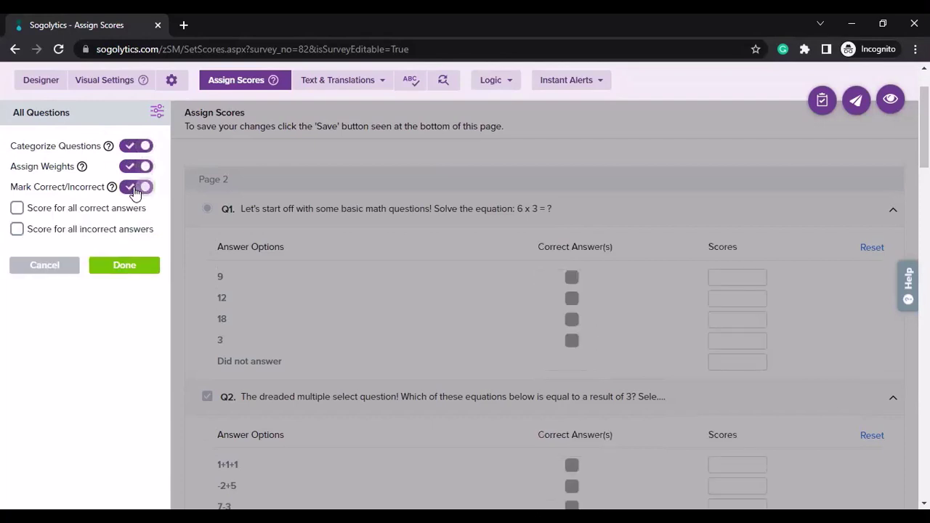
click(48, 211)
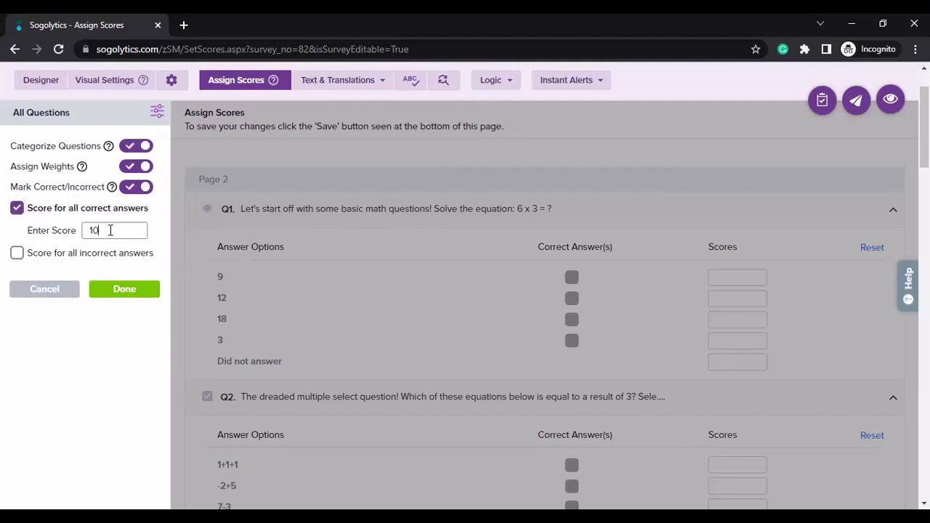
click(128, 289)
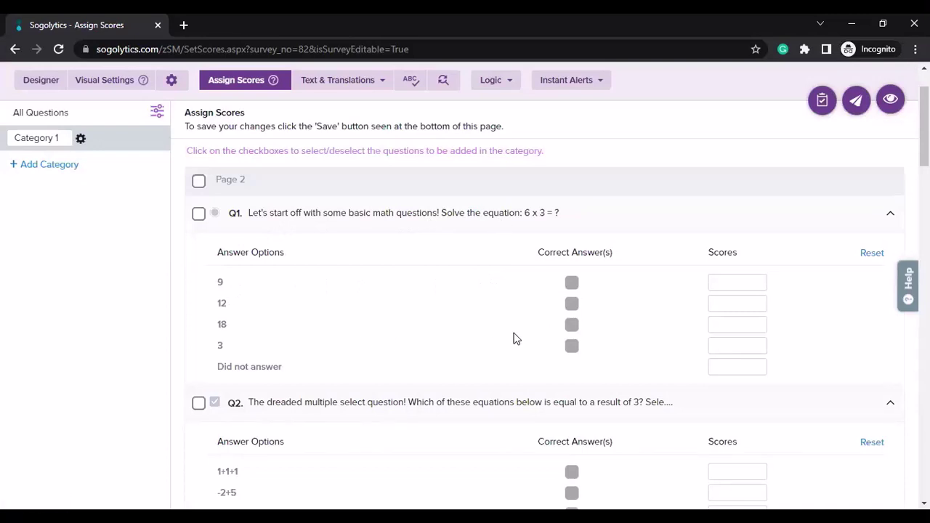
Mark 18 as the correct answer for Q1, and 1+1+1, -2+5 and 1x3 as correct for Q2.
click(571, 325)
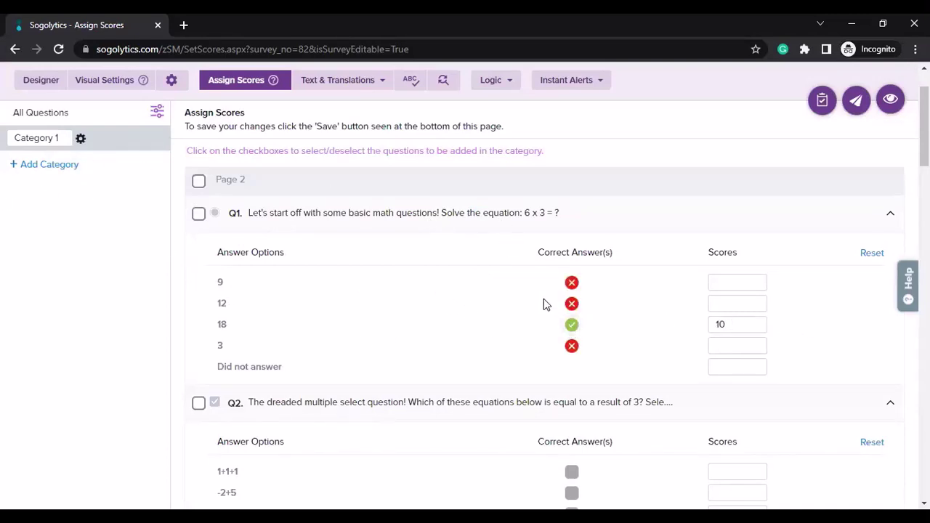
scroll(546, 301, down, 3)
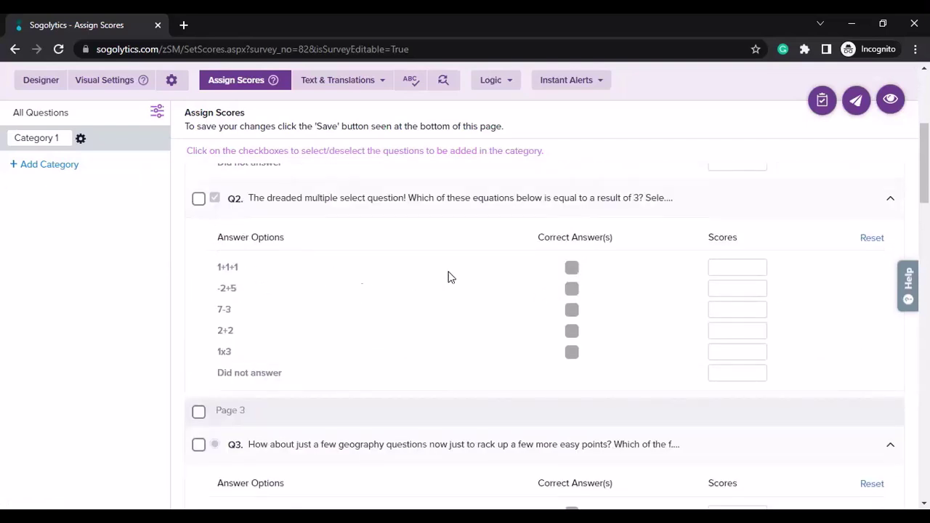
click(573, 270)
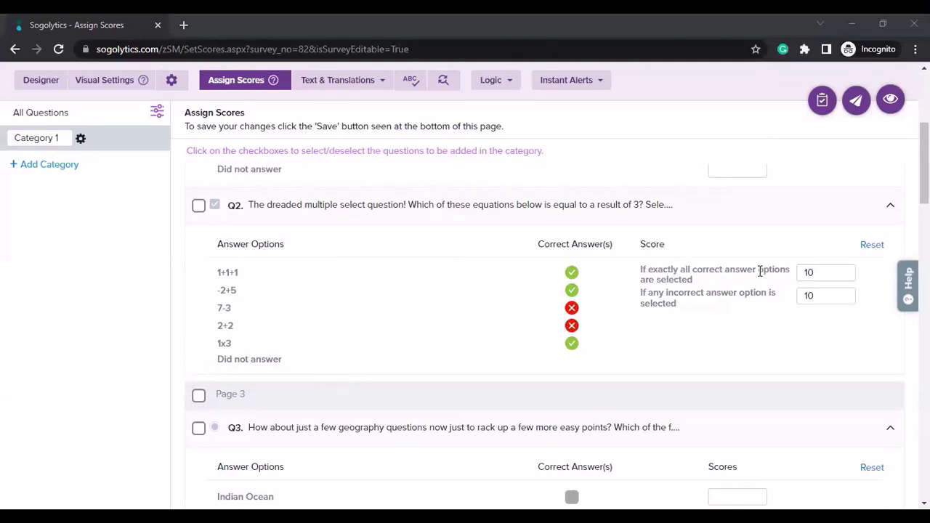
Set Q2's score for selecting any incorrect answer option to 6.
double_click(818, 274)
double_click(833, 295)
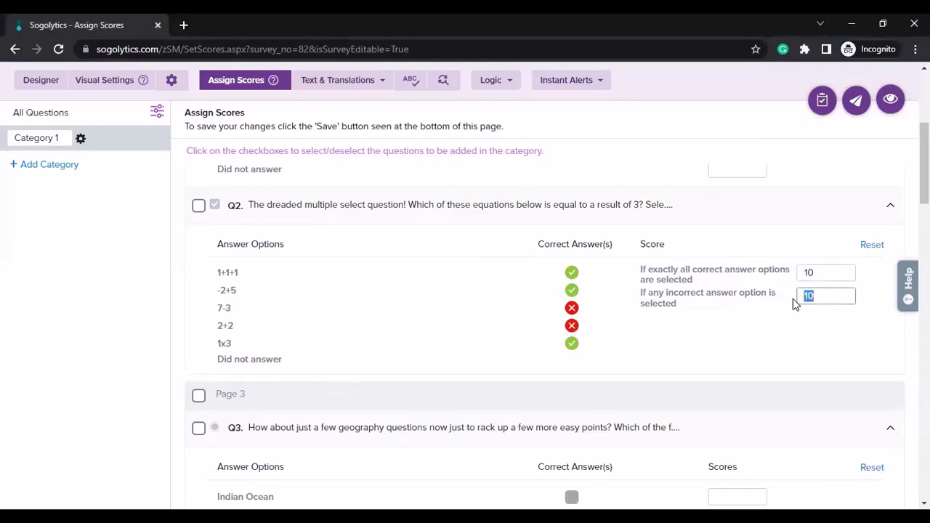
text(6)
scroll(537, 308, down, 3)
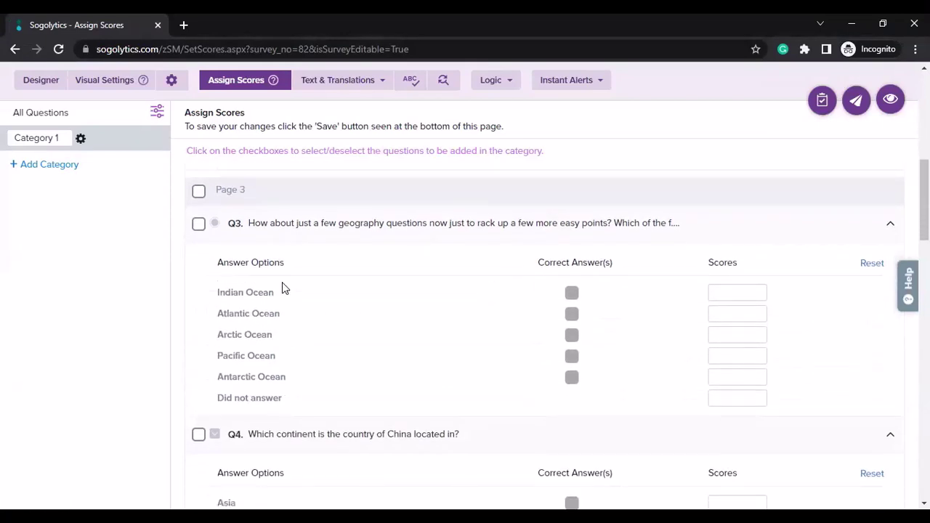
Mark Pacific Ocean as the correct answer for Q3 and Asia as the correct answer for Q4.
click(572, 358)
scroll(509, 342, down, 3)
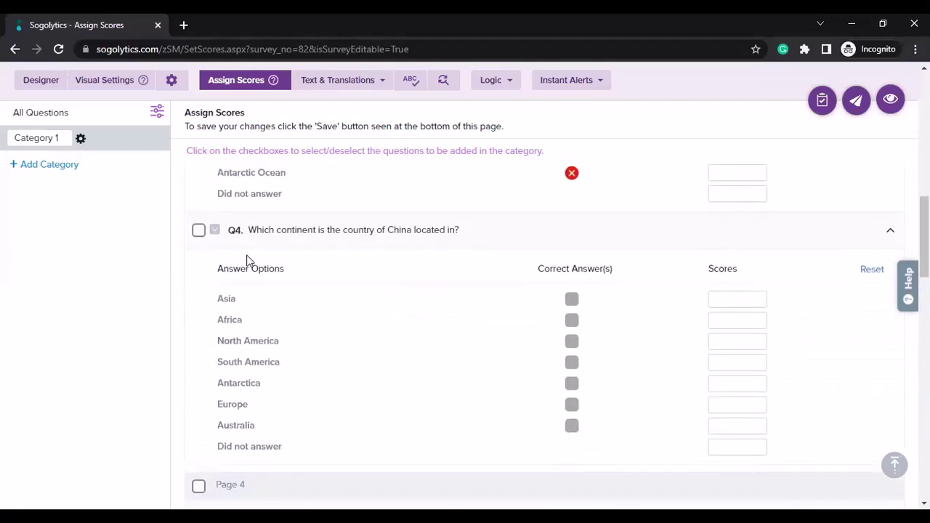
click(572, 298)
scroll(265, 321, down, 4)
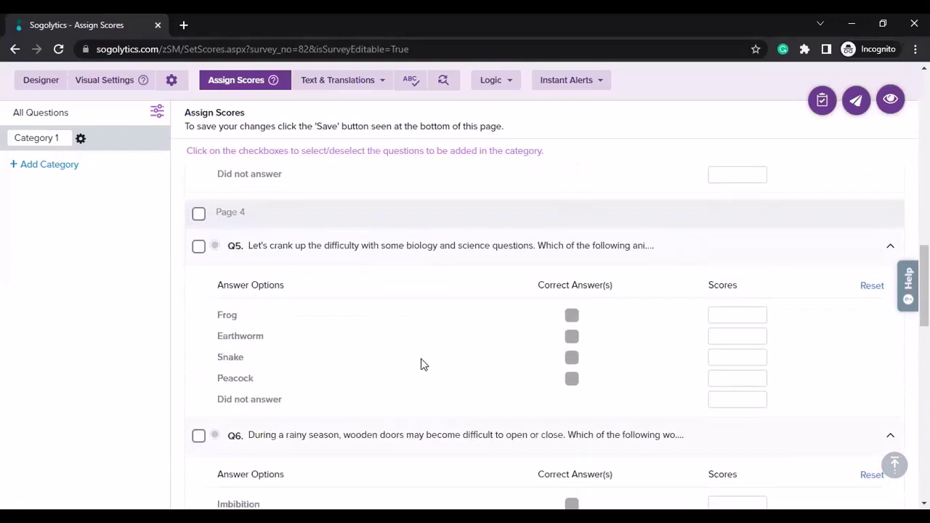
Mark Earthworm as correct for Q5, Imbibition for Q6 and Horse racing for Q8.
scroll(571, 245, down, 6)
click(572, 285)
scroll(519, 316, down, 1)
scroll(518, 319, down, 4)
click(571, 260)
Mark the telescope, Jupiter's satellites and pendulum options as correct for Q9, with a score of 6 for any incorrect selection.
scroll(571, 259, down, 3)
click(571, 221)
click(571, 239)
click(571, 258)
click(814, 247)
text(6)
scroll(436, 335, down, 1)
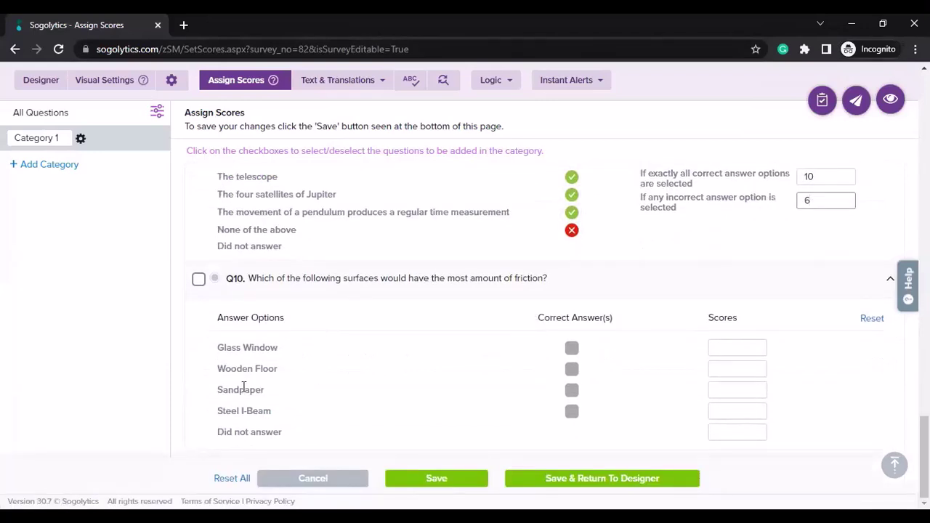
Mark Sandpaper as the correct answer for Q10 and try to save the scores.
click(572, 390)
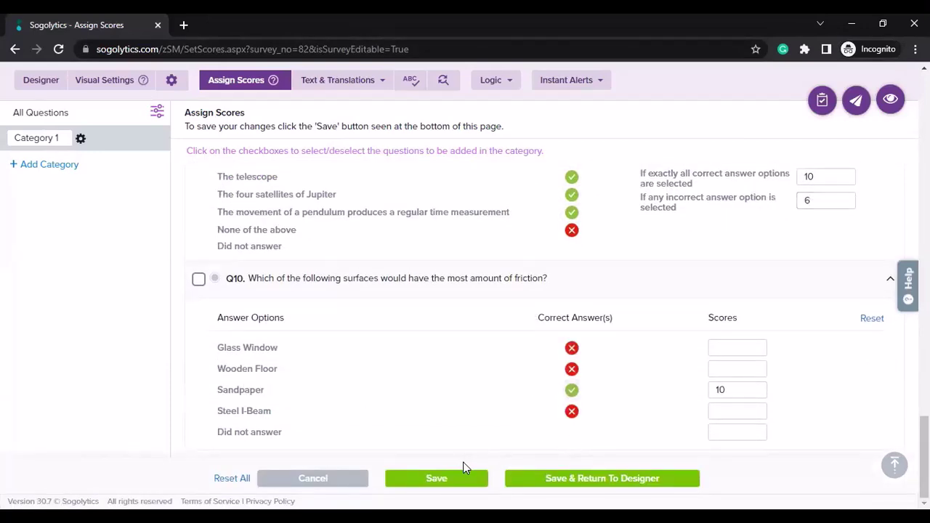
click(457, 479)
click(586, 125)
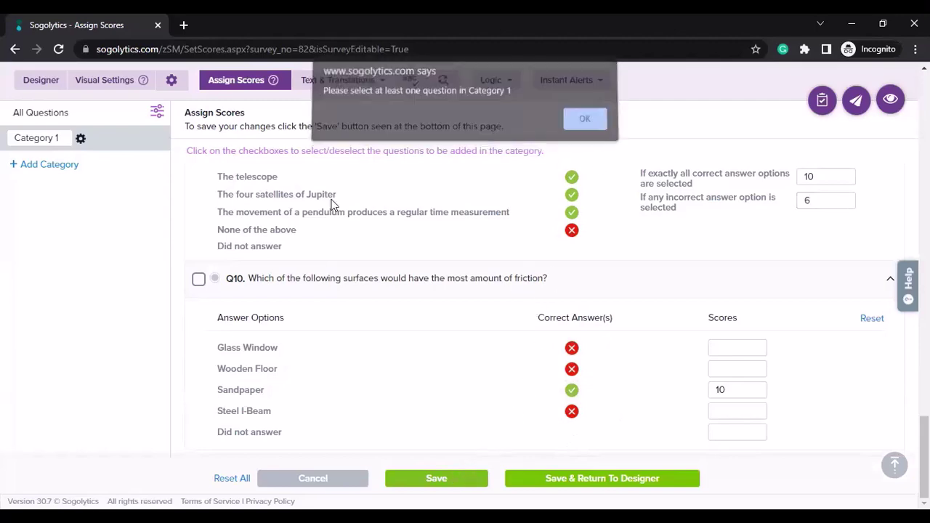
Add all Page 2 questions to Category 1 and rename the category as Maths.
scroll(274, 294, up, 15)
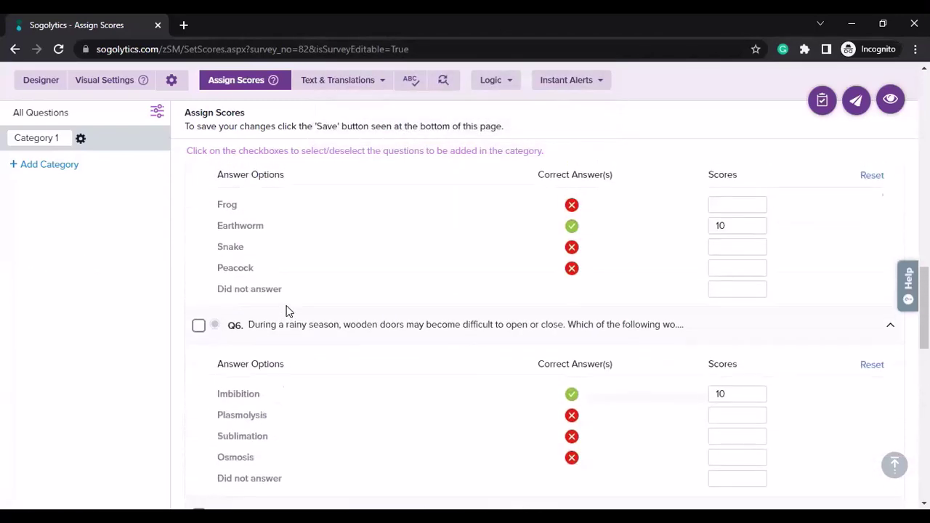
scroll(293, 317, up, 5)
scroll(243, 291, down, 1)
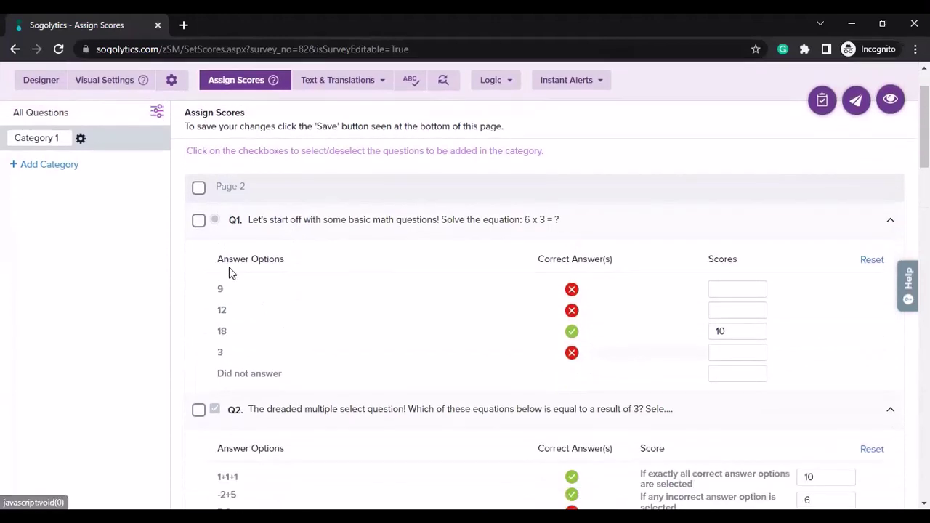
click(199, 191)
click(58, 138)
drag(58, 138, 2, 155)
text(Maths)
Add a category named Geography and include all Page 3 questions in it.
click(37, 174)
text(Geograp)
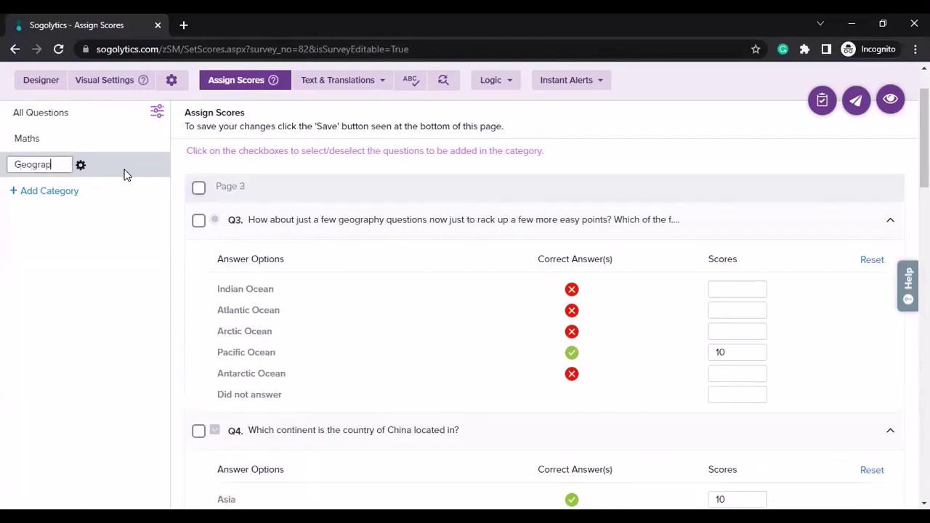
text(hy)
click(198, 188)
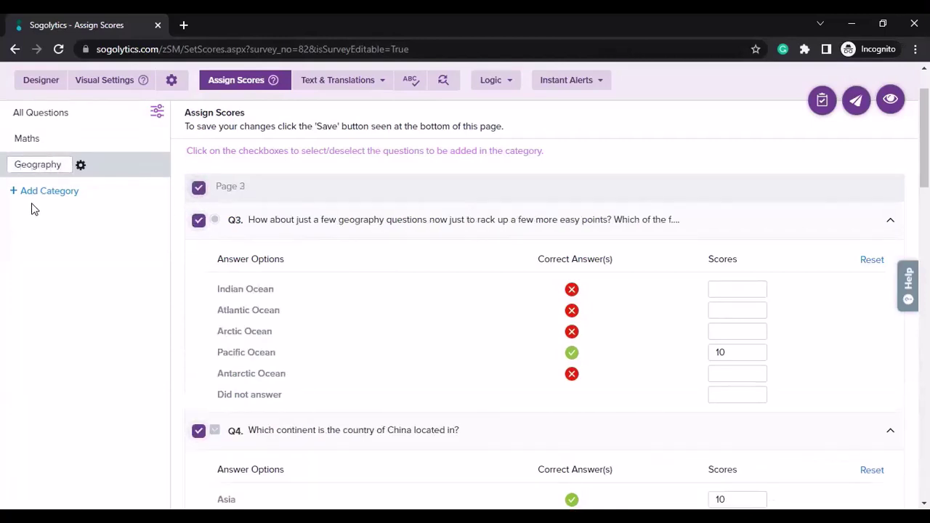
Add a category named Science and include all Page 4 questions in it.
click(41, 193)
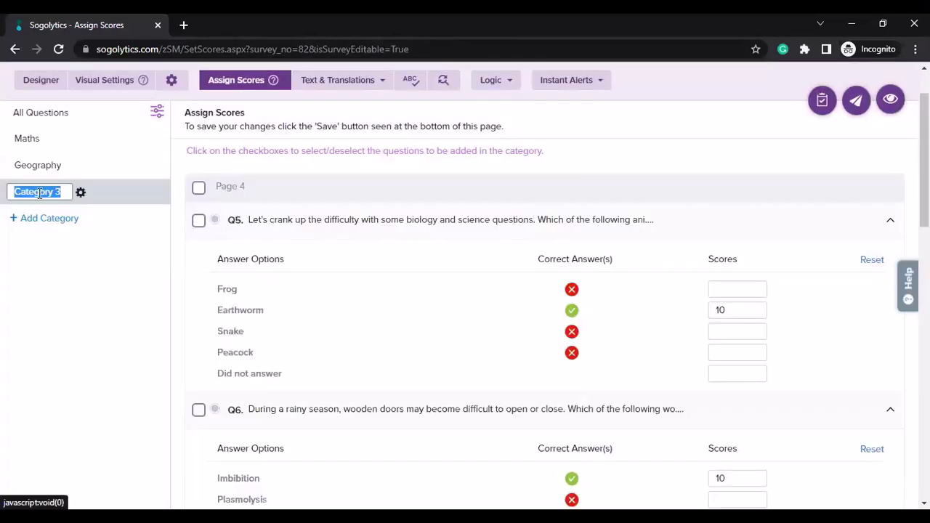
text(S)
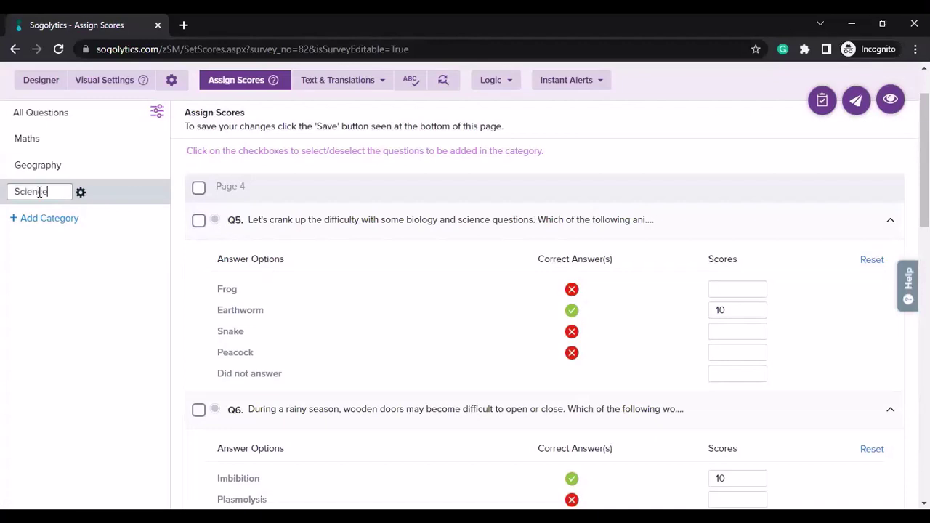
text(cience)
click(198, 188)
Add a category named General Knowledge containing all Page 5 questions, and save the scores.
click(36, 218)
text(G)
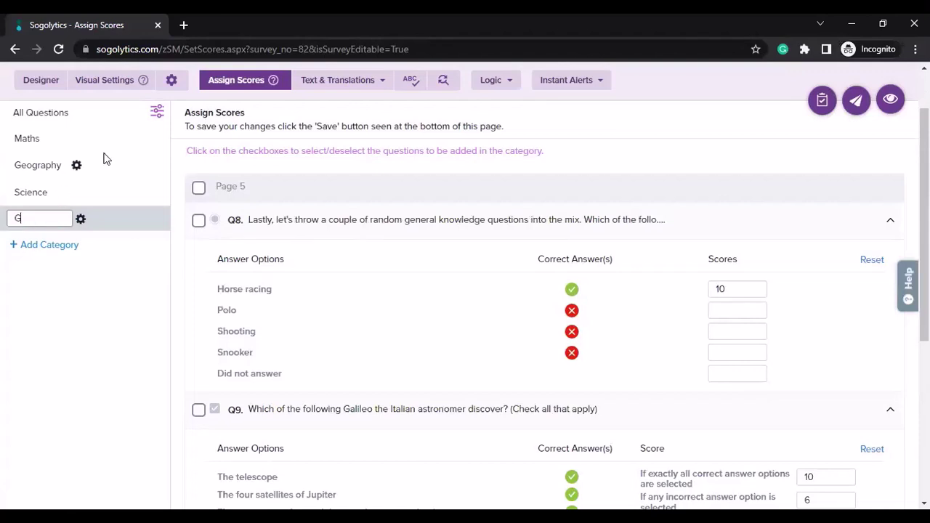
text(neeral Knowledge)
click(199, 187)
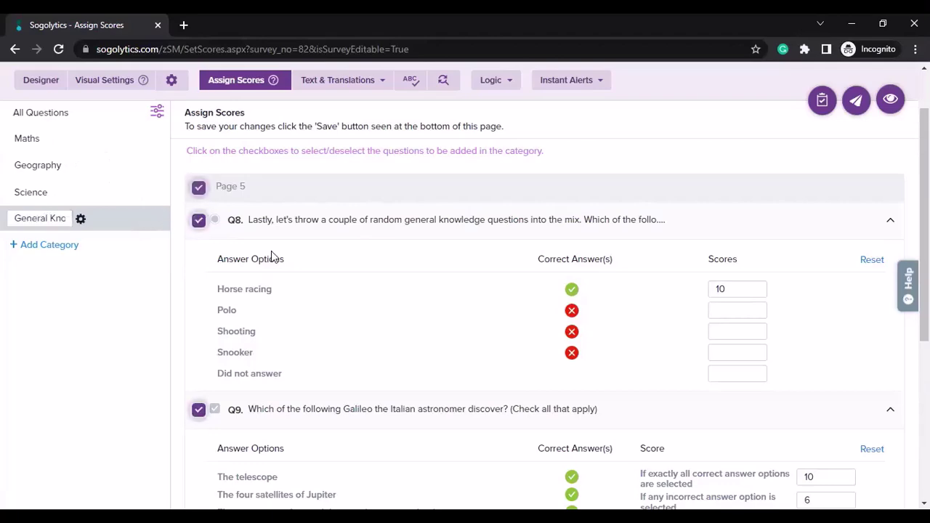
scroll(300, 284, down, 4)
click(450, 481)
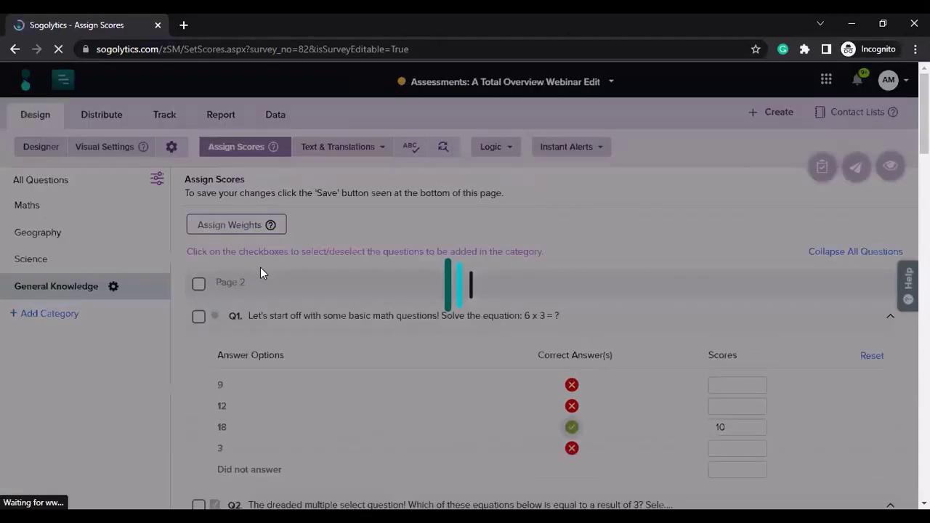
Open the weight assignment and collapse all four categories to view only their category weights.
scroll(603, 267, down, 2)
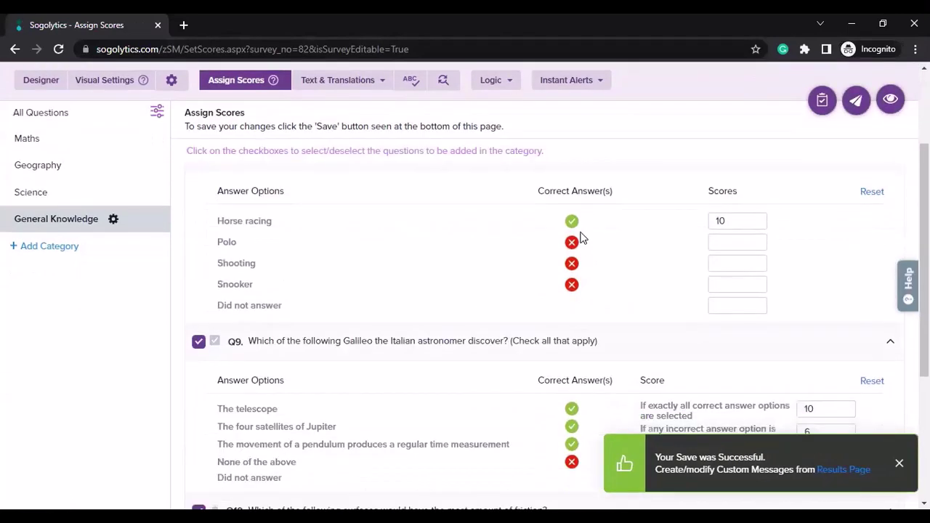
scroll(21, 222, up, 3)
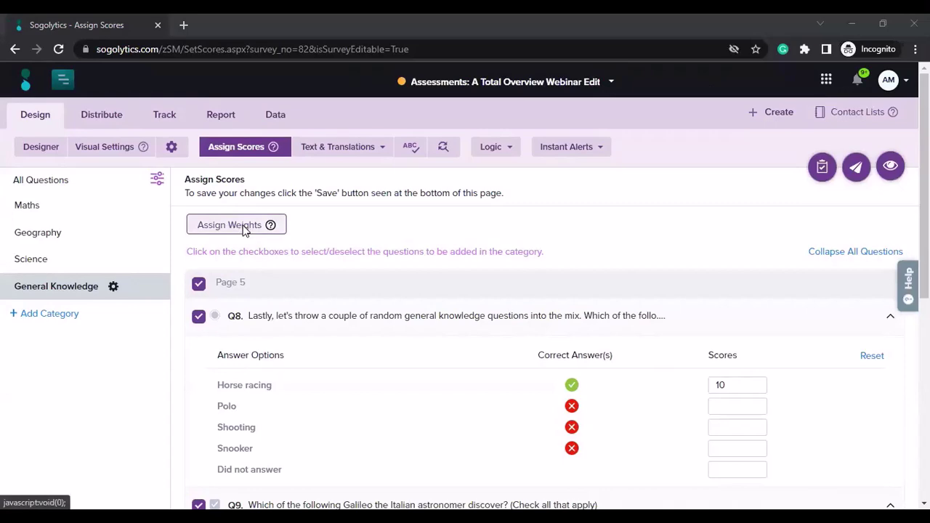
click(244, 227)
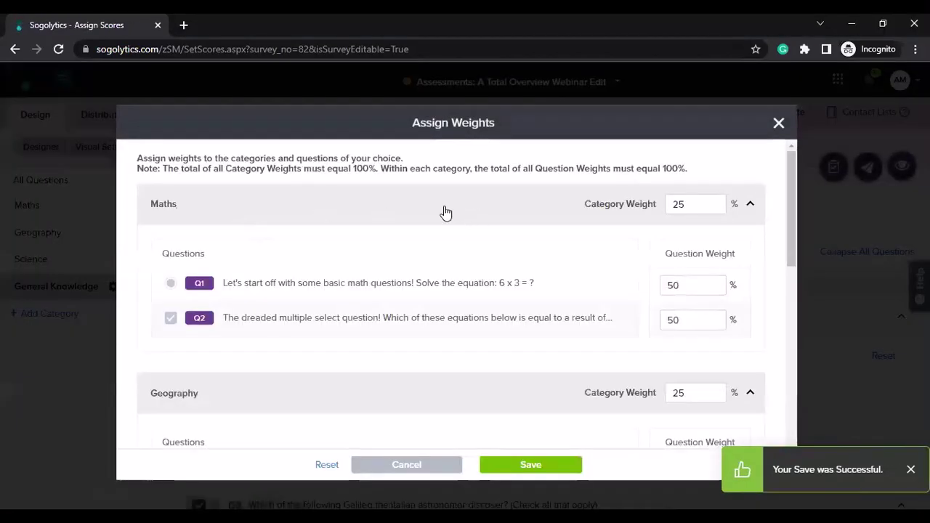
click(444, 210)
click(400, 275)
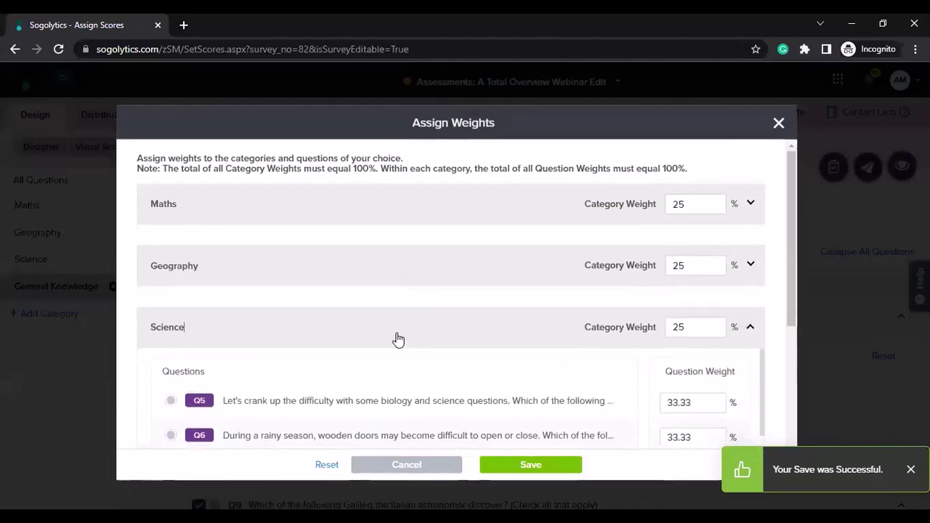
click(398, 339)
click(481, 388)
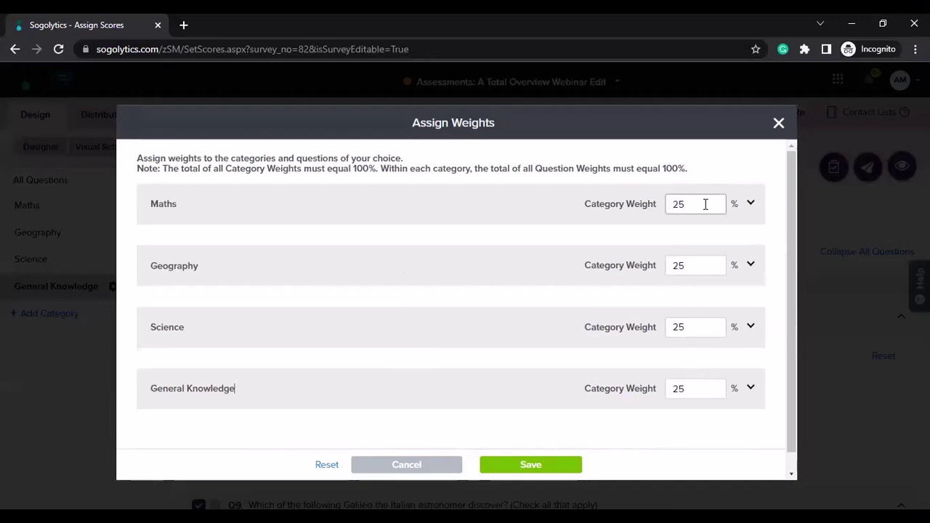
Set the Maths category weight to 50%.
drag(703, 205, 654, 212)
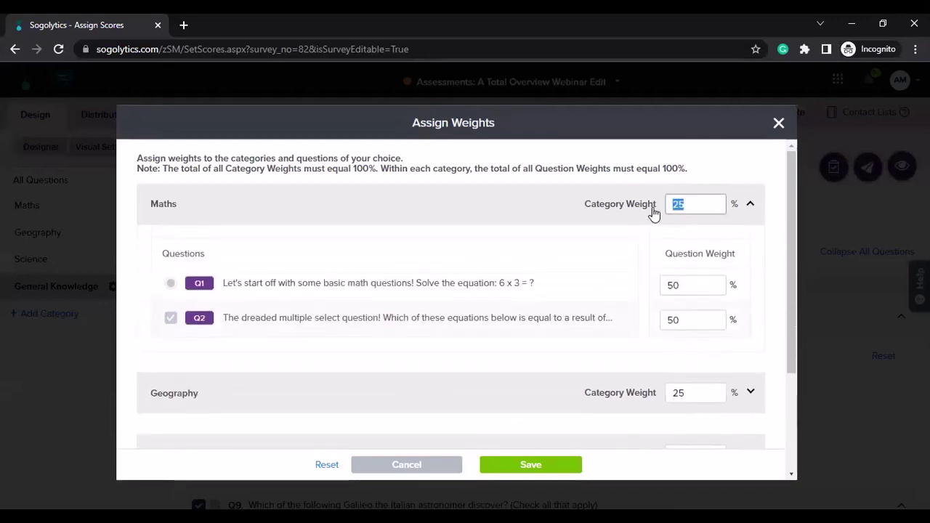
text(5)
click(557, 210)
Set the Geography and Science category weights to 12.5% each and check the question weights within Geography and Maths.
drag(709, 268, 633, 276)
text(12)
scroll(629, 278, down, 3)
drag(691, 318, 591, 328)
text(12.5)
click(527, 332)
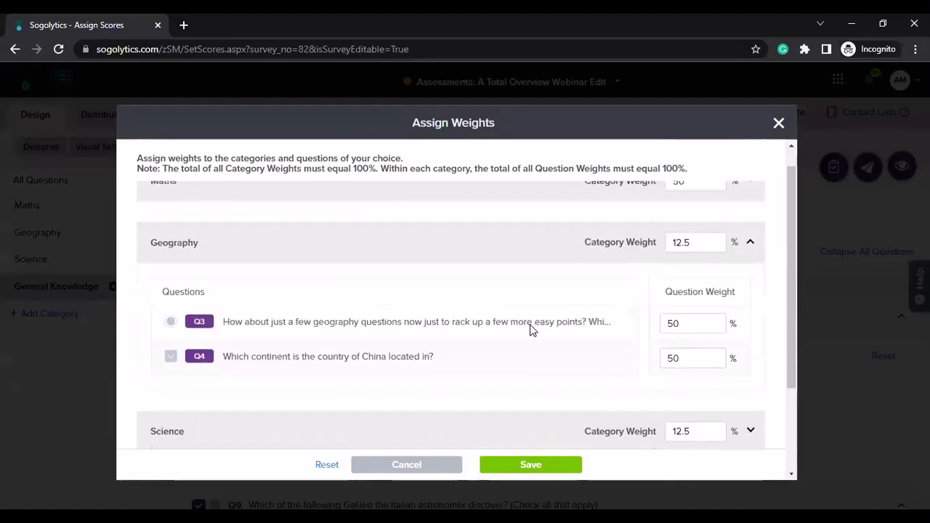
click(520, 266)
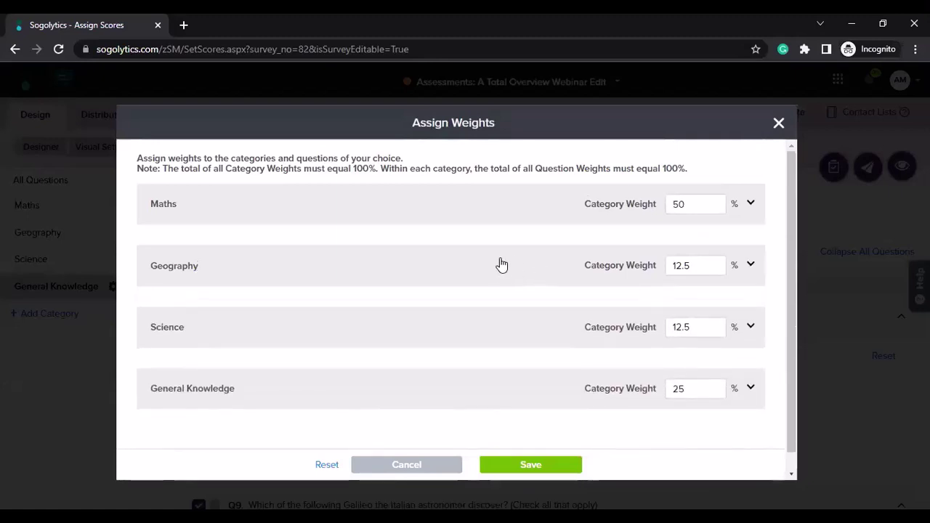
click(462, 213)
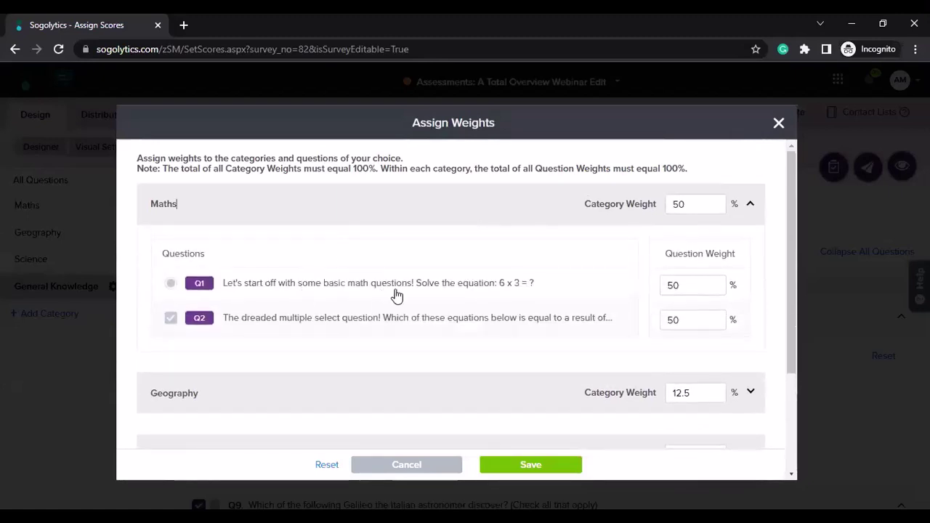
click(507, 206)
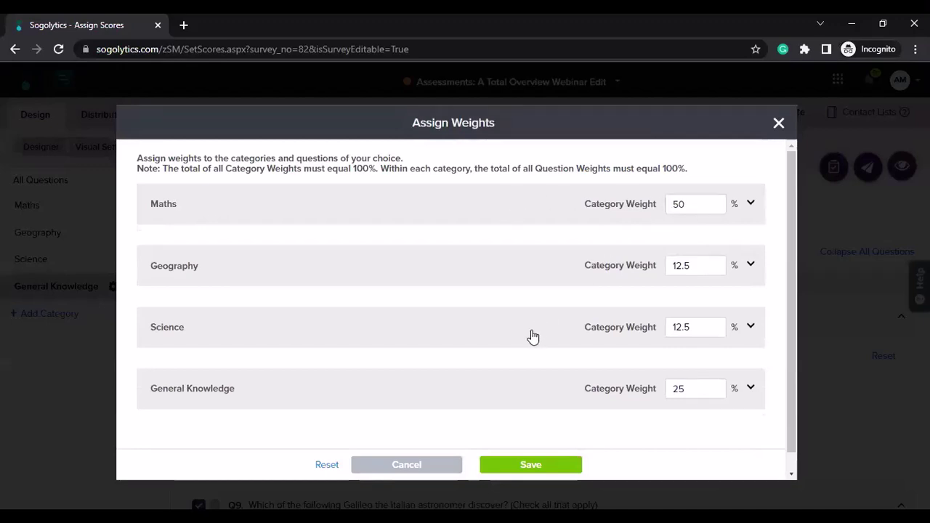
Reset all category and question weights to default, then save and close the weight assignment.
click(328, 465)
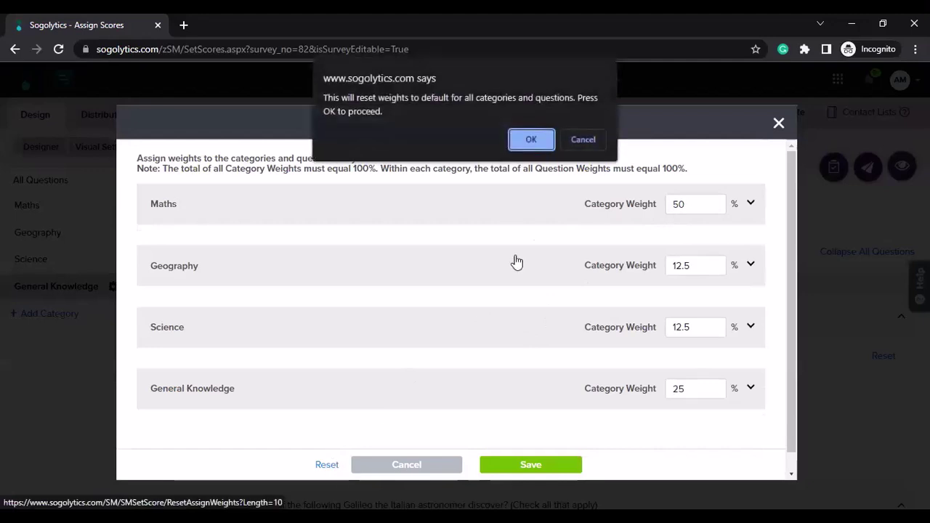
click(531, 141)
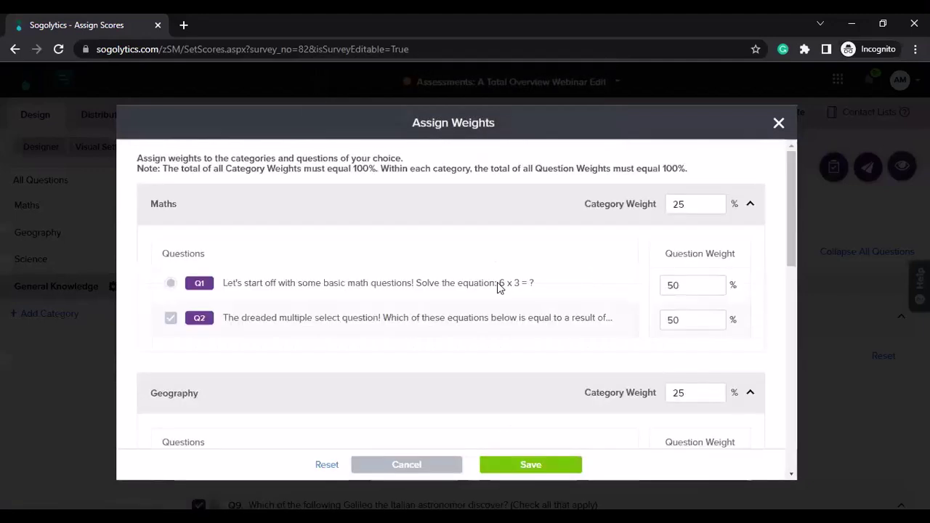
click(520, 474)
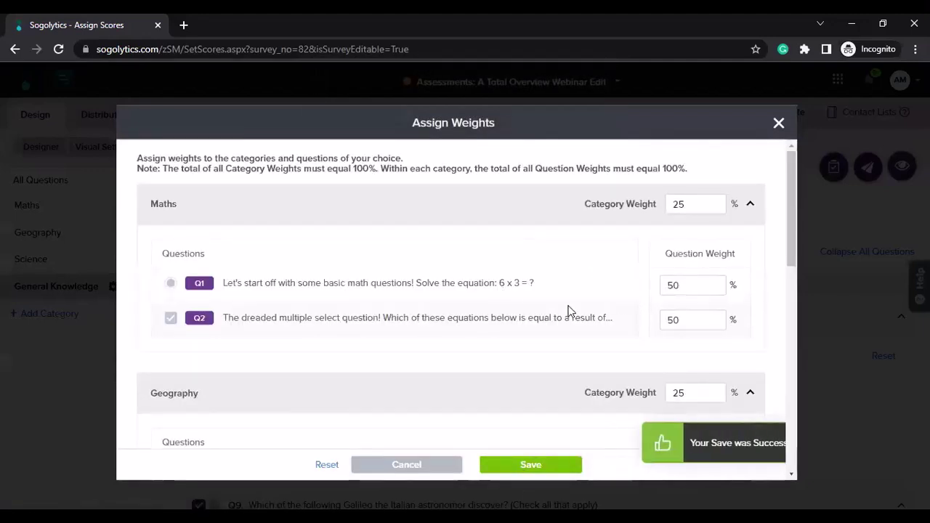
click(778, 123)
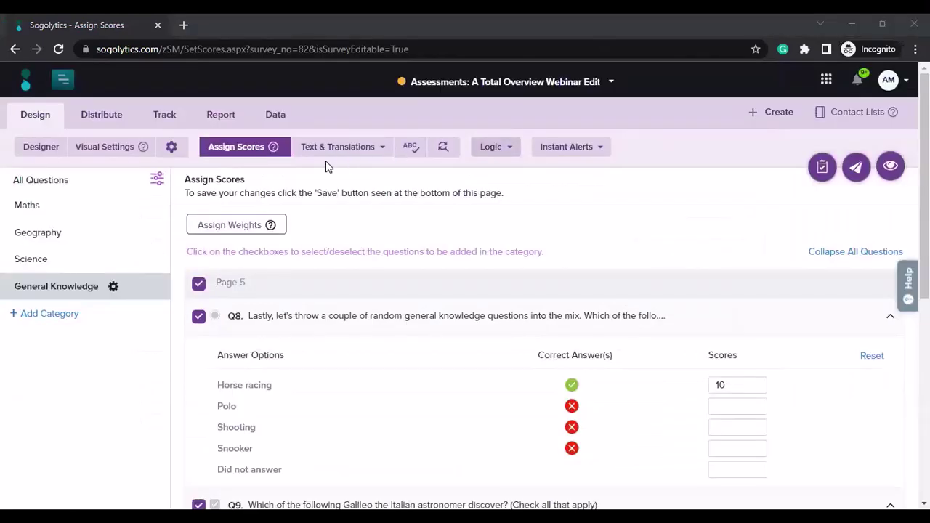
In the project's Display Options, enable a time limit for the assessment and set it to 10 minutes.
click(171, 148)
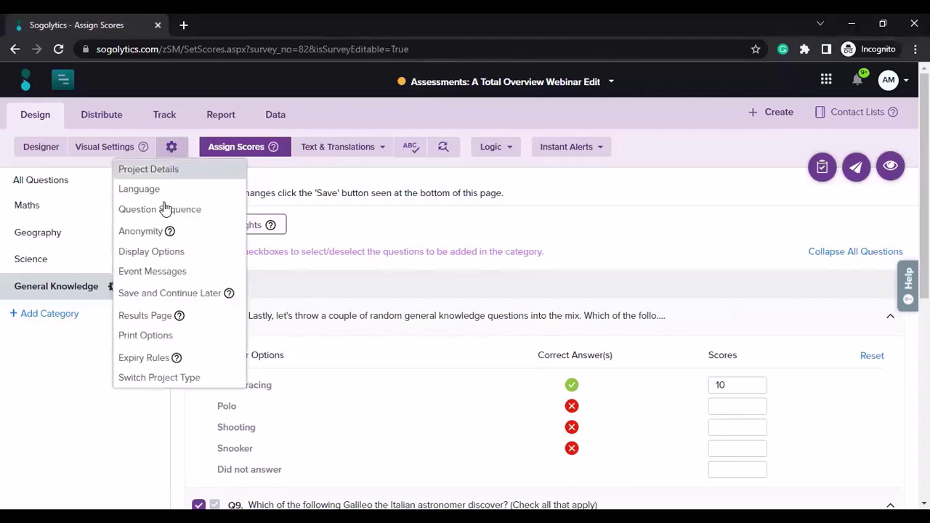
click(162, 252)
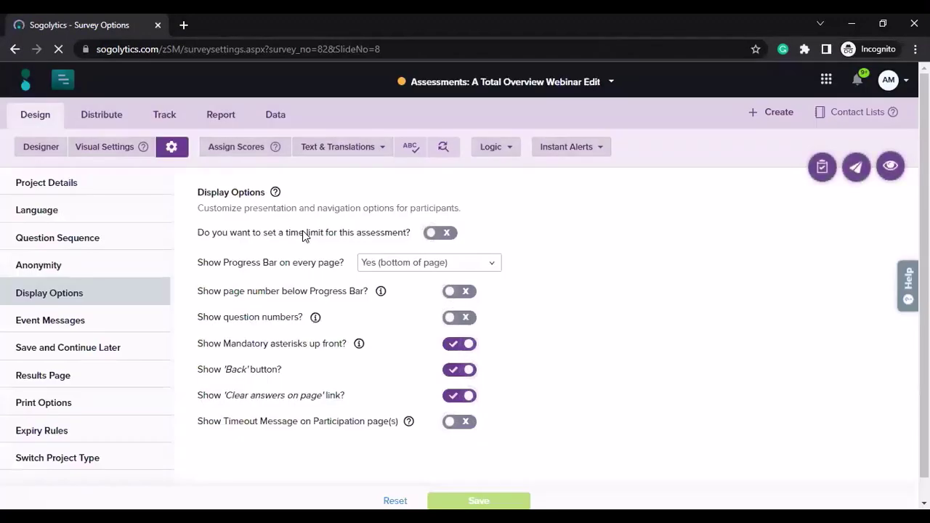
drag(208, 234, 255, 227)
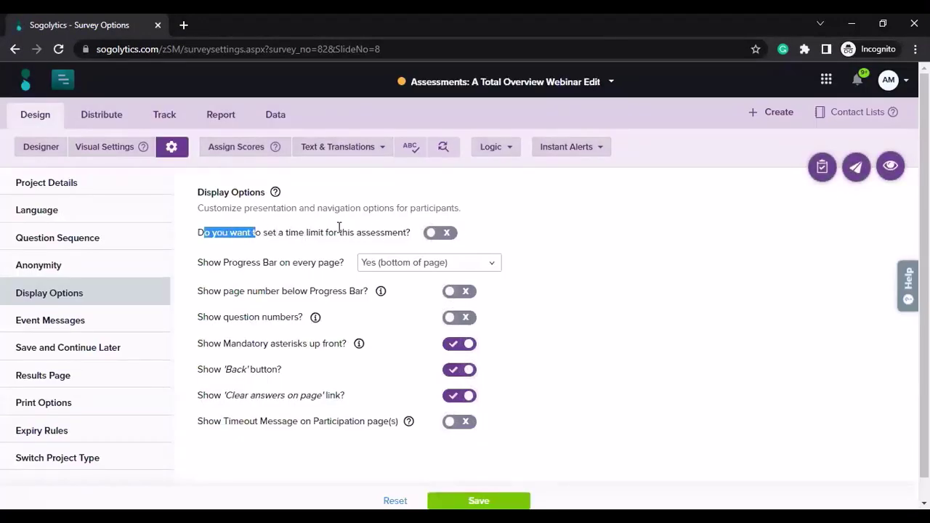
click(449, 236)
click(344, 251)
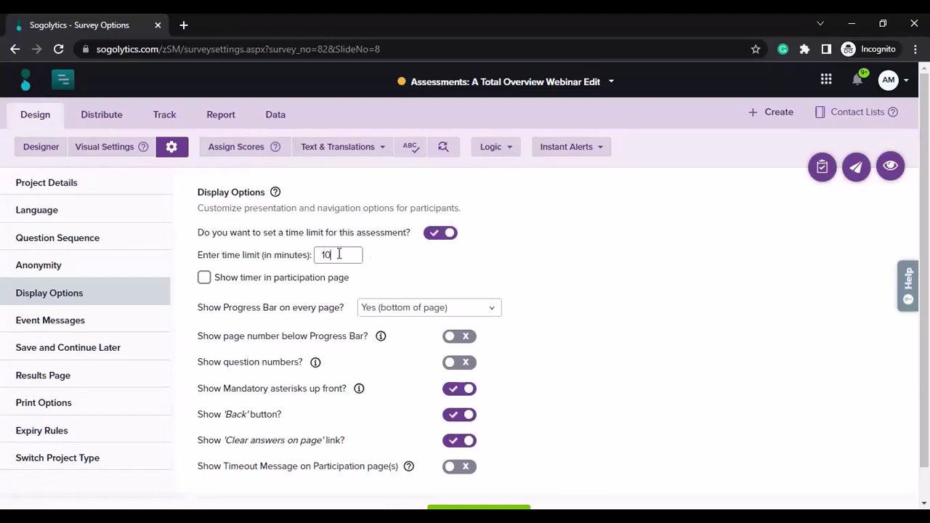
Enable showing the timer in the participation page and save the display options.
click(234, 284)
click(234, 283)
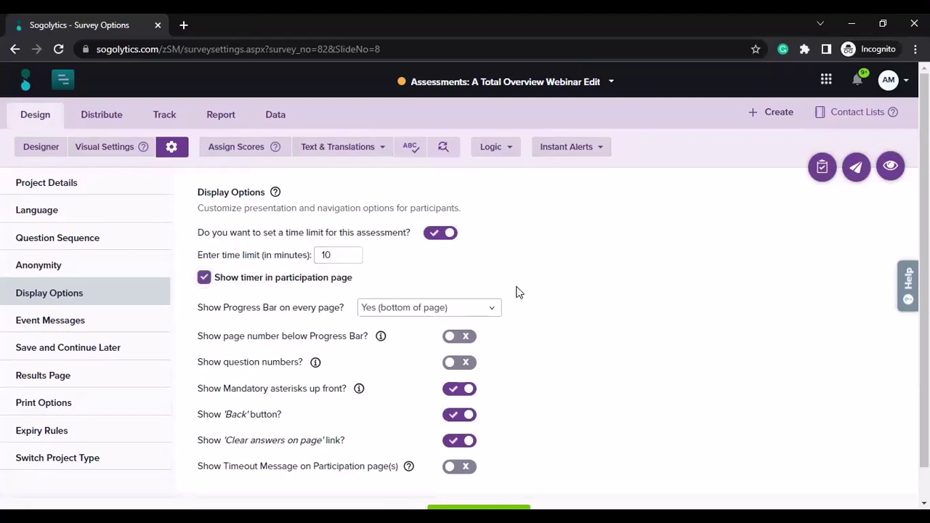
scroll(514, 299, down, 1)
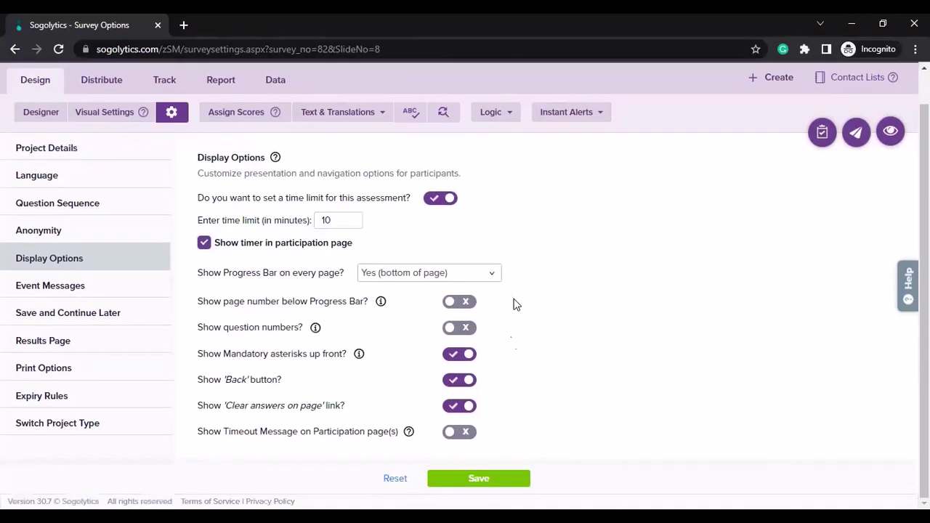
click(497, 483)
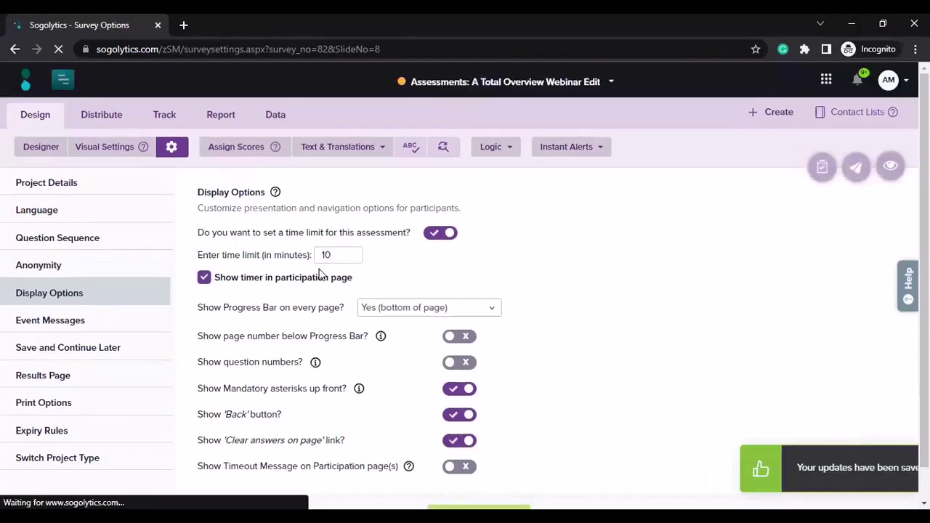
Open the Results Page settings, review the static thank-you message, and switch to showing custom messages.
click(70, 377)
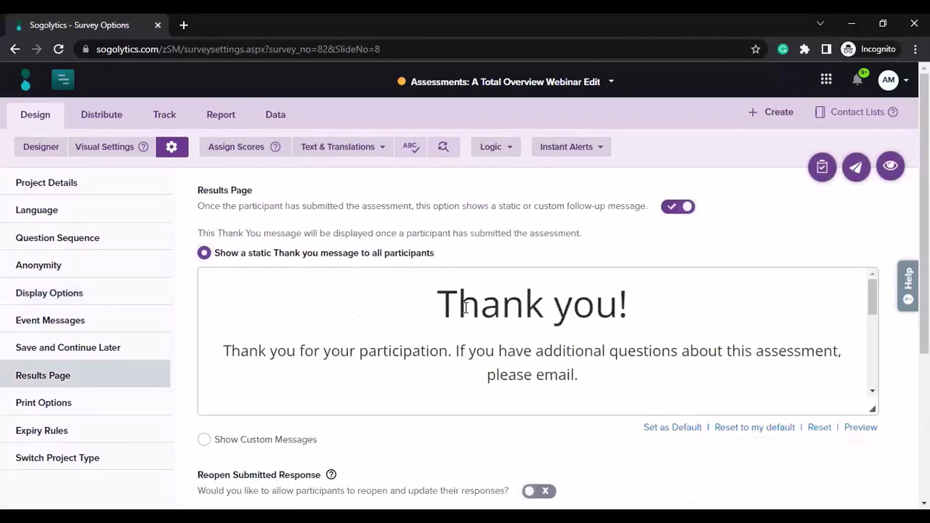
scroll(499, 314, down, 1)
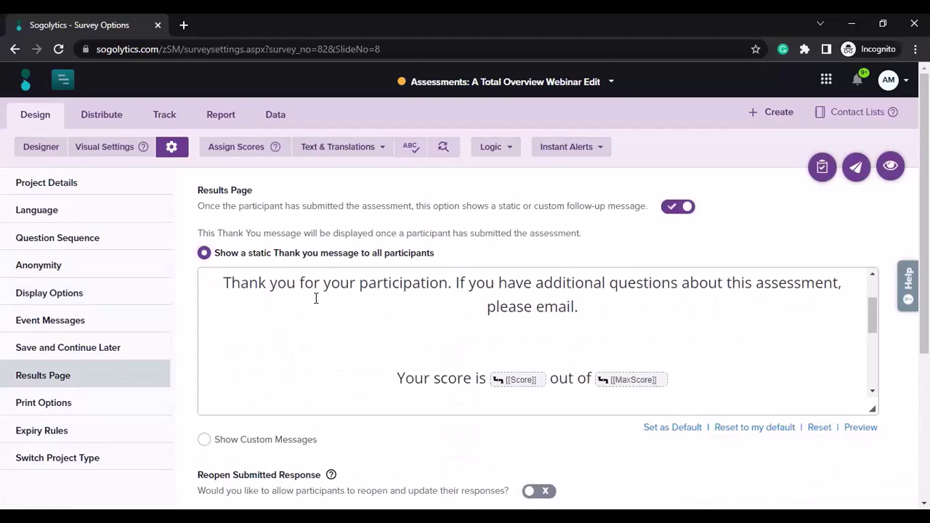
scroll(306, 323, down, 2)
scroll(291, 261, down, 5)
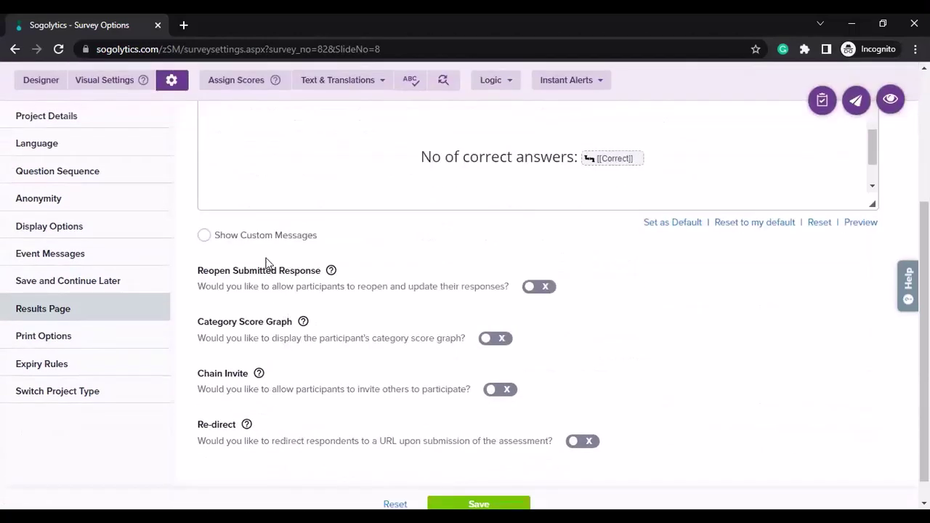
click(263, 236)
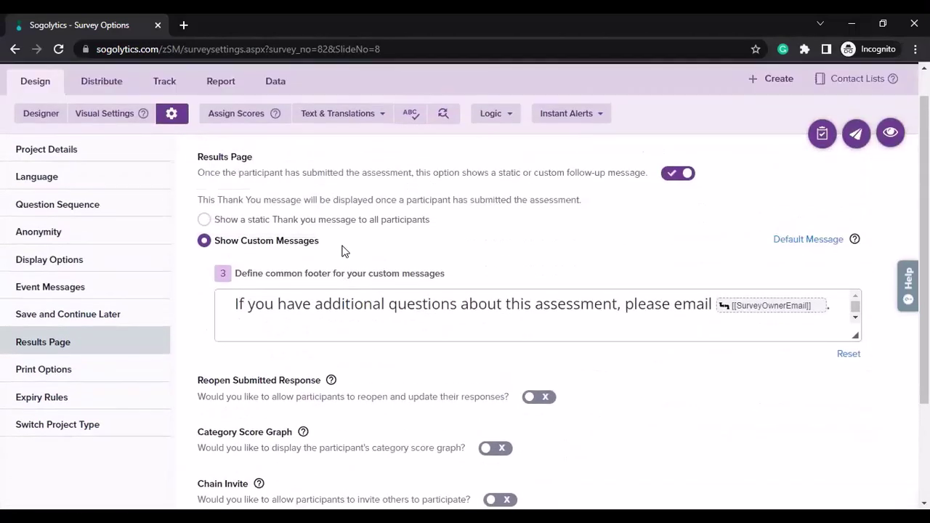
Examine the common header and the Pass and Fail custom messages with their percentage criteria.
scroll(329, 249, down, 2)
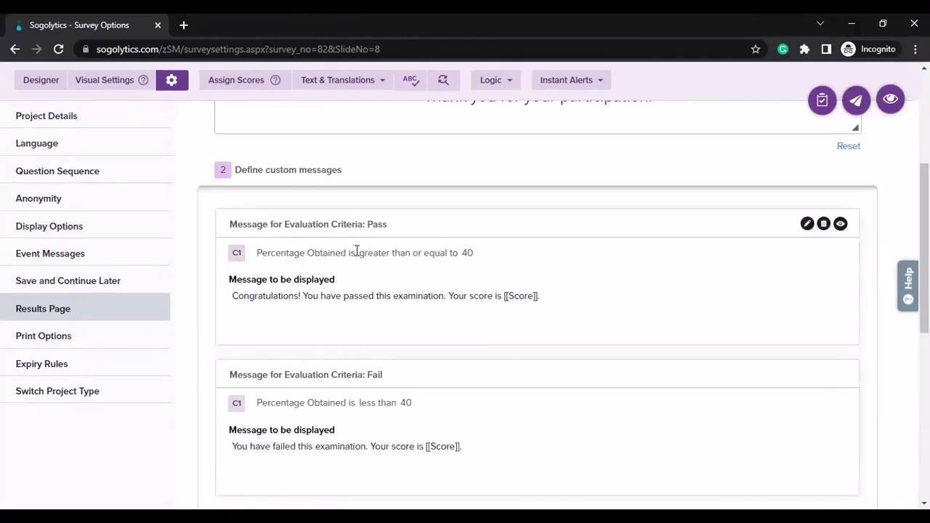
scroll(341, 250, down, 2)
scroll(359, 257, up, 3)
scroll(355, 266, down, 3)
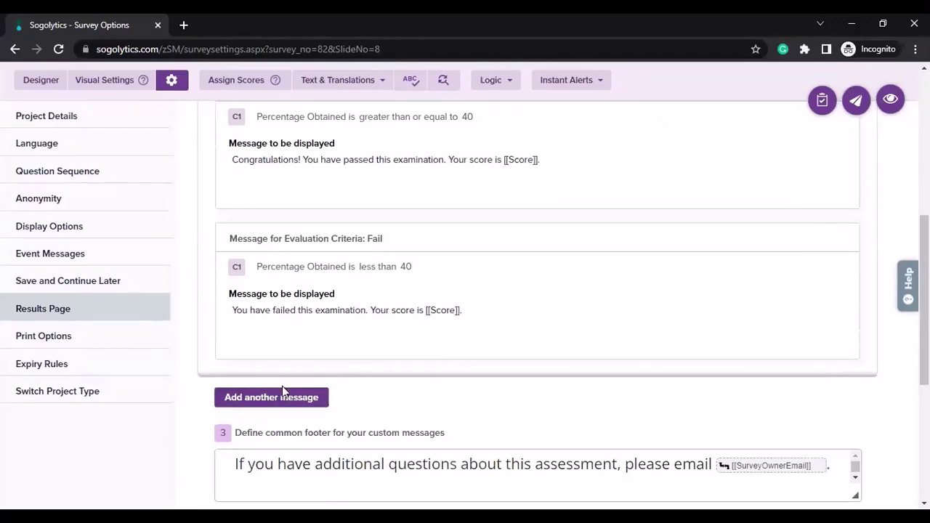
scroll(490, 286, up, 3)
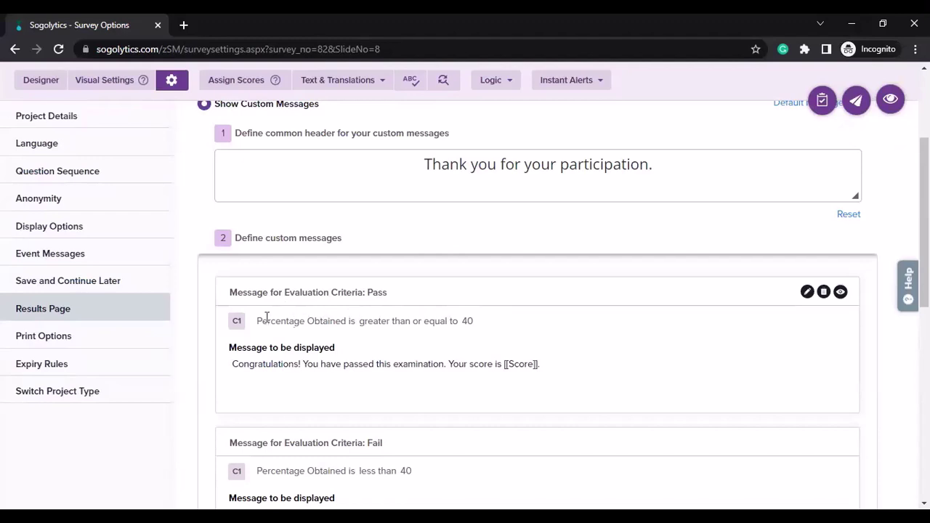
drag(261, 314, 549, 369)
click(562, 363)
Open the Pass message for editing and check its available condition variables, keeping Percentage Obtained selected.
click(807, 291)
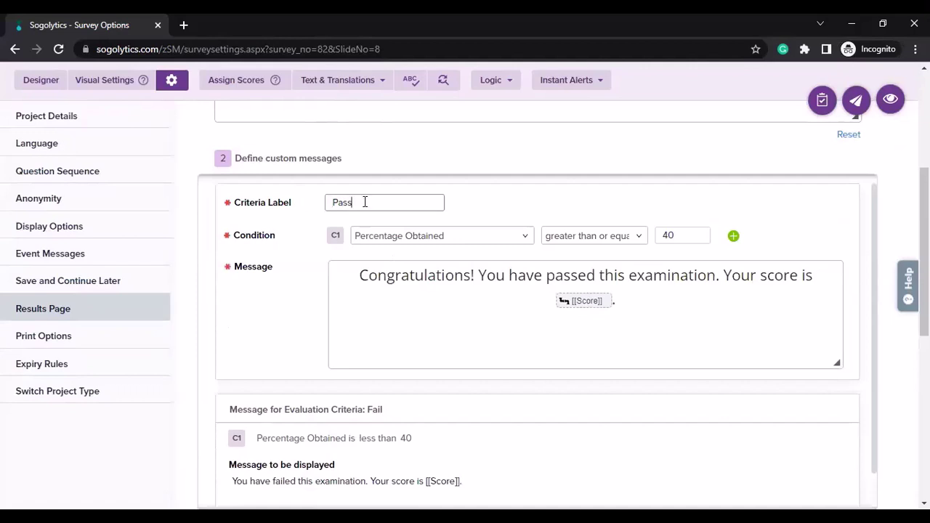
click(420, 241)
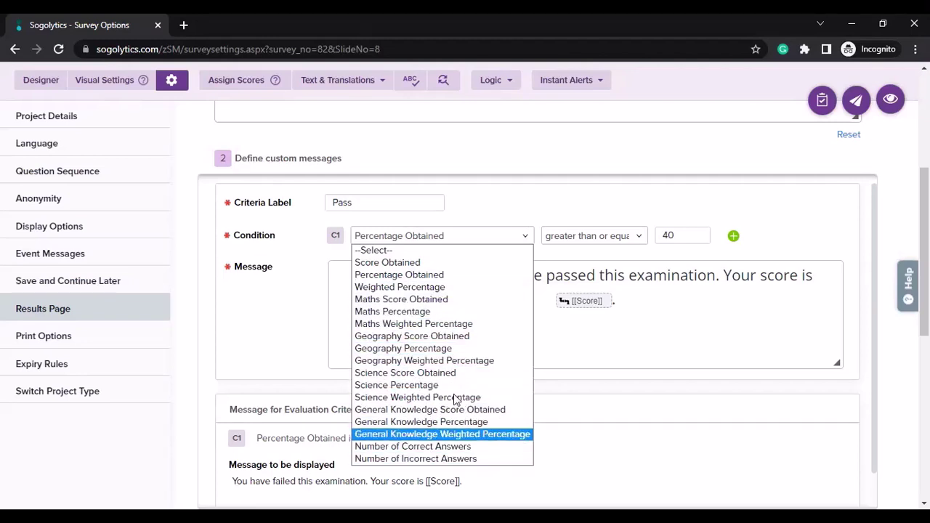
click(452, 273)
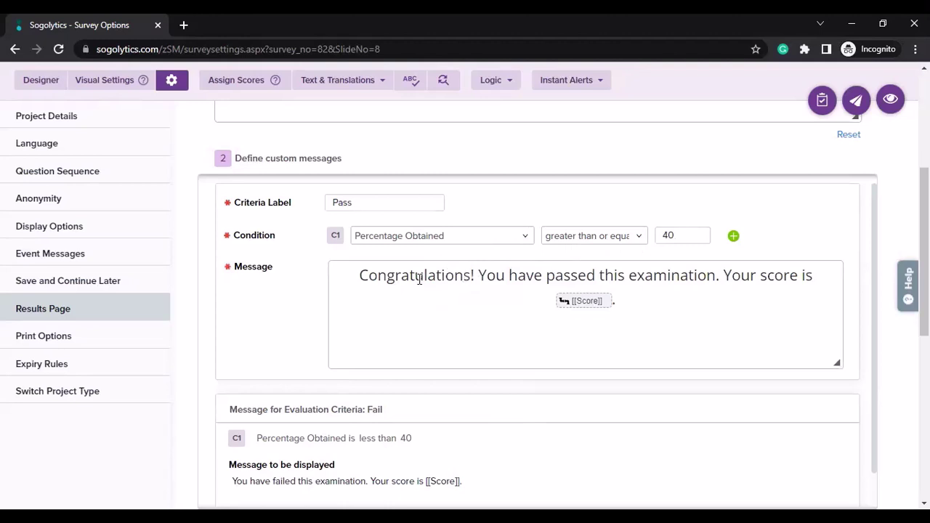
Look through the scoring variables that can be piped into the Pass message without inserting one.
click(648, 294)
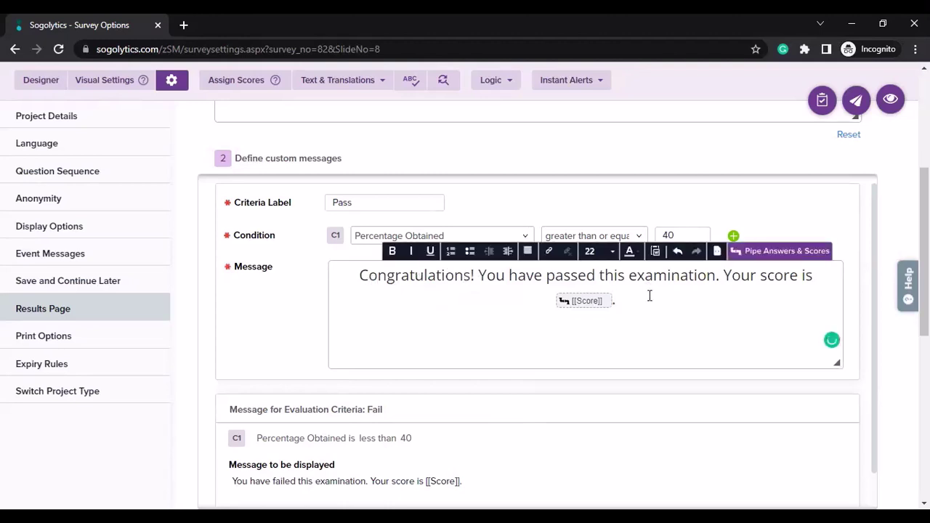
key(Return)
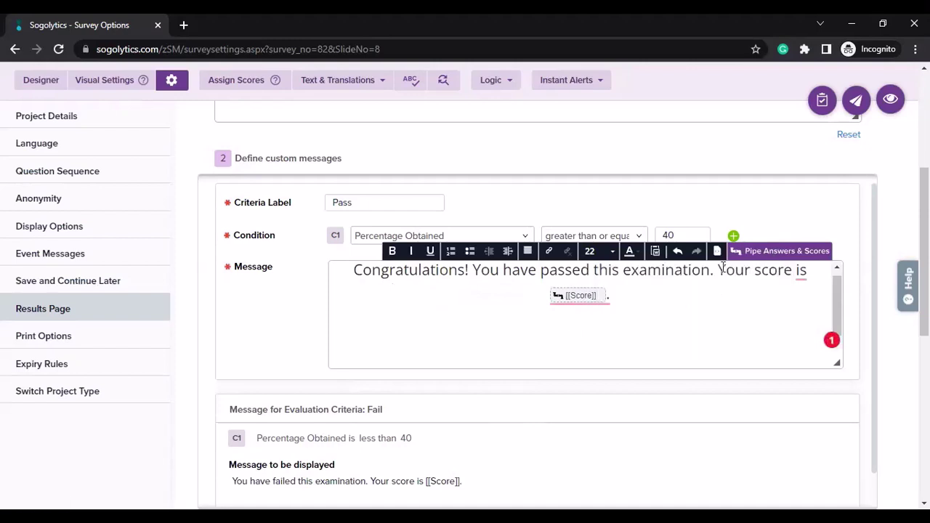
click(579, 340)
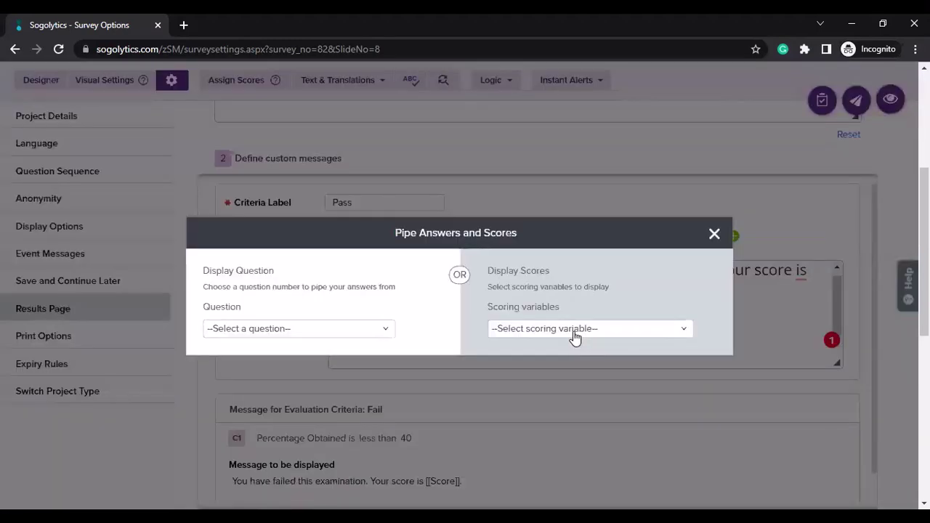
click(569, 332)
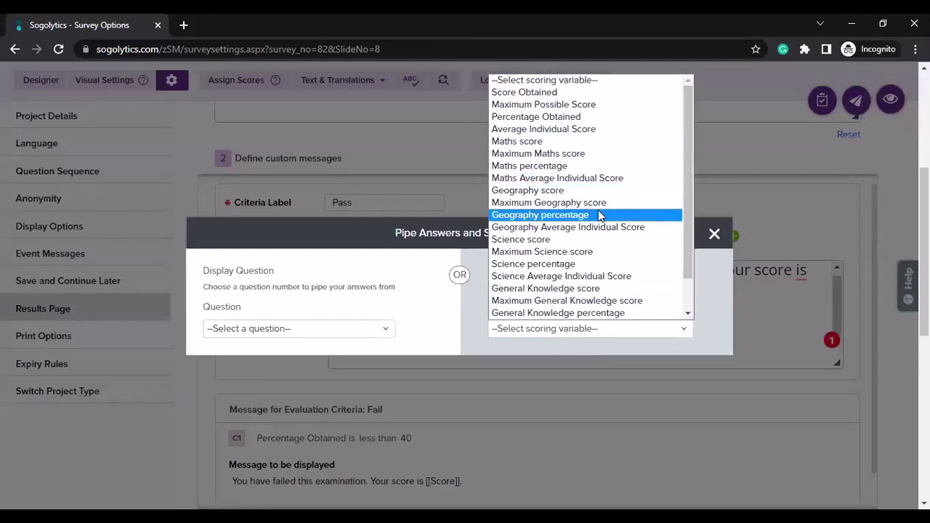
scroll(600, 218, down, 1)
click(676, 288)
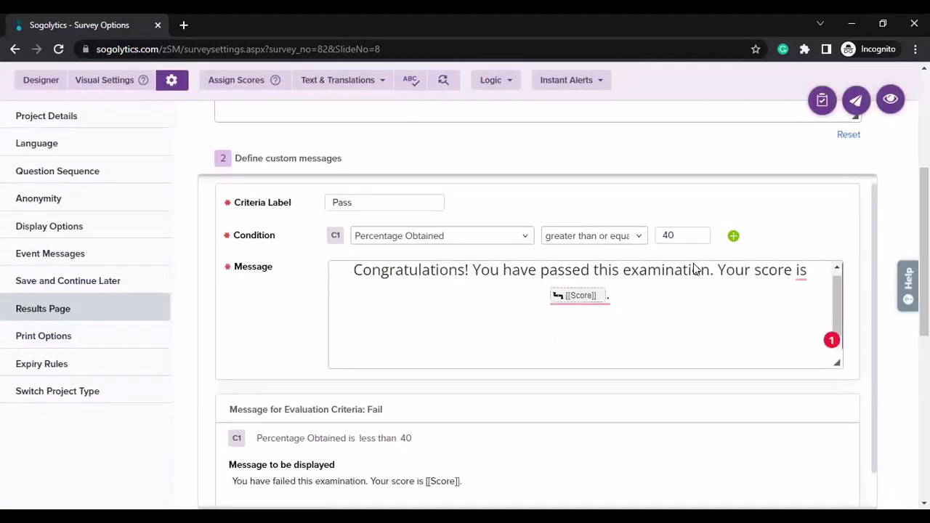
Add another custom message and label its criteria Geography.
scroll(509, 399, down, 1)
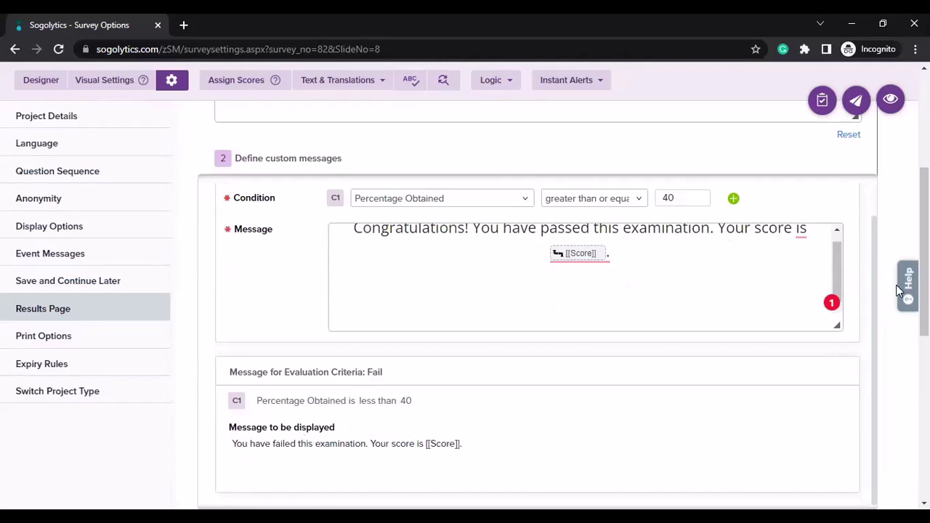
scroll(886, 284, down, 3)
click(289, 267)
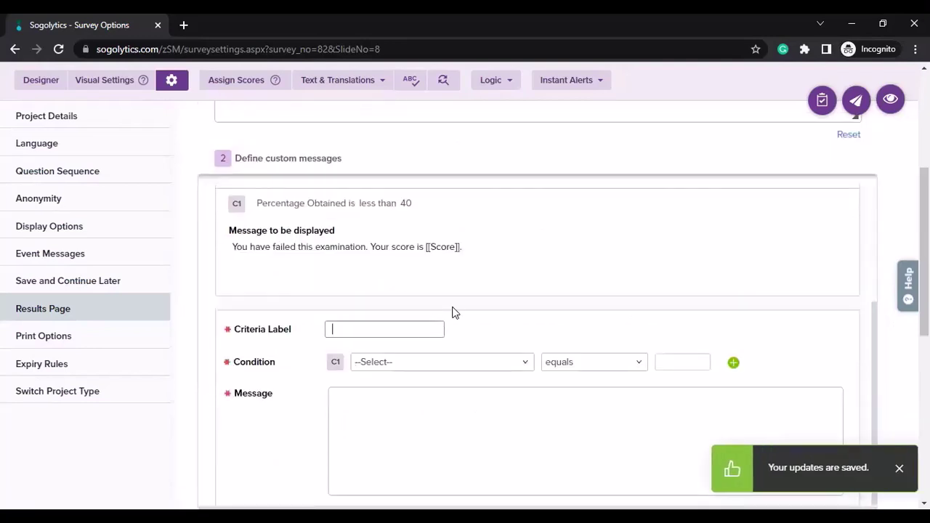
scroll(452, 310, down, 2)
click(730, 160)
click(582, 127)
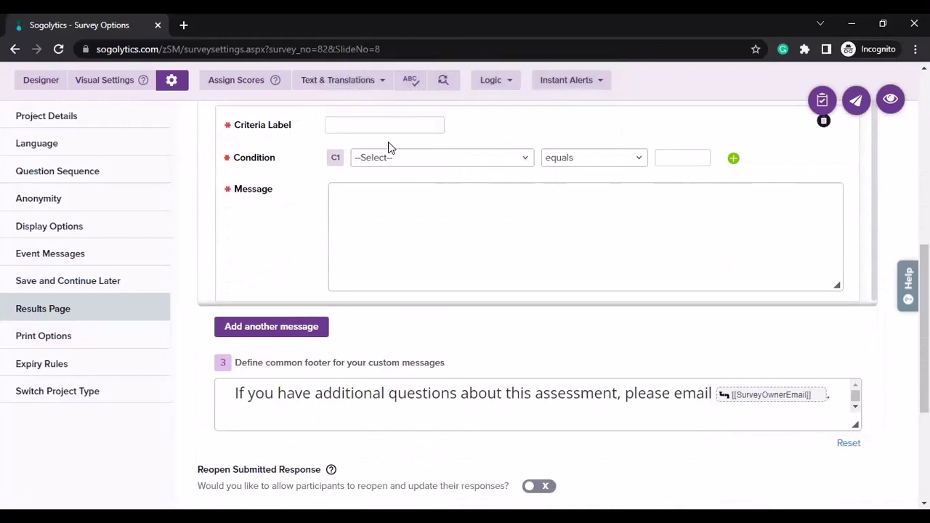
scroll(393, 160, up, 2)
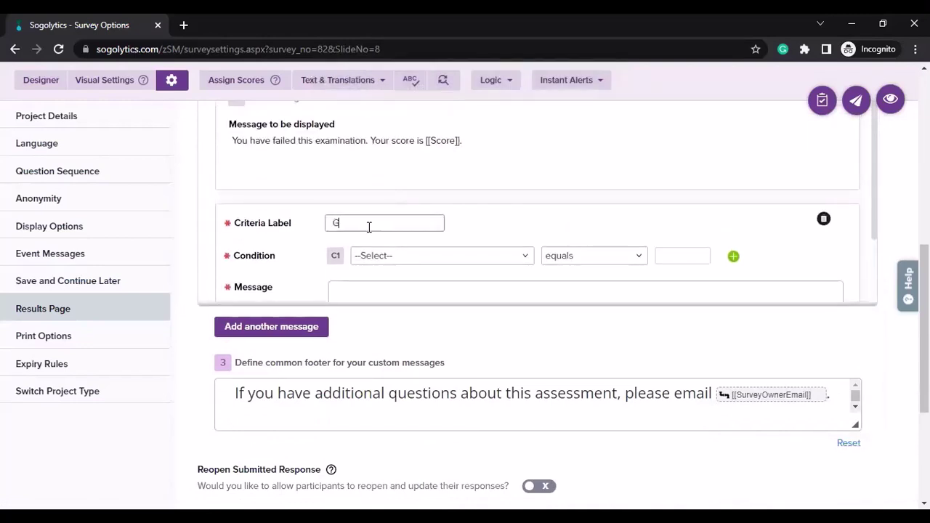
Set the Geography message's condition to Geography Percentage greater than or equal to 40.
click(423, 259)
click(417, 367)
click(593, 256)
click(585, 327)
scroll(591, 241, down, 3)
scroll(508, 217, up, 2)
click(466, 257)
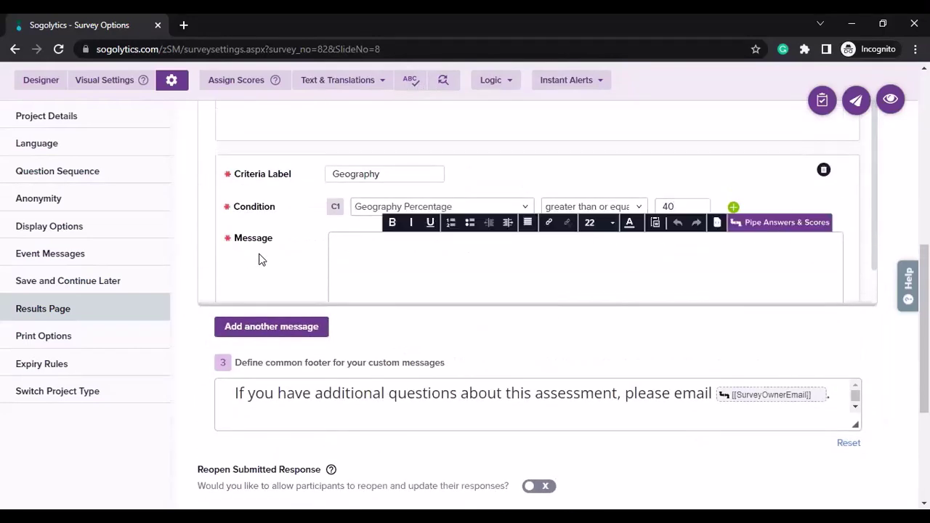
scroll(400, 236, up, 1)
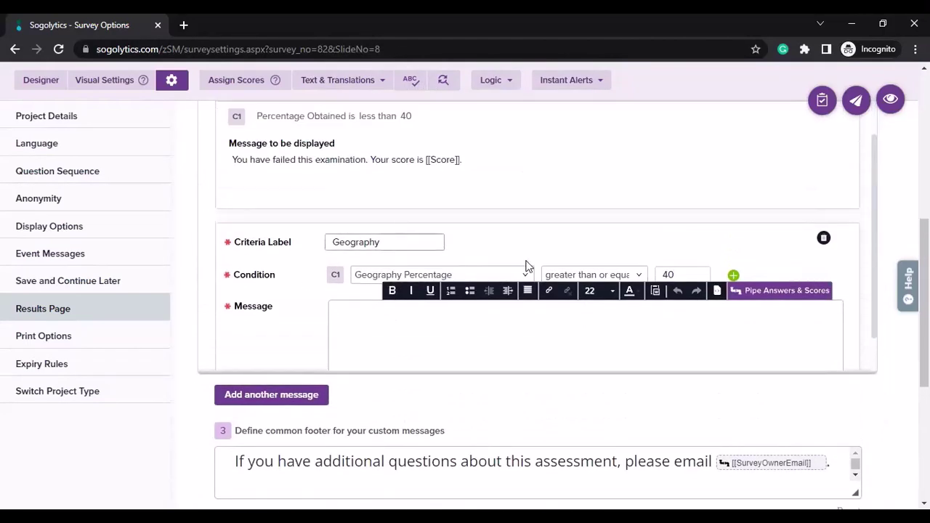
Try a second condition with custom combination logic on the Geography message, and delete that message.
click(733, 275)
scroll(352, 281, down, 1)
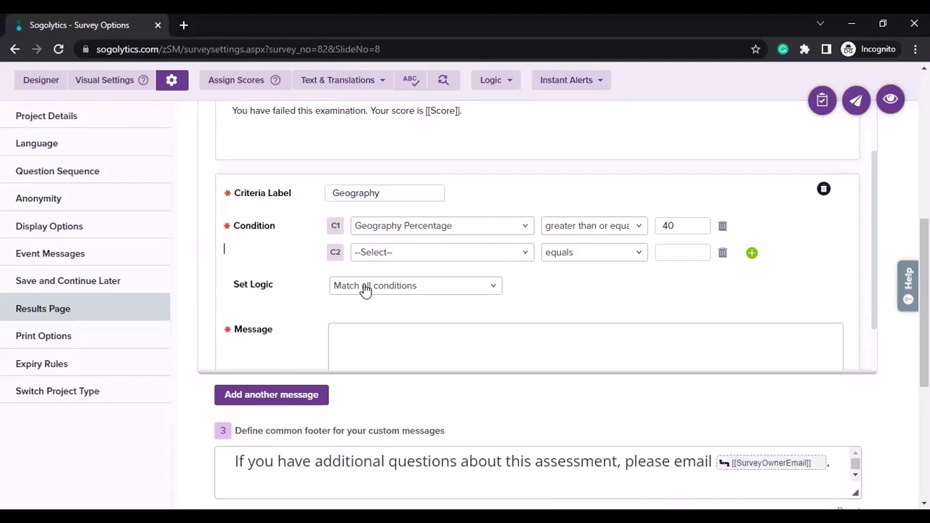
click(365, 289)
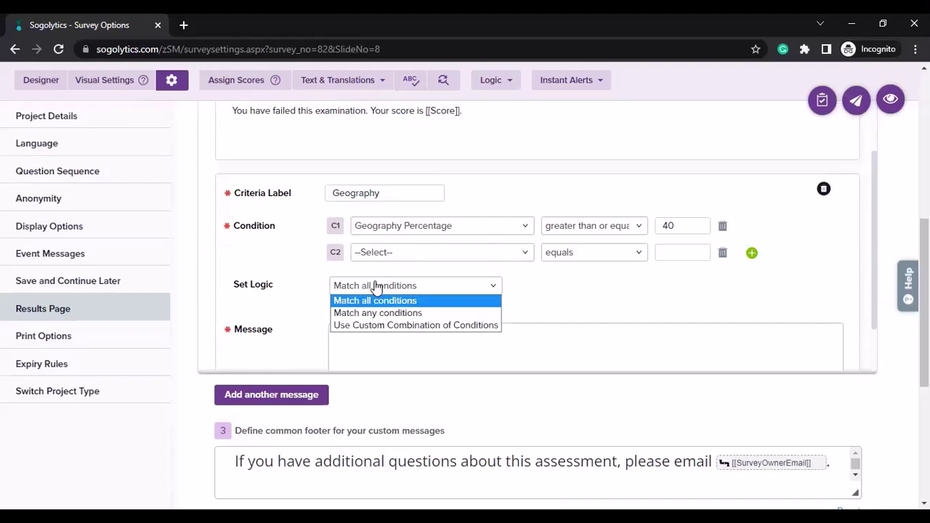
click(400, 325)
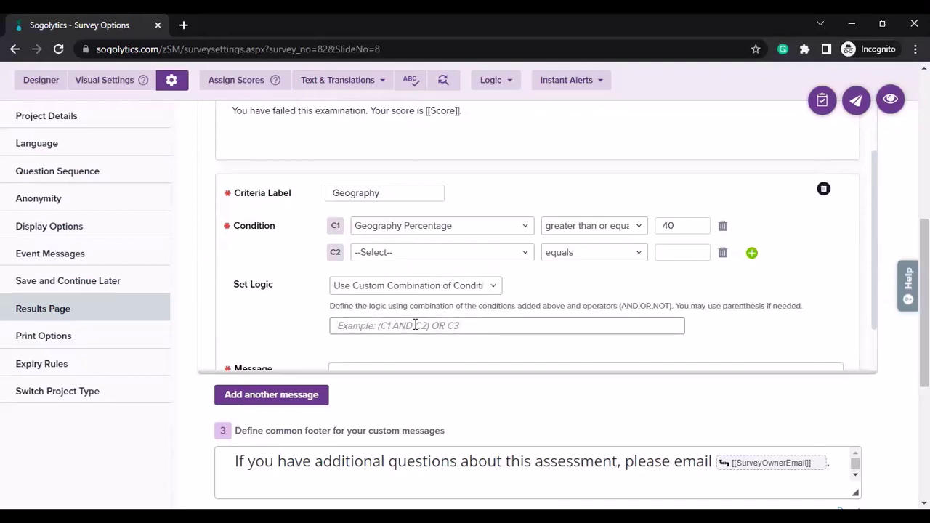
click(823, 189)
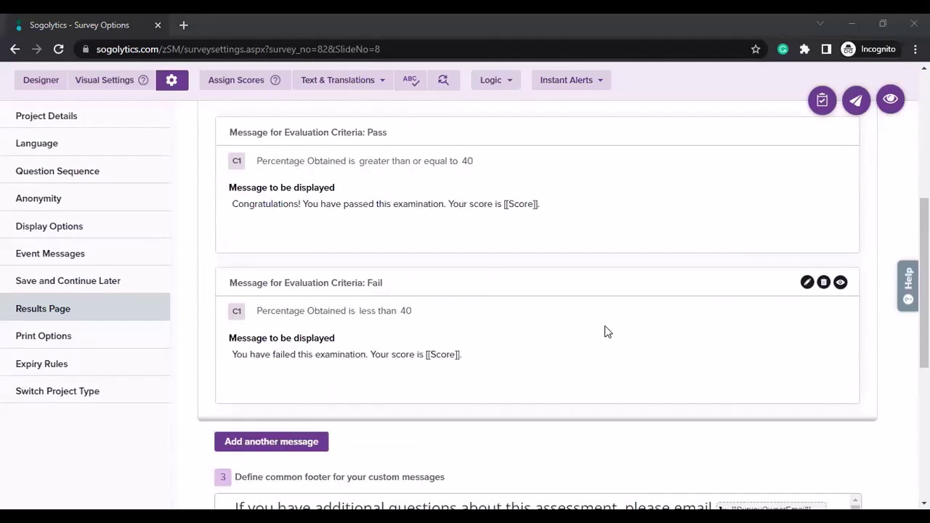
Enable the participant's category score graph with percentages calculated without weights, and save the Results Page settings.
scroll(604, 331, down, 2)
scroll(607, 331, down, 2)
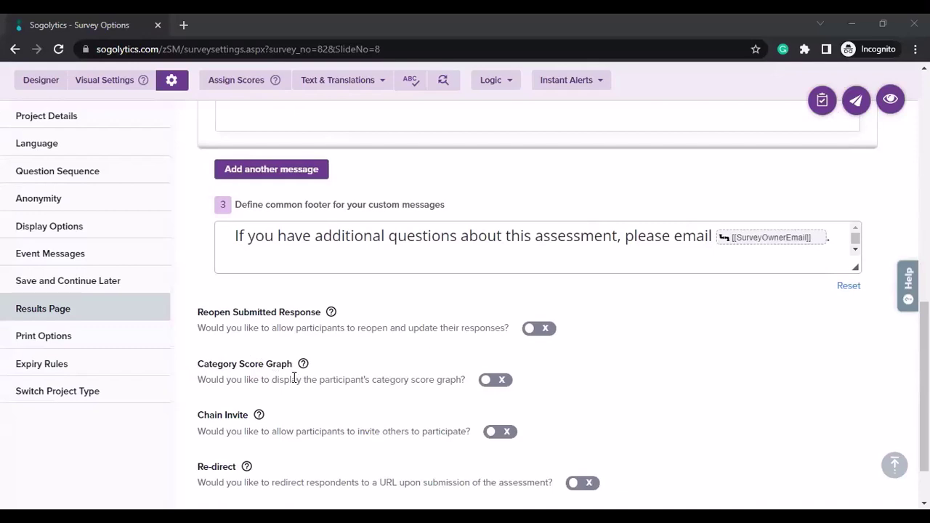
click(494, 382)
scroll(494, 387, down, 2)
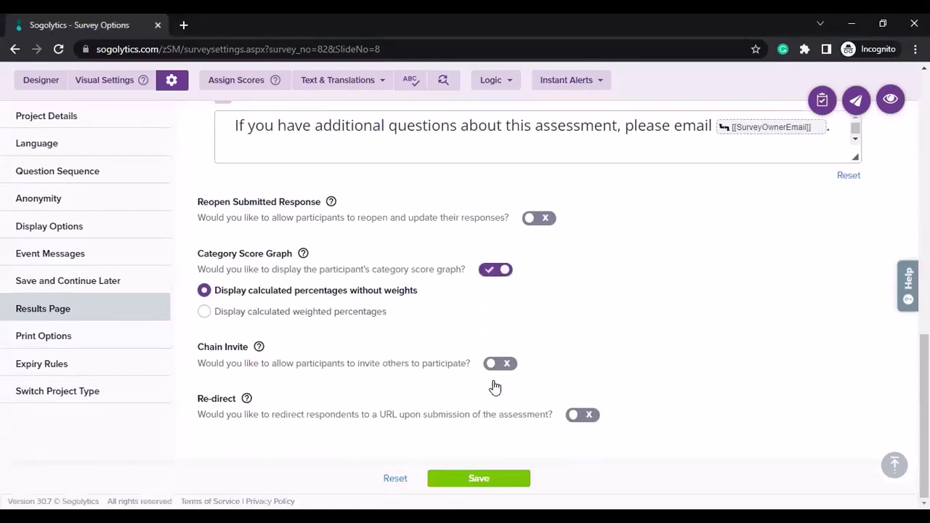
click(491, 483)
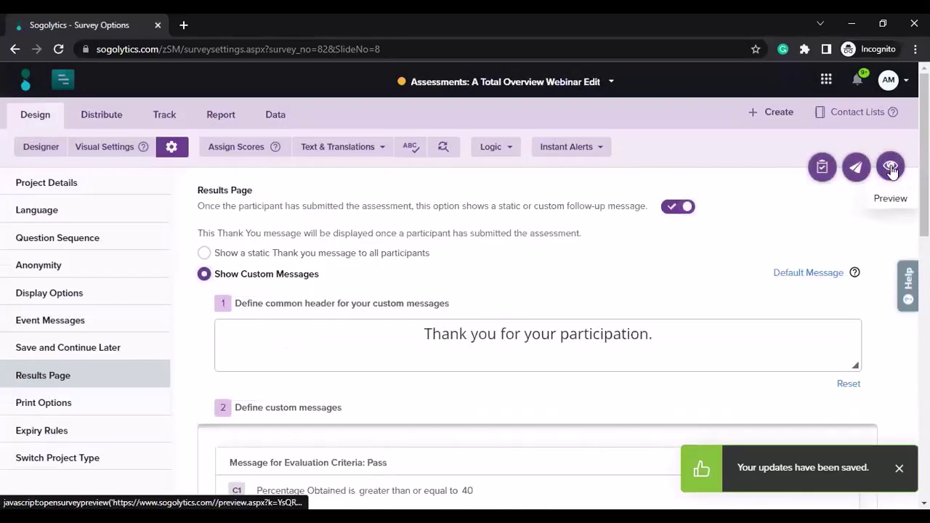
Preview the assessment and answer the Maths page with 18 for the first question and 1+1+1 and -2+5 for the second.
click(891, 167)
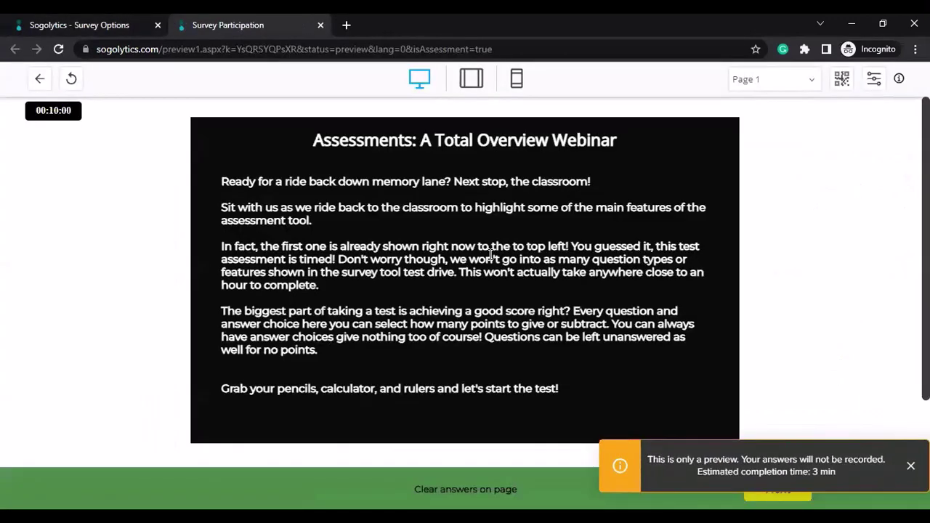
scroll(654, 327, down, 2)
click(777, 378)
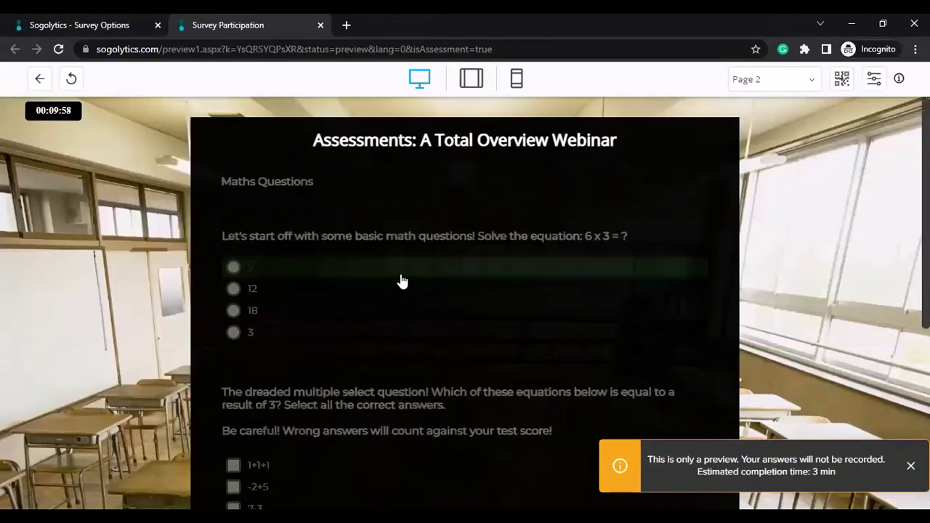
click(286, 311)
scroll(276, 309, down, 3)
click(250, 255)
click(253, 279)
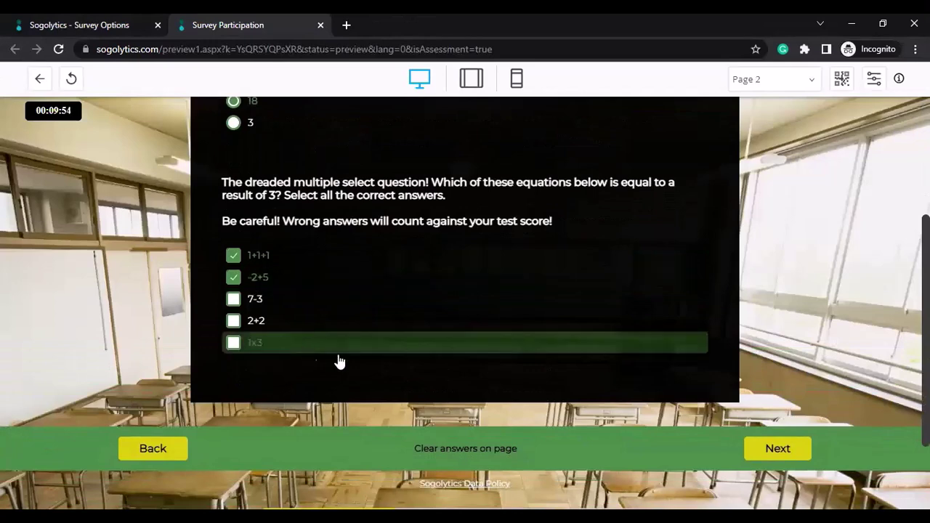
click(758, 446)
Answer the three questions on page 3 of the preview and continue to the science page.
click(287, 302)
scroll(322, 316, down, 2)
click(322, 316)
click(289, 334)
click(771, 418)
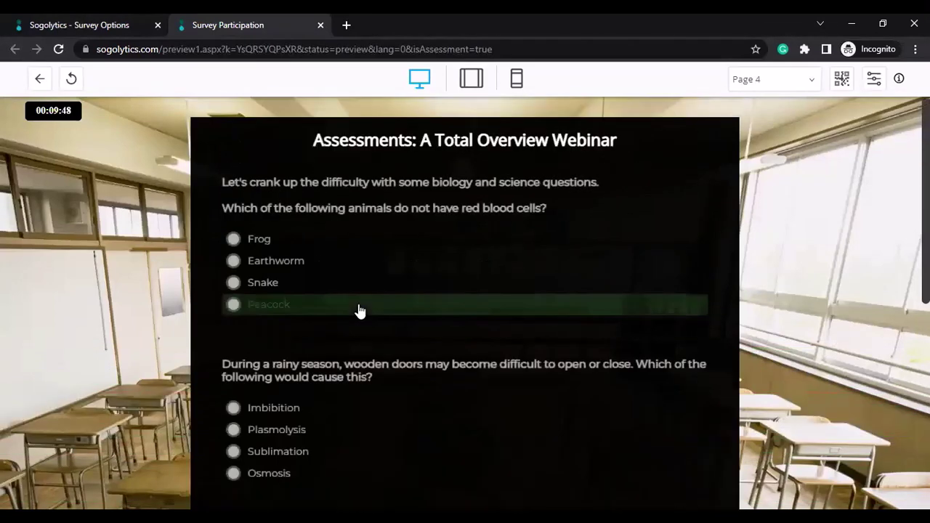
Answer the science questions with Snake, Imbibition and Adrenaline, and continue to the following page.
click(263, 284)
click(274, 355)
click(465, 320)
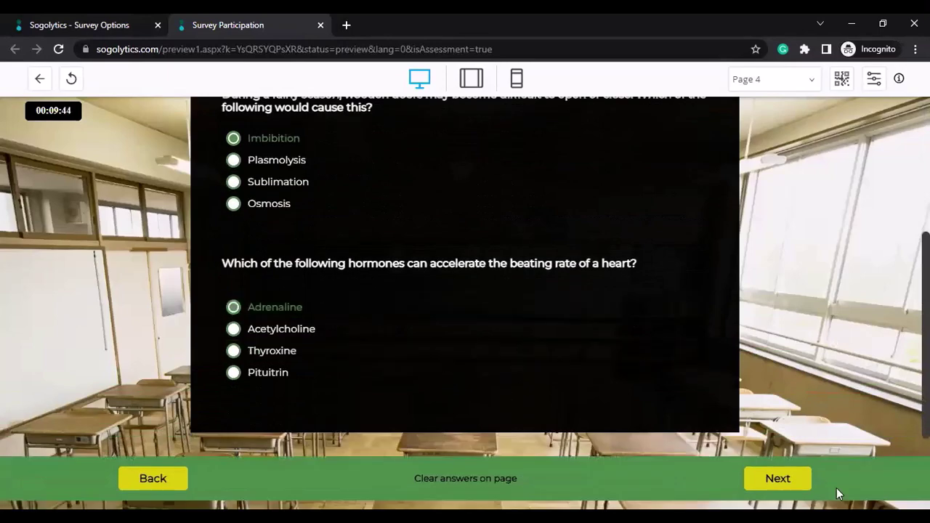
click(766, 481)
Answer the last questions with Horse racing, The telescope, The four satellites of Jupiter and Sandpaper, and submit the assessment.
click(276, 239)
click(284, 390)
click(290, 320)
click(269, 211)
click(777, 339)
scroll(690, 407, down, 5)
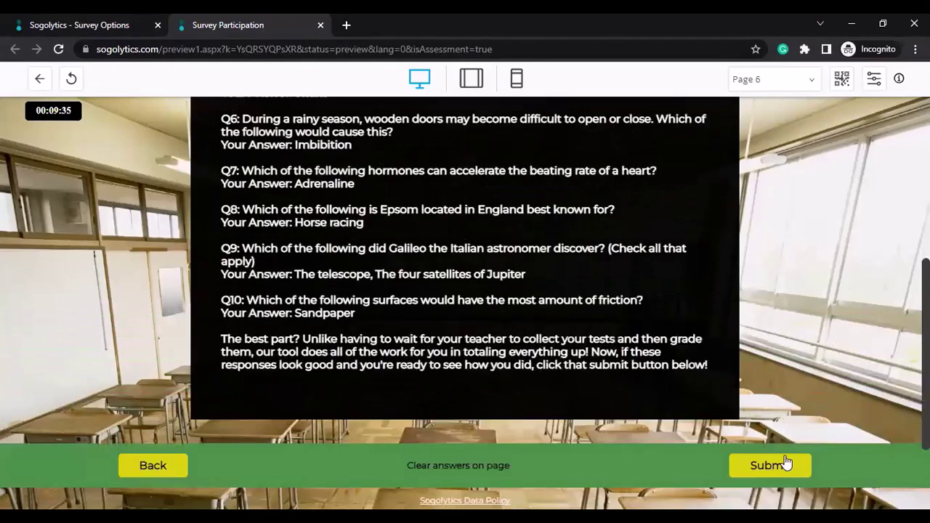
click(786, 462)
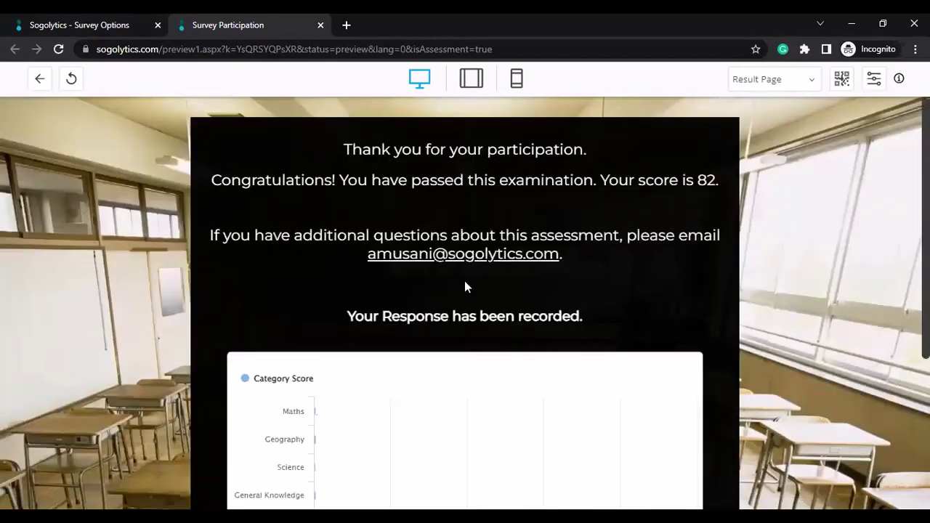
Examine the submitted assessment's result page, including the thank-you text, pass message, contact note and category score graph.
drag(344, 150, 597, 154)
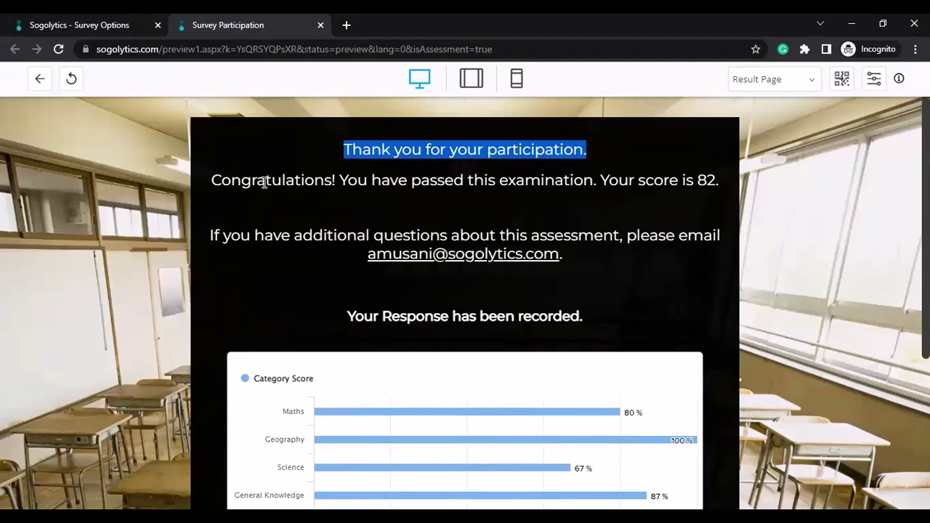
drag(211, 187, 713, 175)
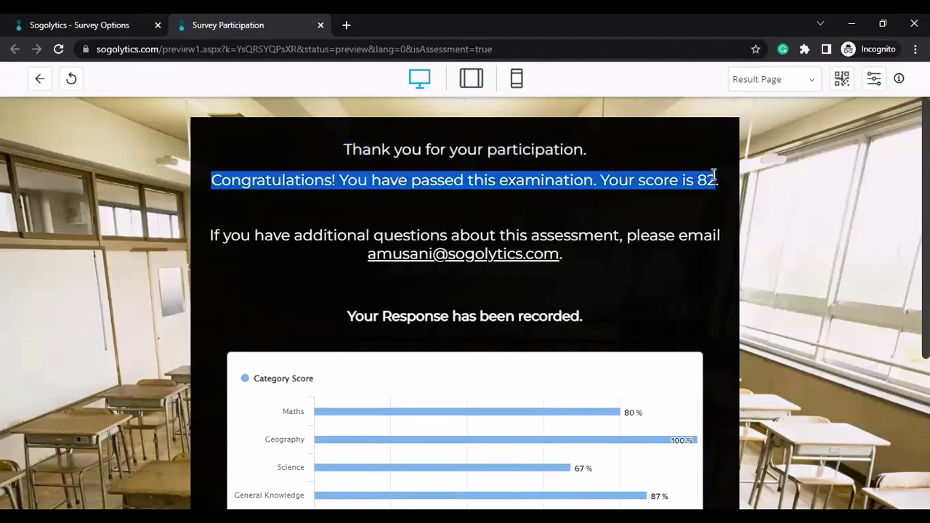
drag(209, 231, 595, 257)
scroll(427, 339, down, 1)
scroll(401, 293, down, 2)
scroll(417, 278, down, 1)
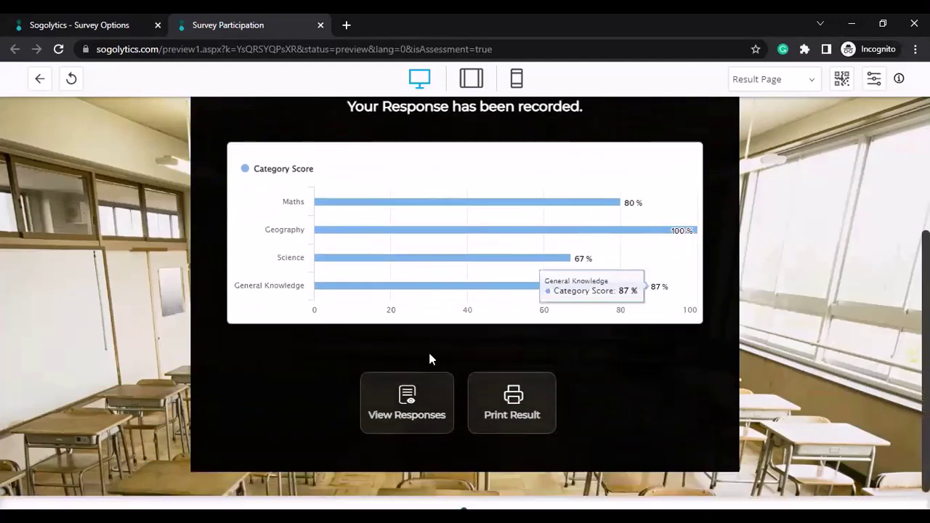
View the submitted responses and the printable result, and compare the result with the custom messages in the Results Page settings.
click(408, 403)
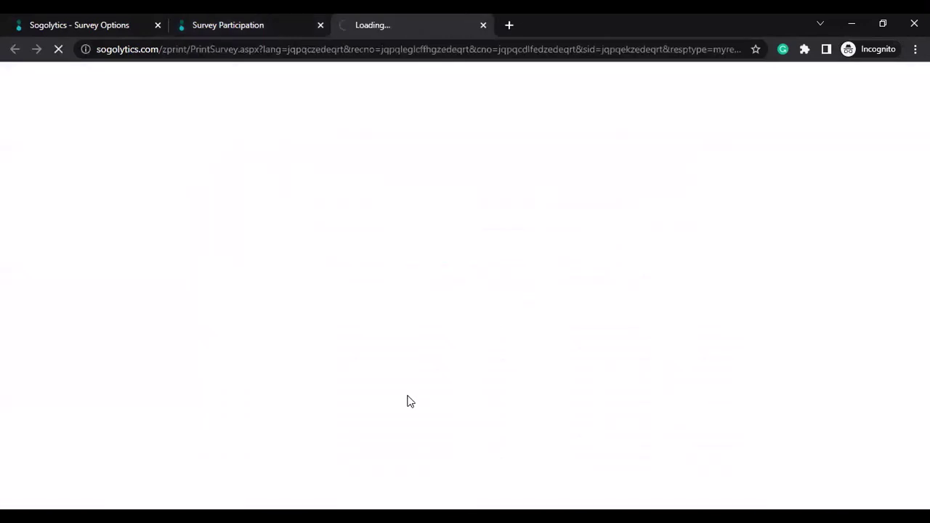
scroll(644, 298, down, 15)
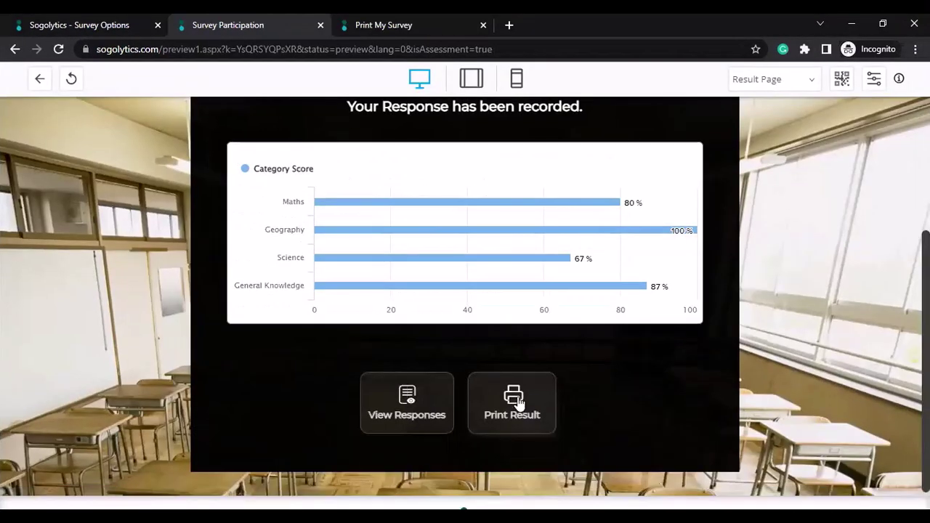
click(515, 399)
drag(340, 133, 578, 133)
scroll(602, 234, down, 1)
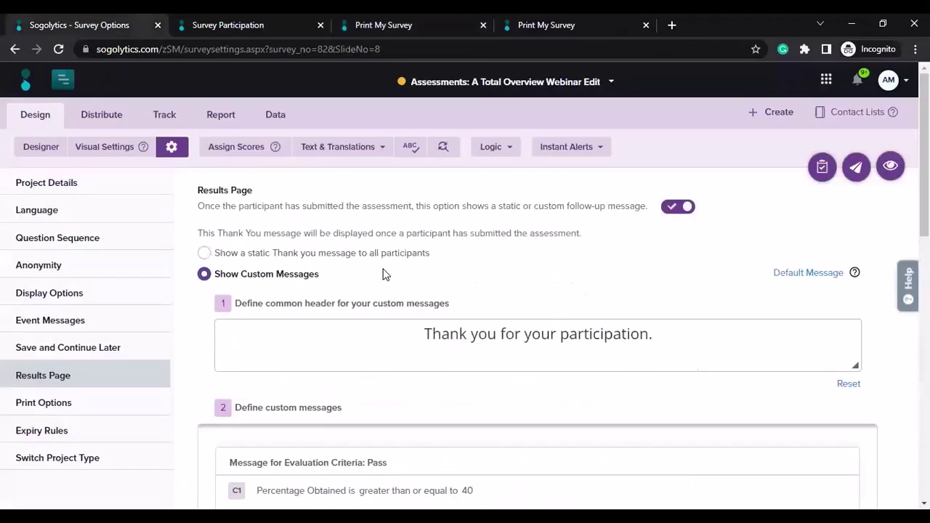
scroll(386, 273, down, 4)
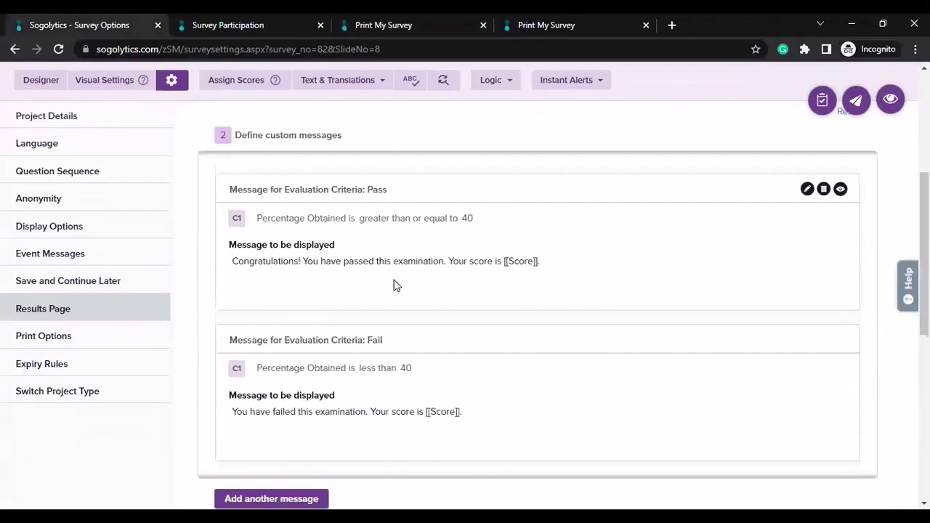
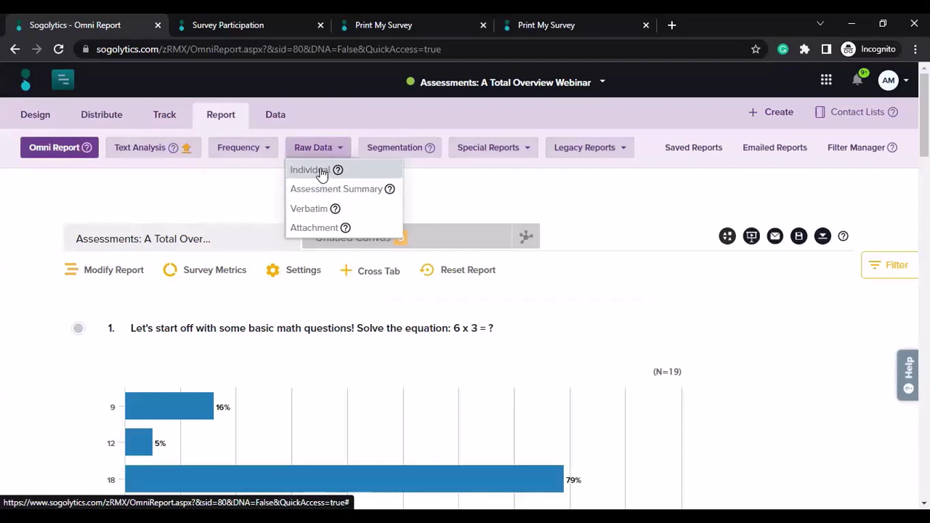
Start an Individual raw data report for the webinar assessment with questions shown in category and all questions selected.
click(322, 172)
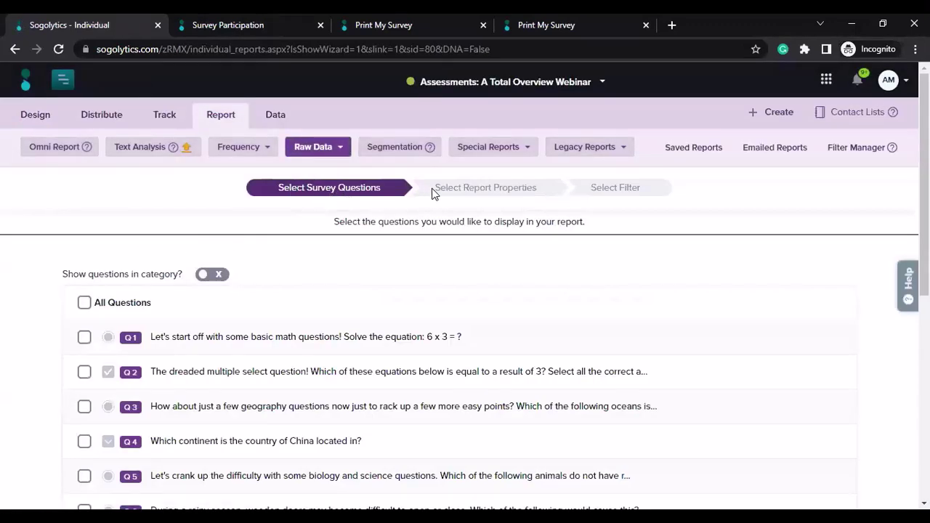
click(111, 307)
scroll(111, 307, down, 5)
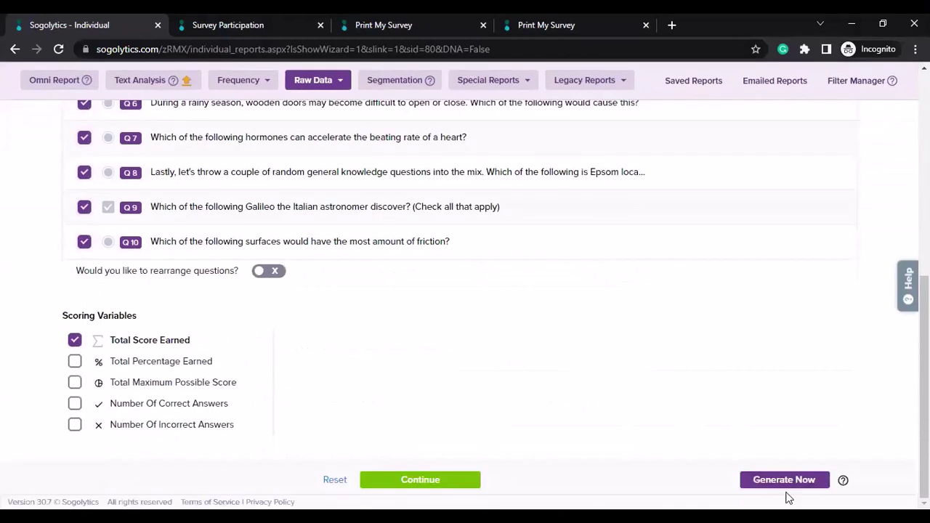
scroll(197, 315, up, 5)
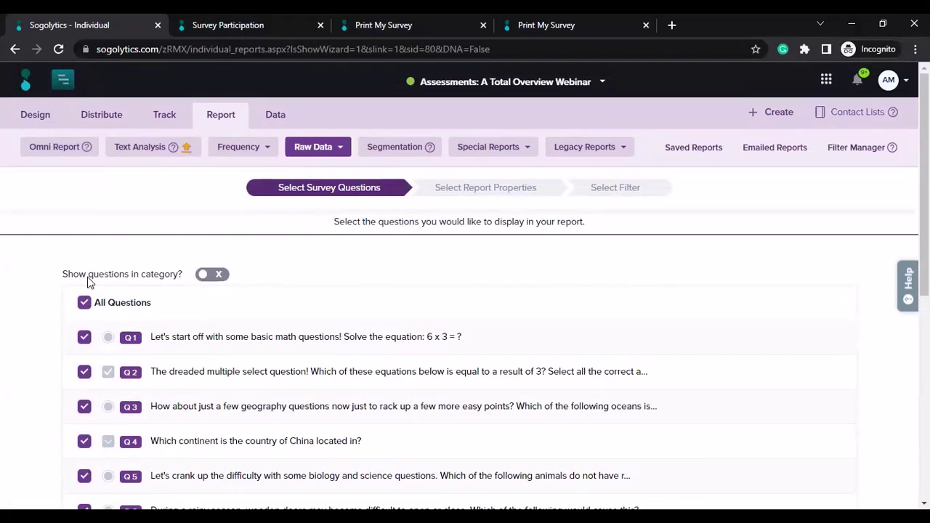
drag(67, 274, 138, 275)
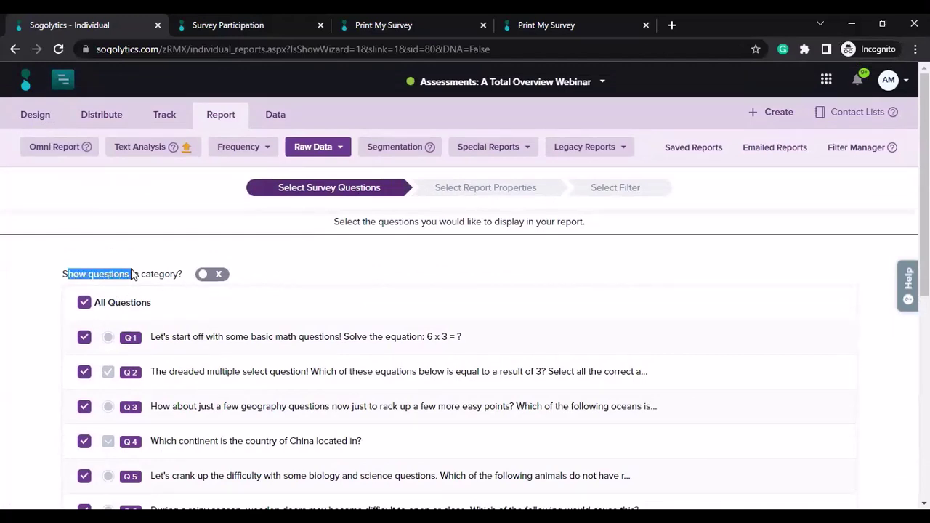
click(216, 278)
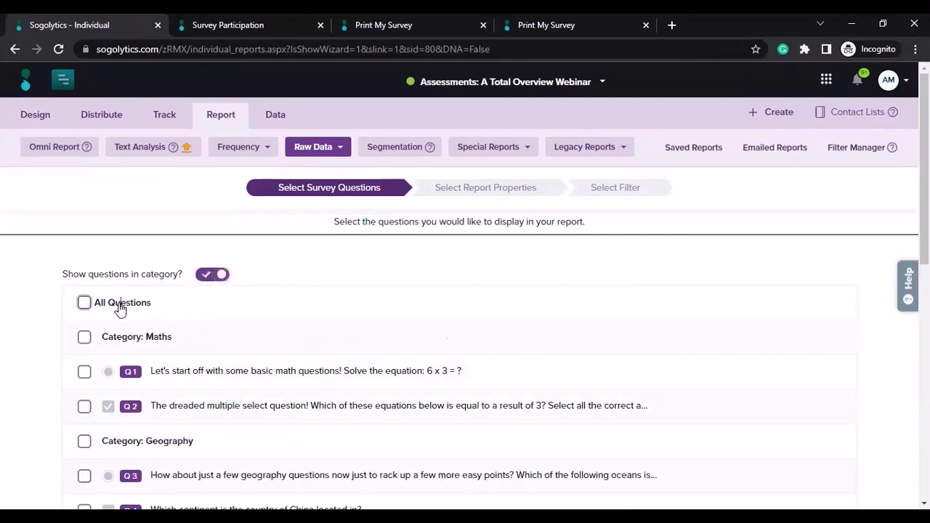
click(118, 305)
Include total percentage earned, total maximum possible score, and the numbers of correct and incorrect answers as scoring variables.
scroll(127, 334, down, 8)
click(136, 364)
click(145, 383)
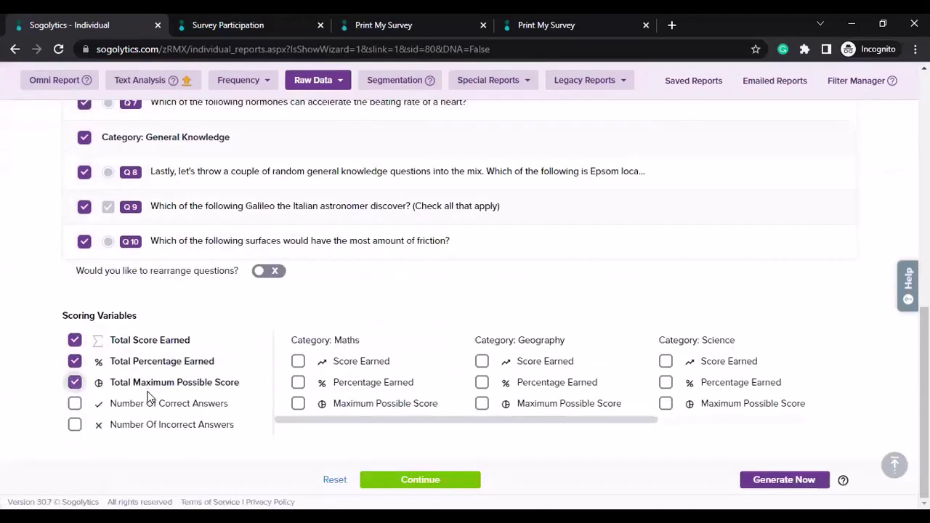
click(149, 405)
click(162, 428)
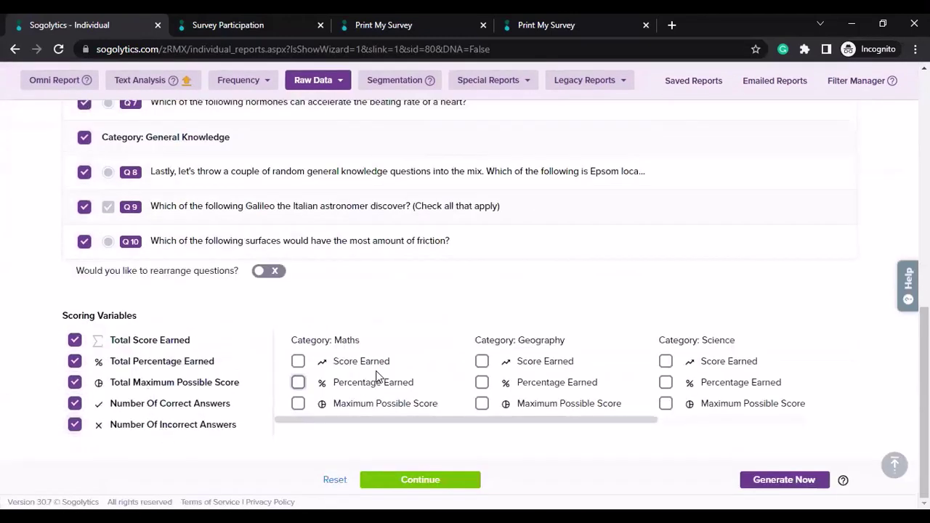
Include score earned, percentage earned and maximum possible score for the Maths and Geography categories.
click(346, 361)
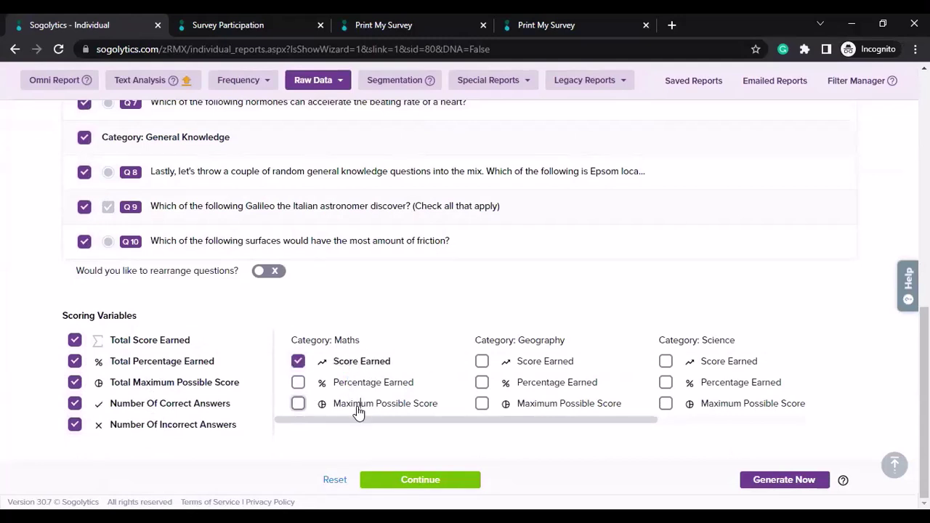
click(356, 404)
click(343, 383)
click(545, 362)
click(557, 382)
click(569, 404)
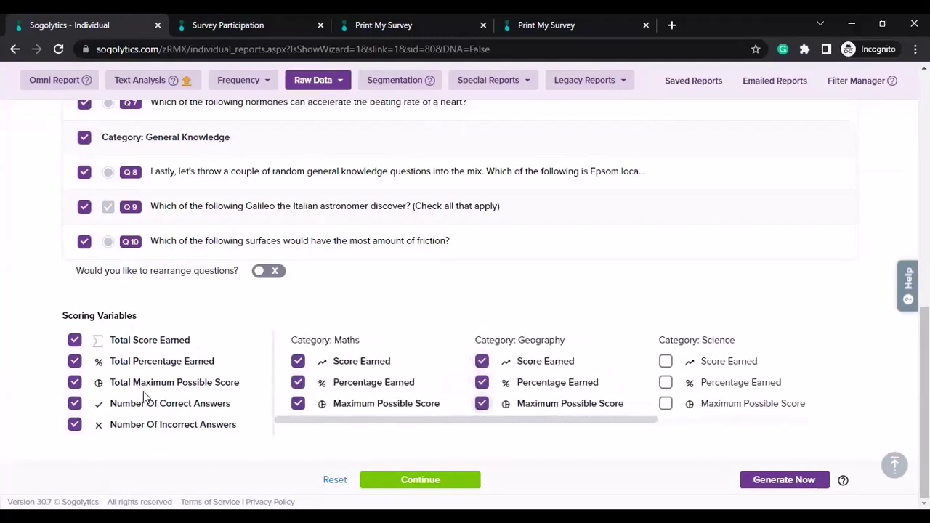
Include score earned, percentage earned and maximum possible score for the Science and General Knowledge categories.
scroll(605, 381, right, 2)
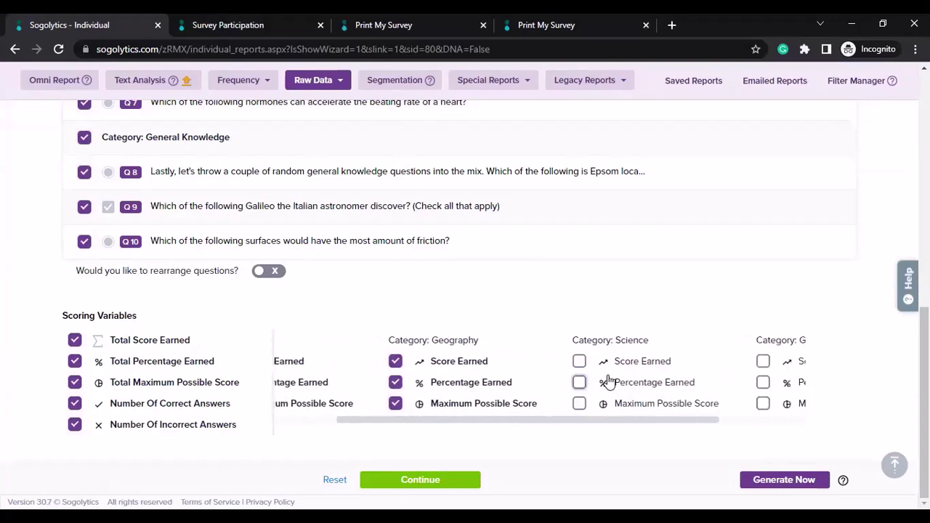
click(610, 361)
click(615, 382)
click(617, 404)
scroll(676, 400, right, 2)
click(716, 361)
click(727, 383)
click(699, 404)
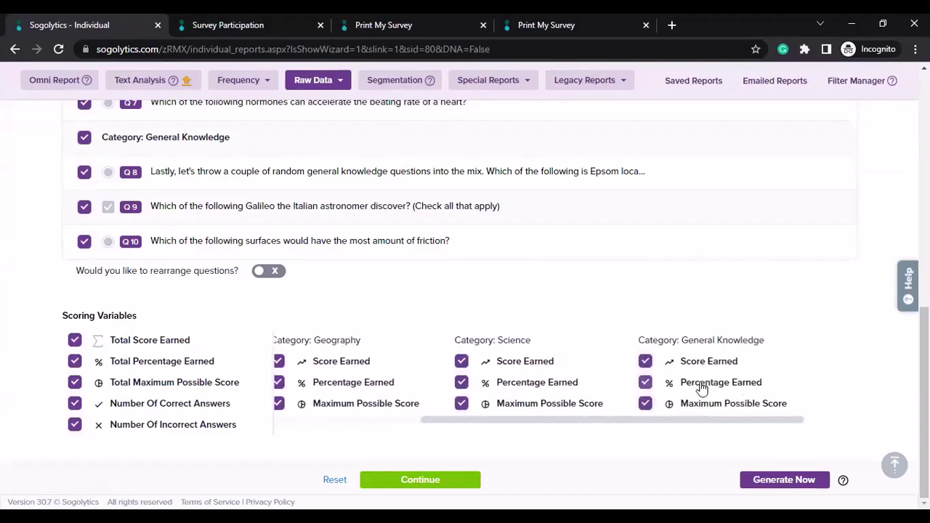
Keep the default report properties, apply no filter, and generate the individual report.
click(420, 480)
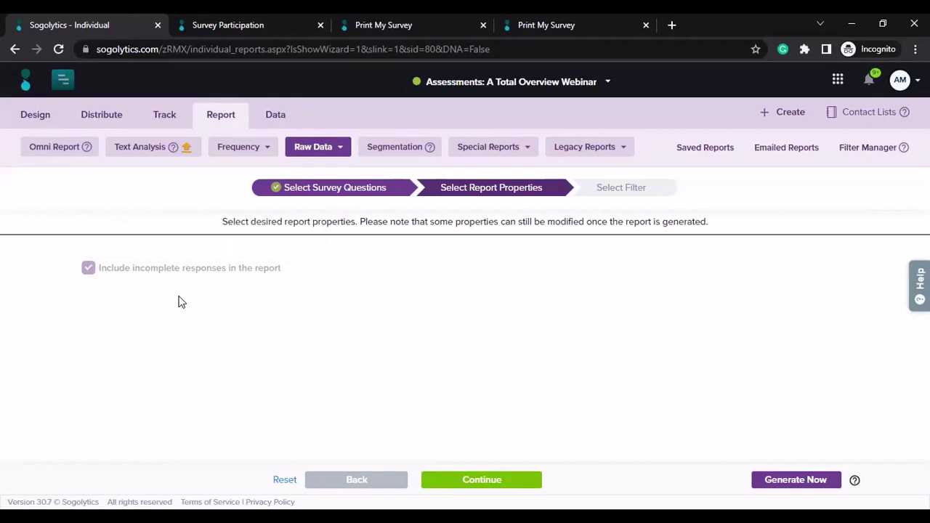
click(481, 481)
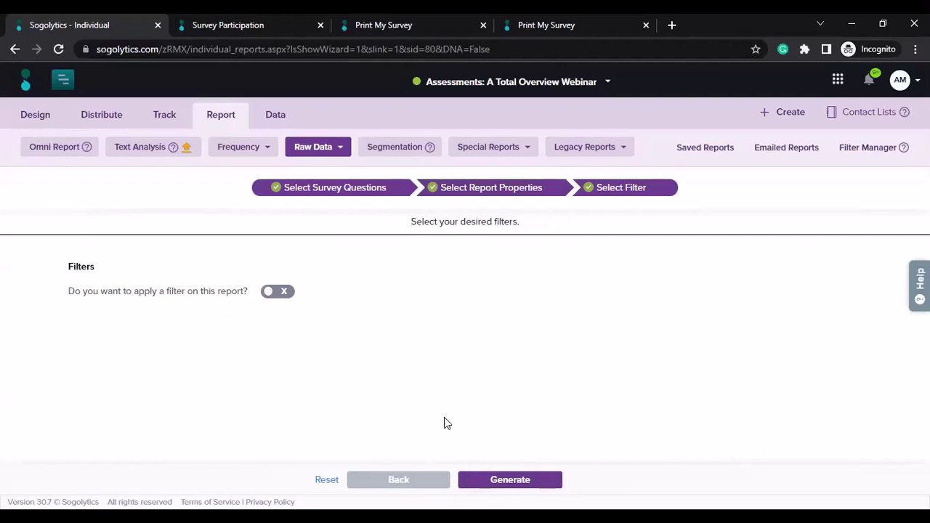
click(507, 478)
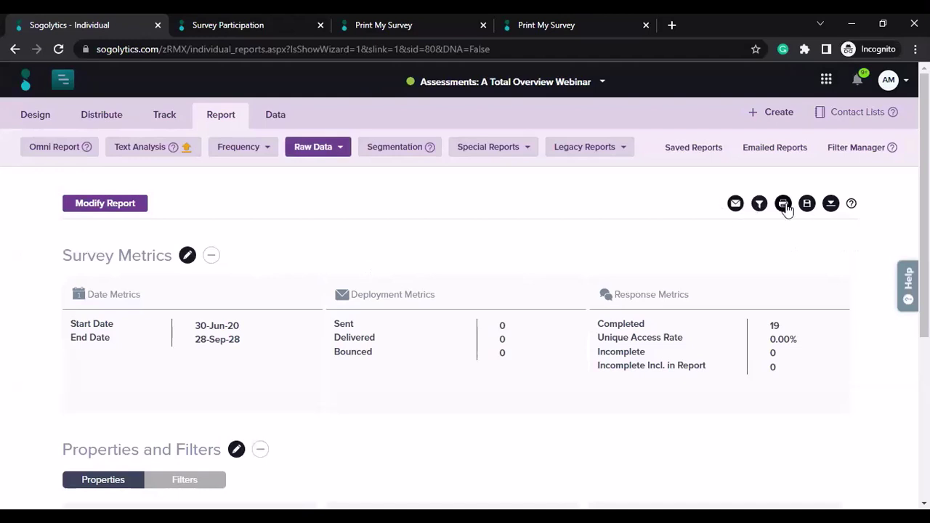
Review the report's export formats, properties, and the first response's score details and answers by category.
click(831, 205)
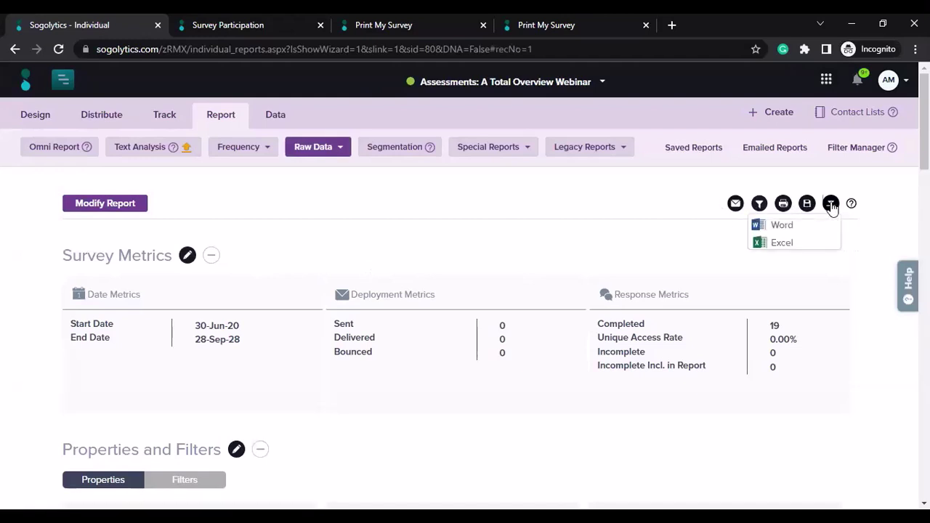
click(561, 221)
scroll(380, 242, down, 5)
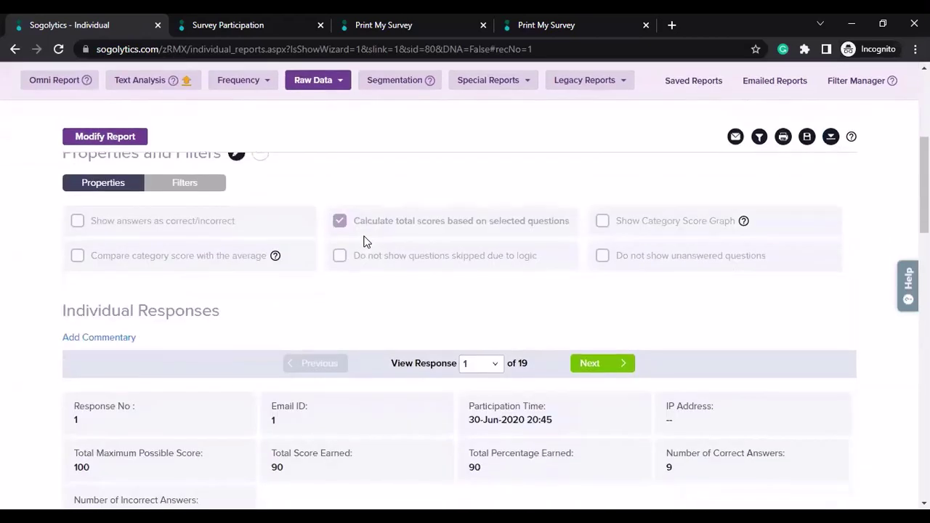
scroll(111, 212, down, 2)
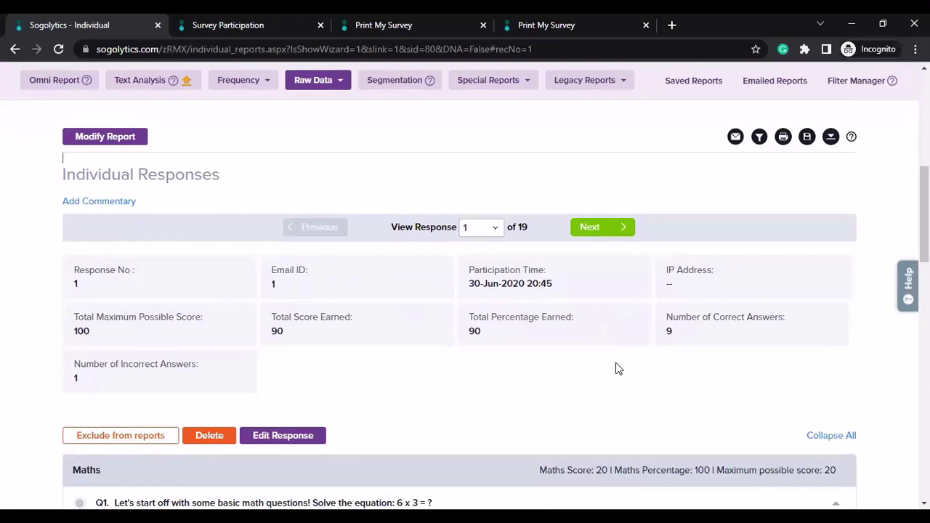
scroll(616, 368, down, 1)
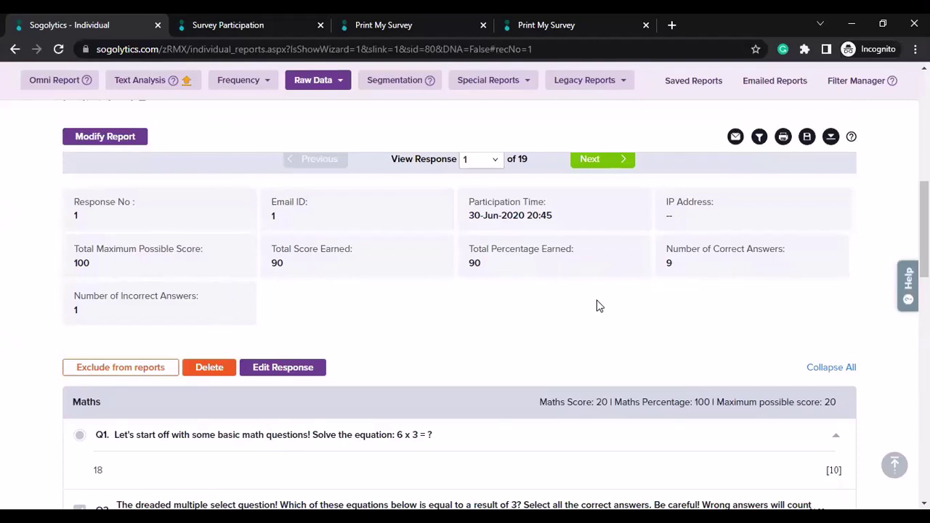
scroll(625, 301, down, 2)
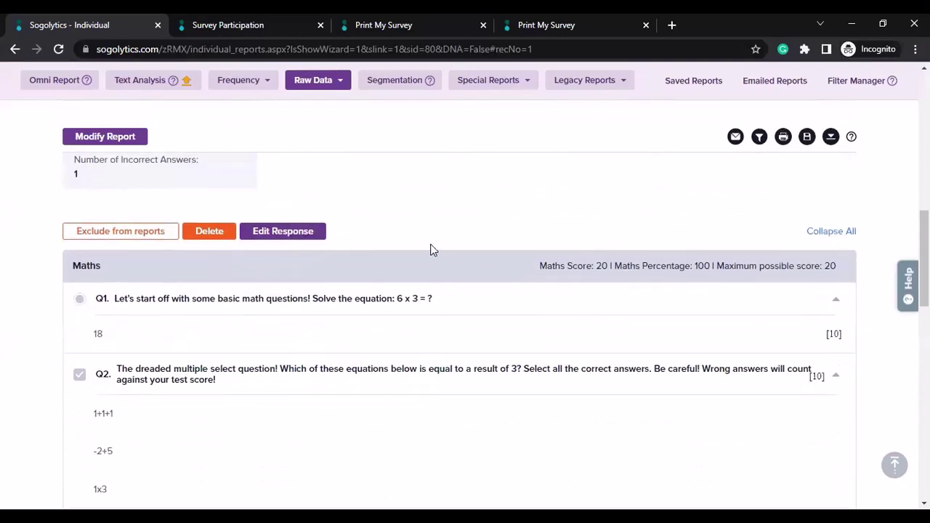
scroll(304, 270, up, 2)
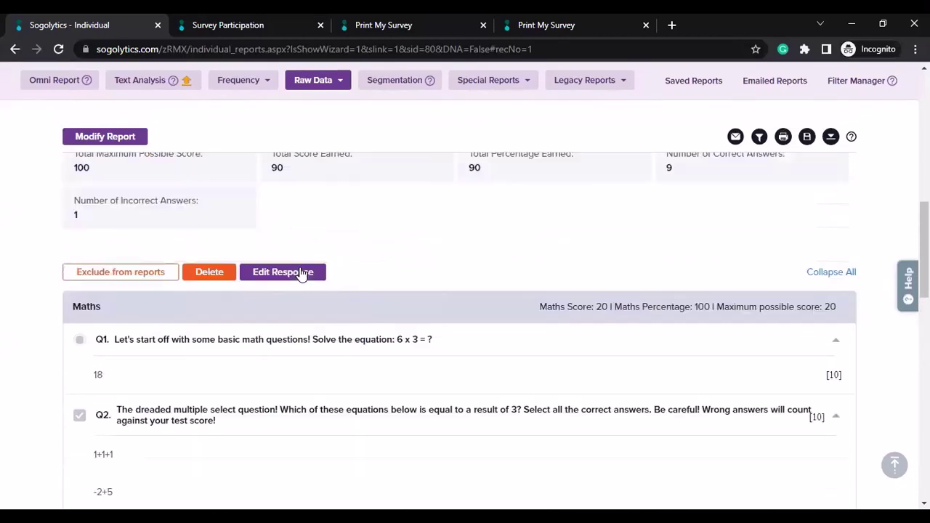
scroll(434, 303, up, 3)
scroll(431, 303, down, 5)
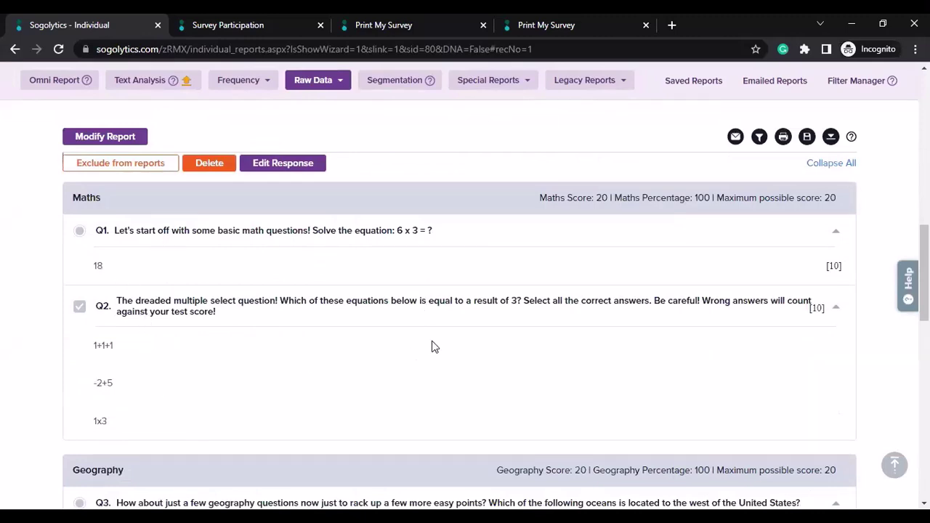
scroll(653, 298, up, 6)
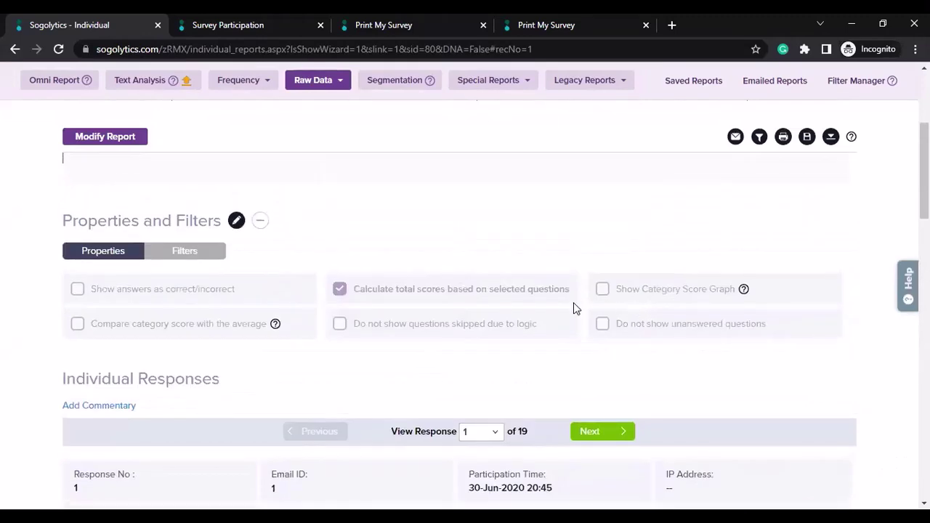
Apply report properties to show answers as correct/incorrect, show the category score graph, compare category scores with the average, and hide unanswered questions.
click(237, 220)
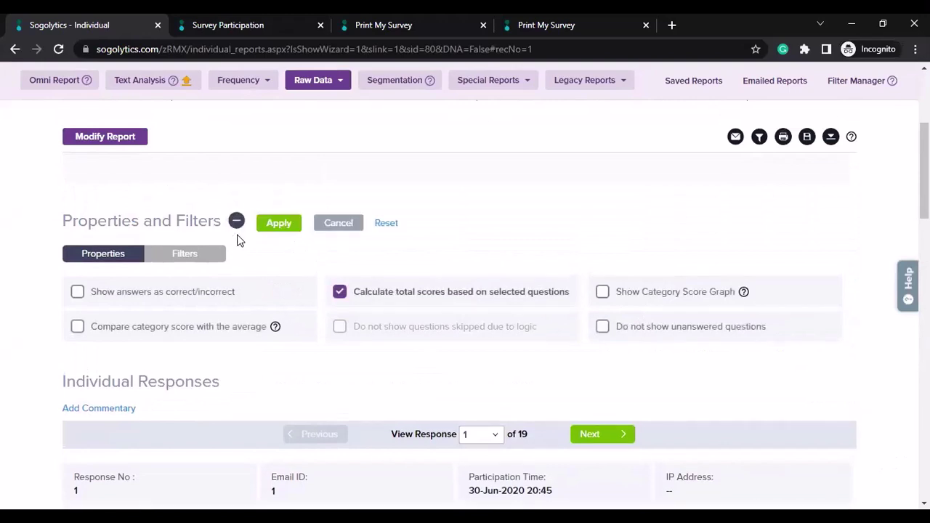
click(209, 294)
click(602, 292)
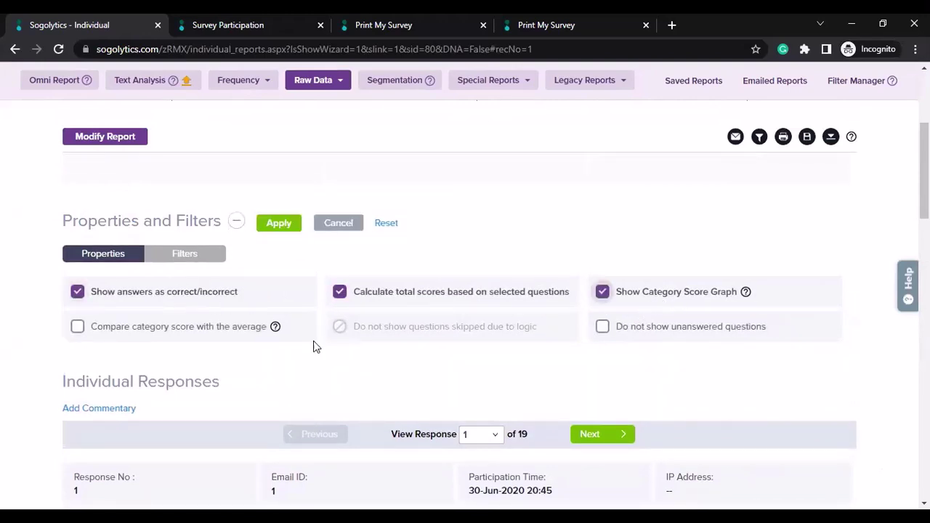
click(109, 328)
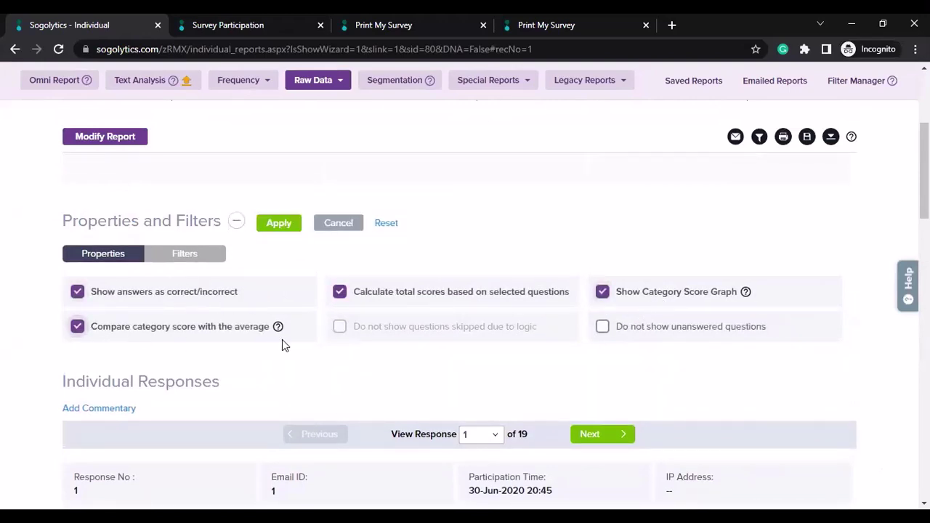
click(610, 328)
click(269, 226)
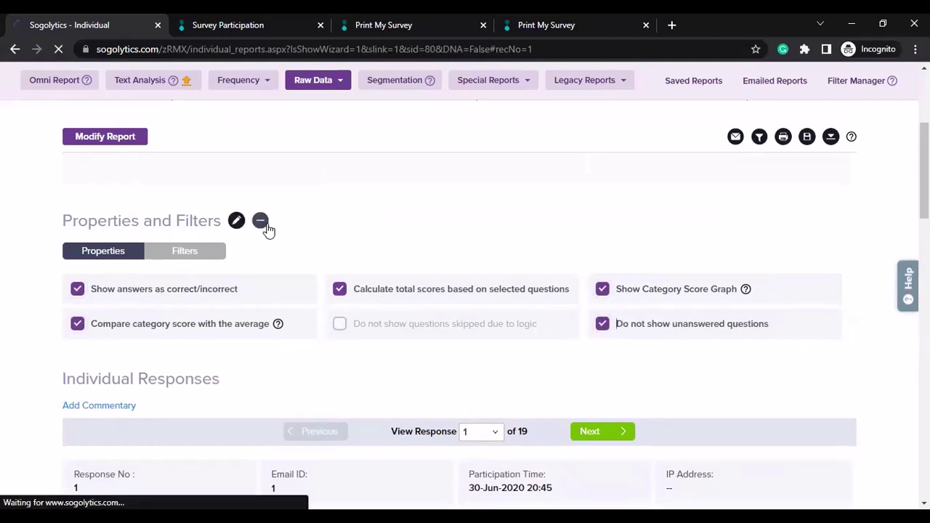
scroll(480, 312, down, 5)
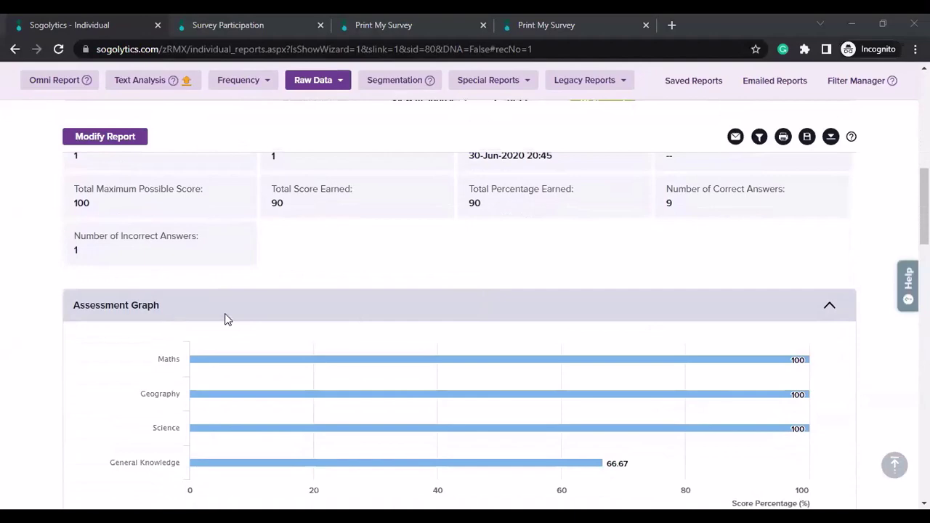
Examine the first response's total scores and the category percentages in its Assessment Graph.
scroll(224, 318, down, 1)
mouse_move(340, 286)
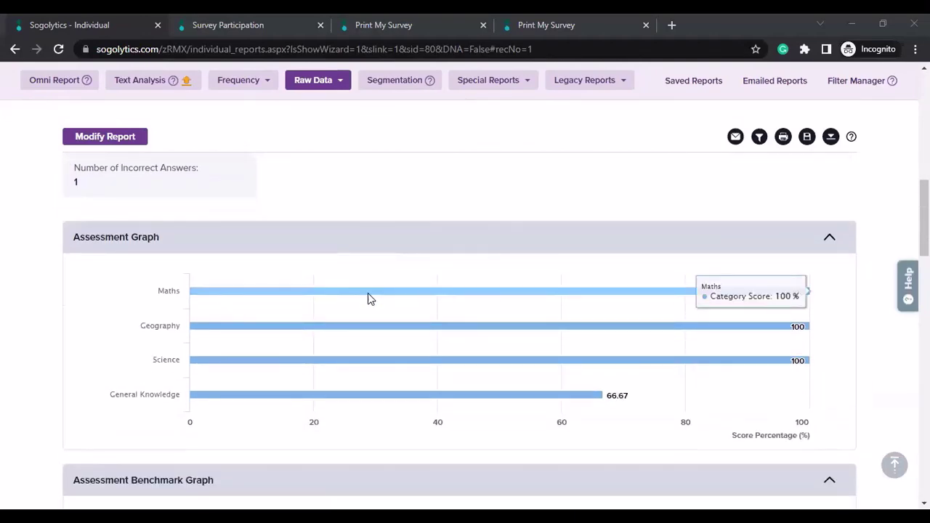
scroll(368, 295, down, 2)
scroll(342, 301, up, 2)
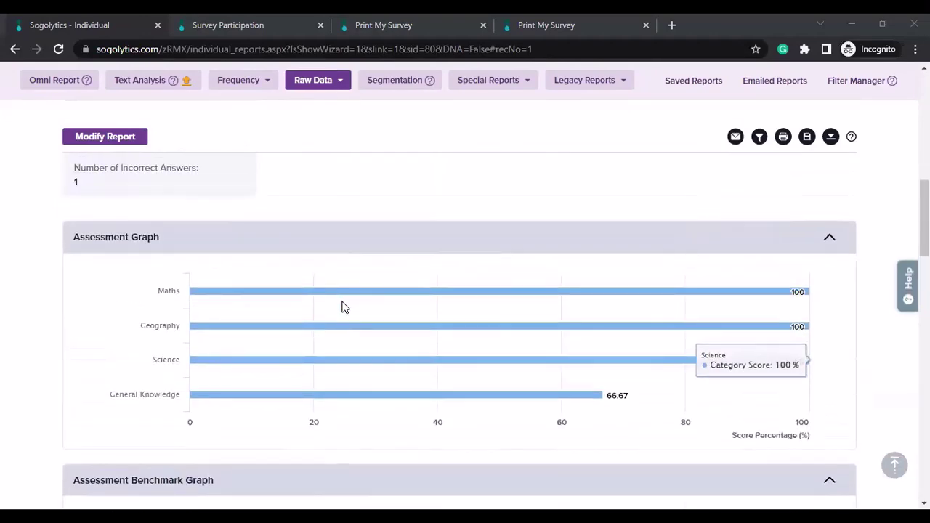
scroll(344, 308, up, 3)
scroll(428, 303, down, 2)
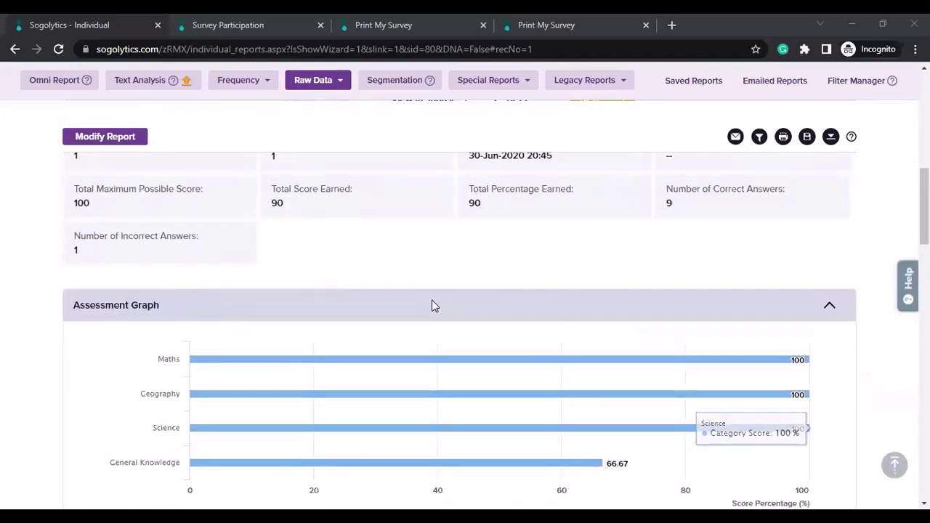
scroll(431, 300, down, 1)
mouse_move(573, 294)
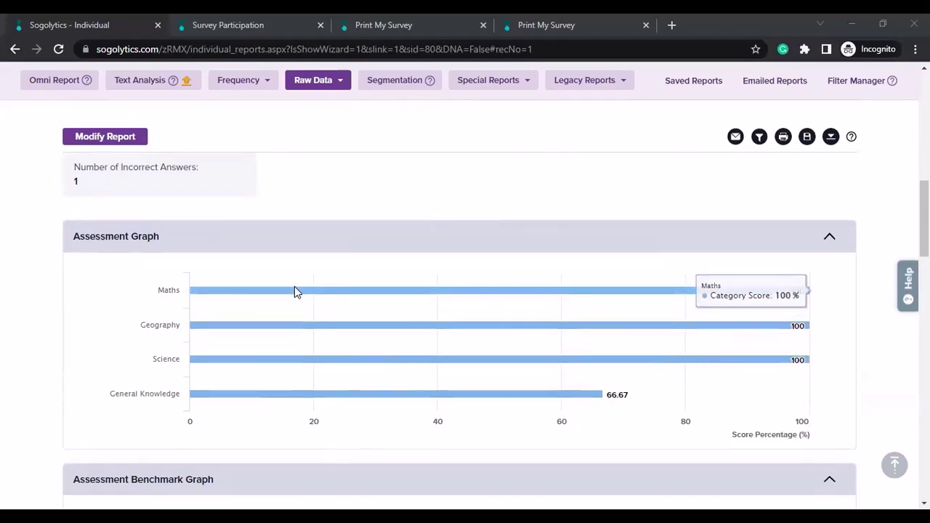
Compare category scores with averages in the Assessment Benchmark Graph, and review the answer scores under Maths and Geography.
scroll(399, 293, down, 4)
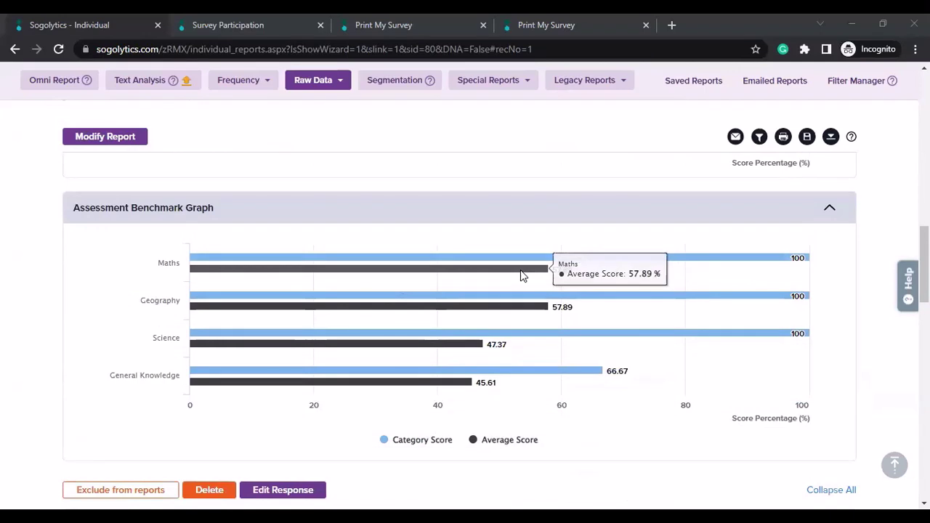
scroll(524, 247, down, 3)
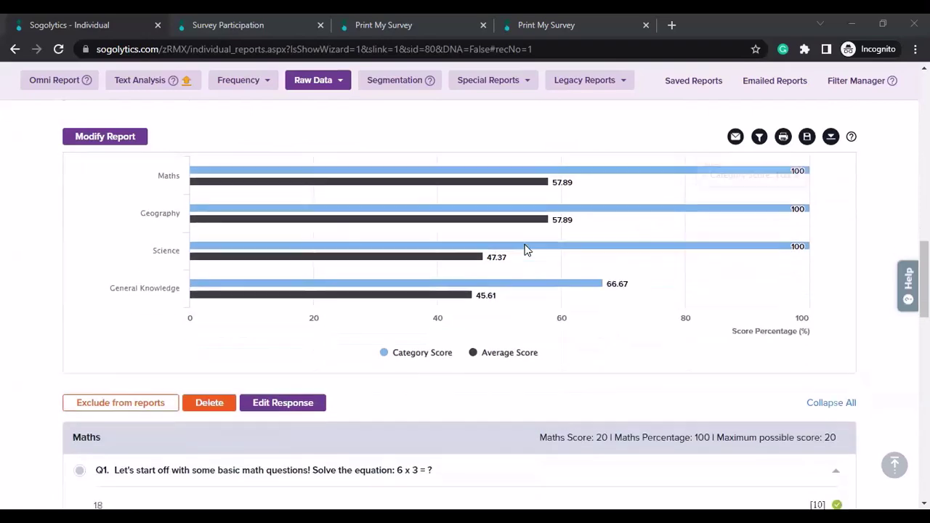
scroll(527, 249, up, 2)
scroll(527, 249, down, 2)
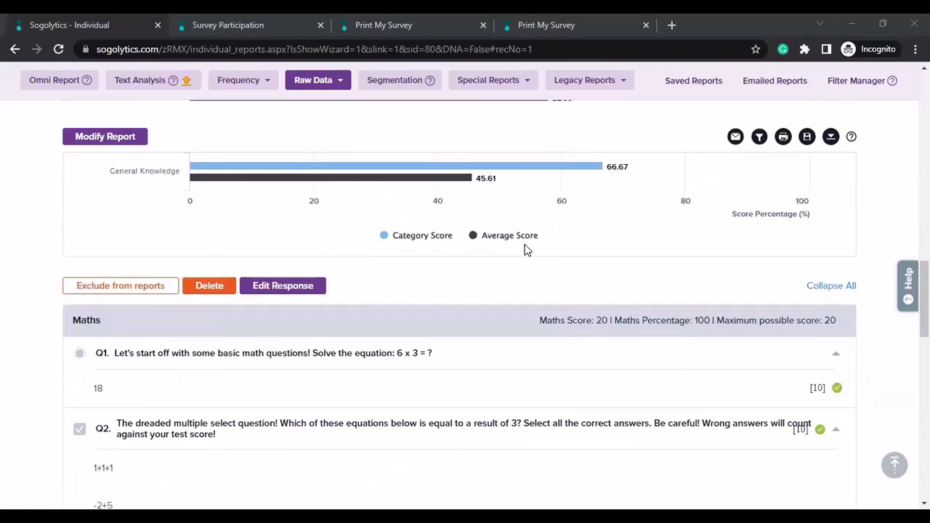
scroll(525, 245, down, 1)
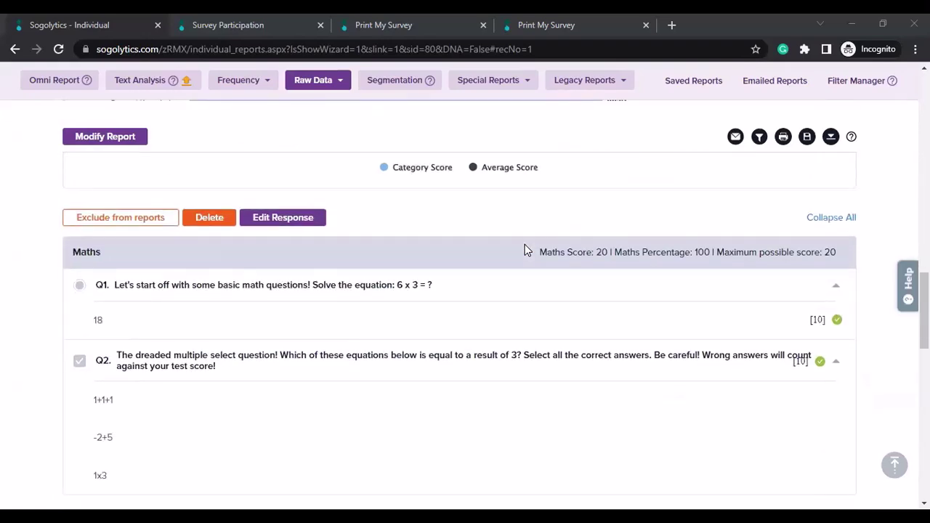
scroll(525, 248, down, 1)
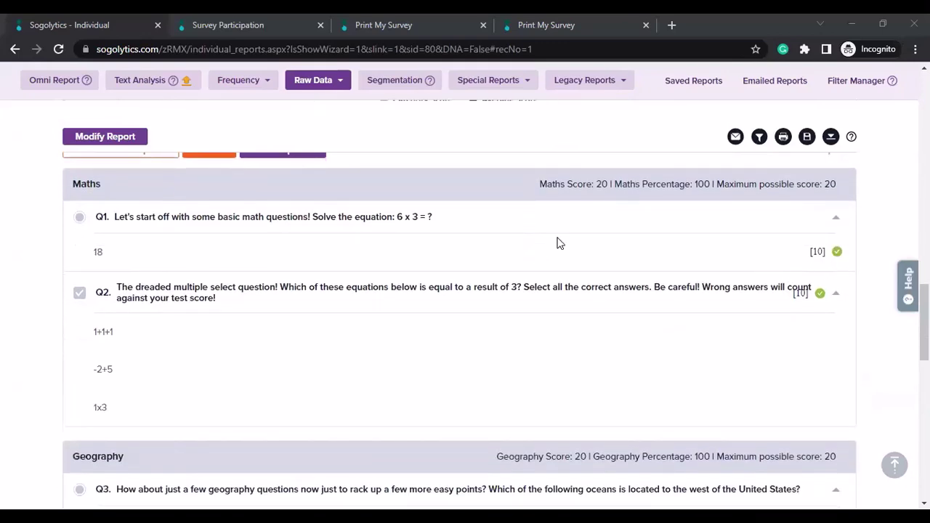
scroll(560, 243, down, 3)
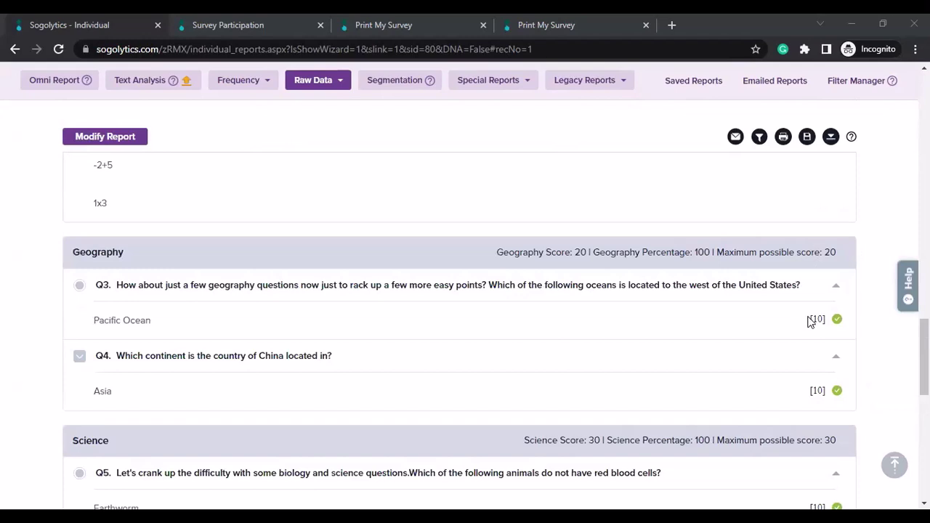
drag(812, 318, 825, 319)
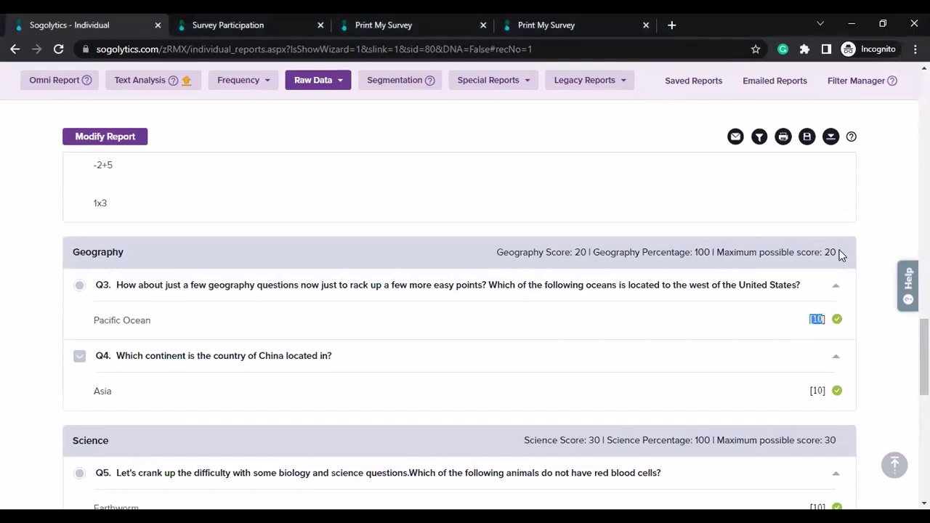
drag(826, 252, 837, 252)
Leave the individual report and start an Assessment Summary report from the raw data reports.
scroll(585, 258, up, 10)
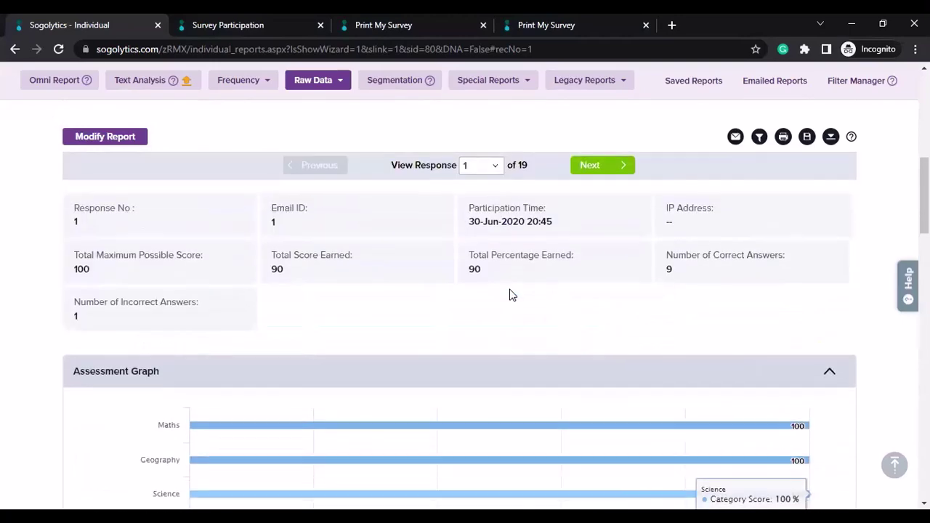
scroll(510, 294, up, 6)
scroll(510, 295, down, 2)
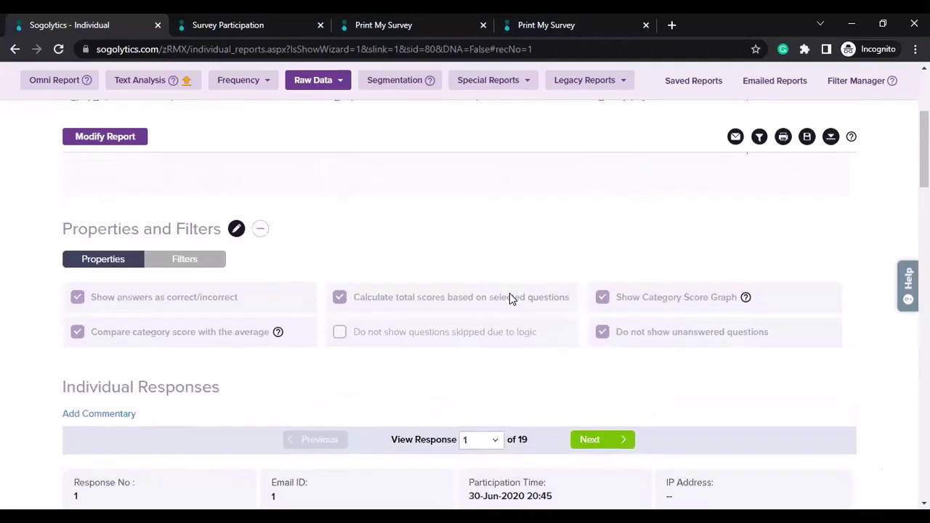
scroll(510, 294, up, 3)
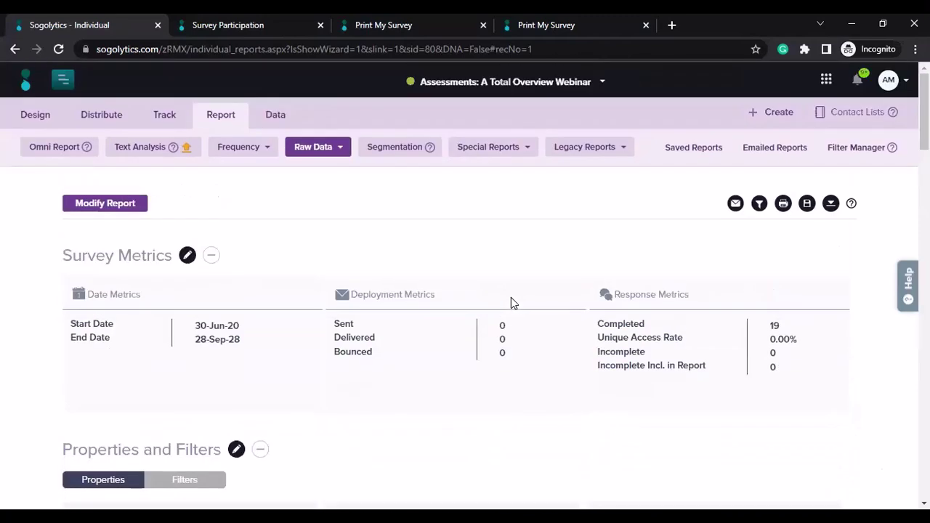
click(334, 149)
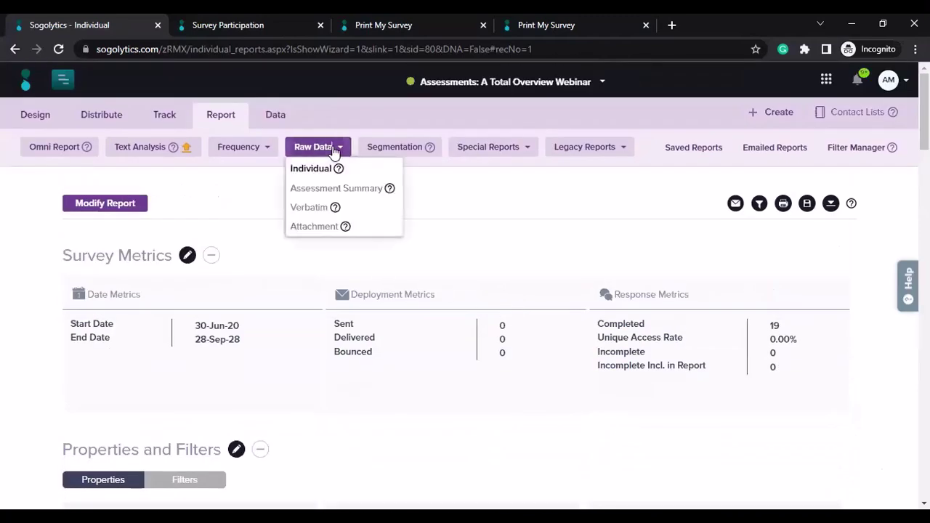
click(306, 193)
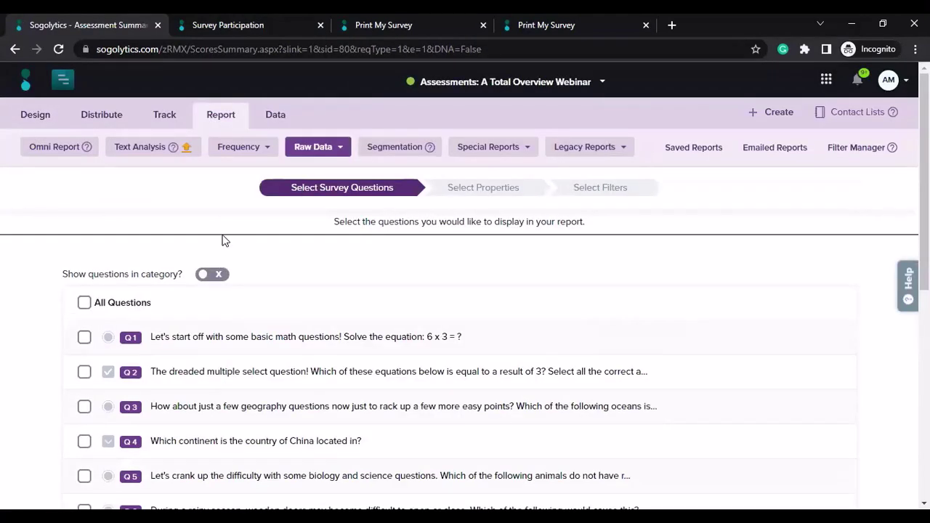
Show the report's questions by category and include all questions.
scroll(233, 234, down, 2)
scroll(222, 208, up, 2)
scroll(218, 233, down, 1)
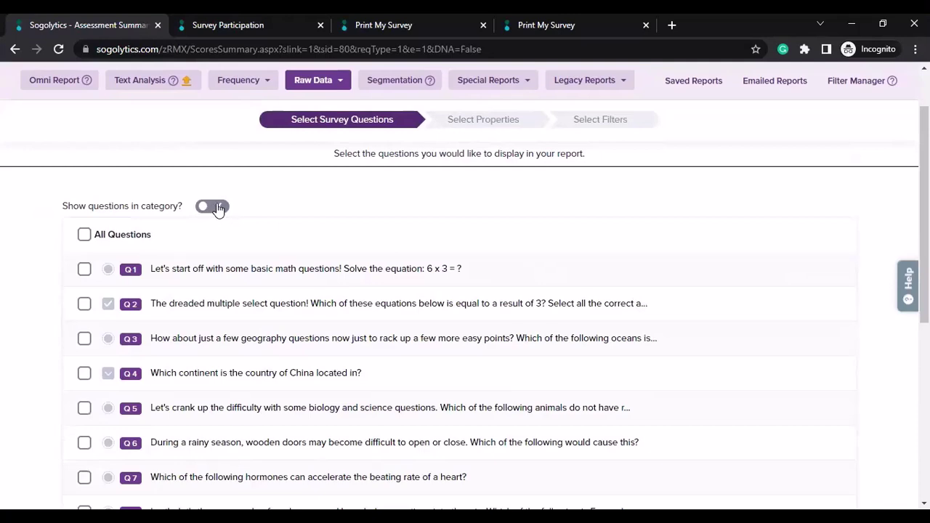
click(218, 207)
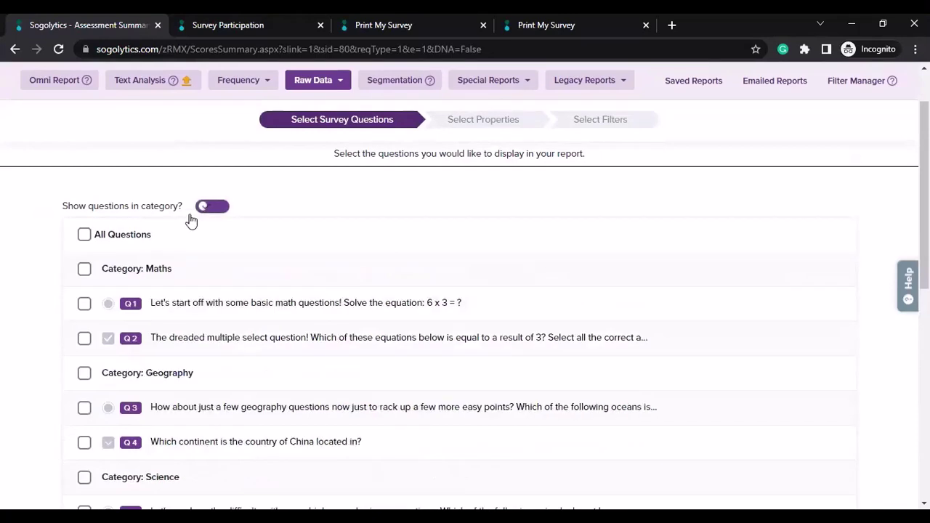
click(85, 234)
scroll(133, 253, down, 8)
Include total score, total percentage, total maximum possible score, number of correct and incorrect answers, and average individual score as scoring variables.
click(146, 341)
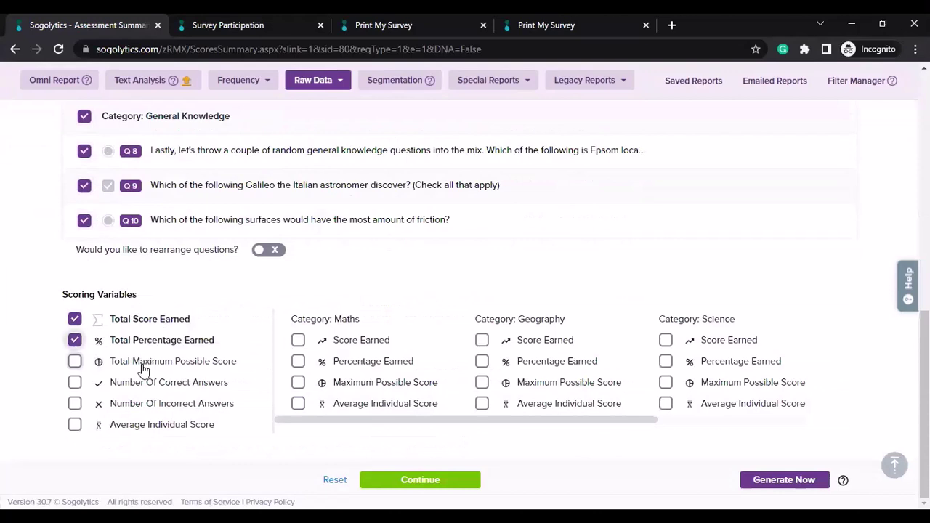
click(145, 361)
click(147, 382)
click(148, 403)
click(148, 424)
Include score earned, percentage earned, maximum possible score and average individual score for the Maths and Geography categories.
click(361, 340)
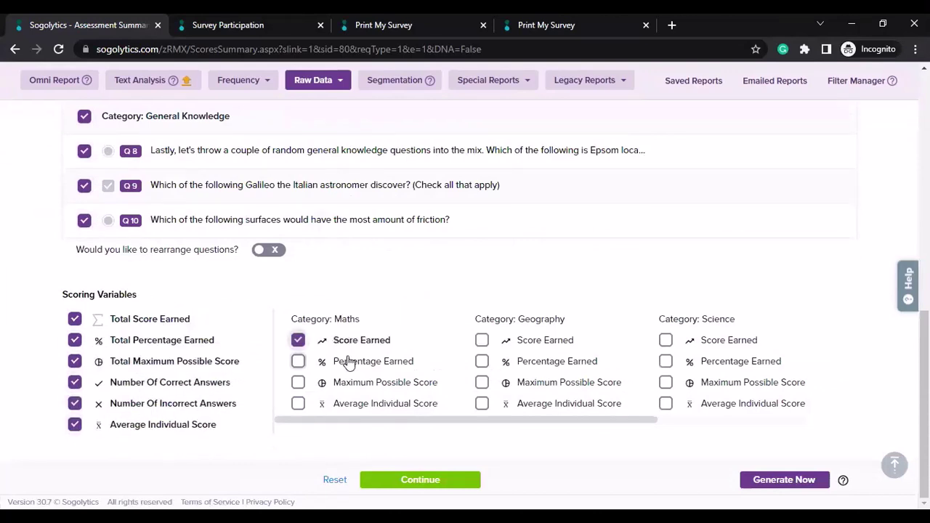
click(373, 362)
click(385, 403)
click(545, 340)
click(557, 361)
click(569, 404)
Include score earned, percentage earned, maximum possible score and average individual score for the Science and General Knowledge categories.
click(728, 340)
click(728, 361)
click(748, 382)
click(748, 403)
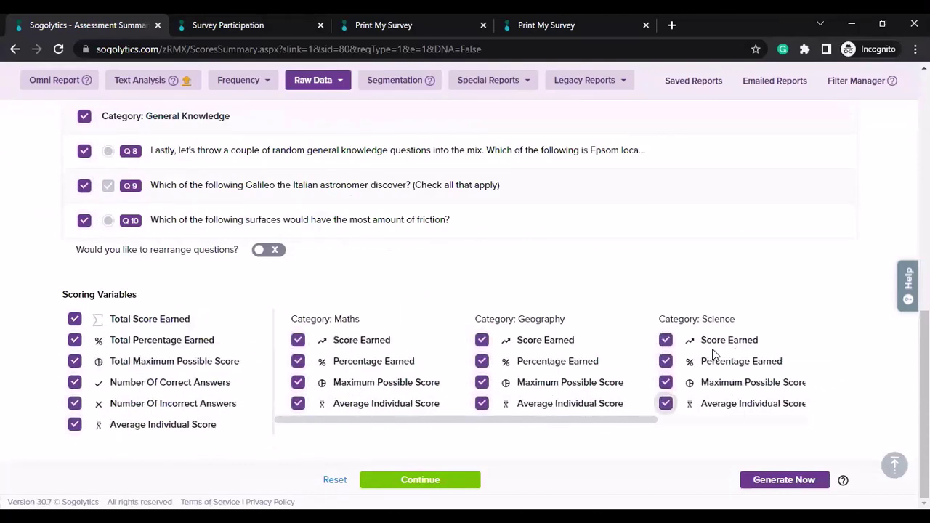
scroll(751, 367, right, 3)
click(748, 340)
click(748, 361)
click(749, 382)
click(748, 404)
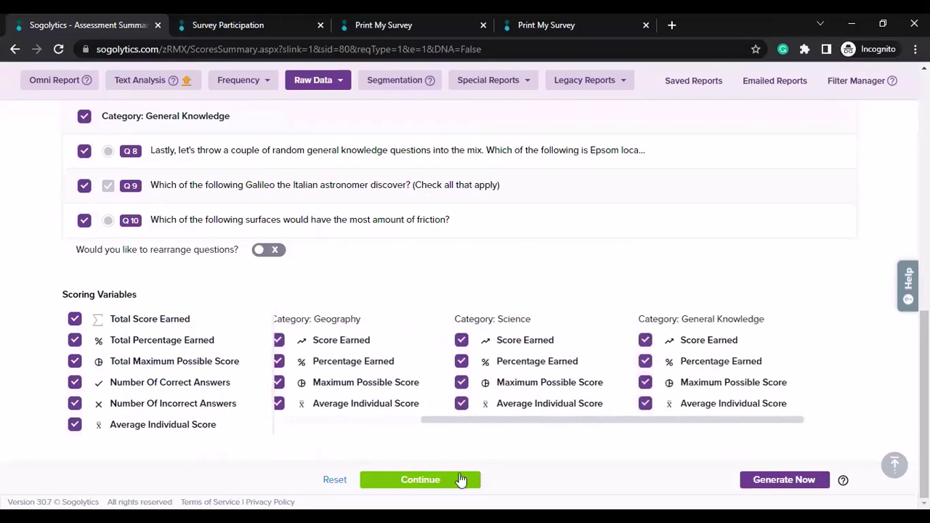
Keep the default properties, apply no filter, and generate the Assessment Summary report.
click(425, 480)
click(460, 481)
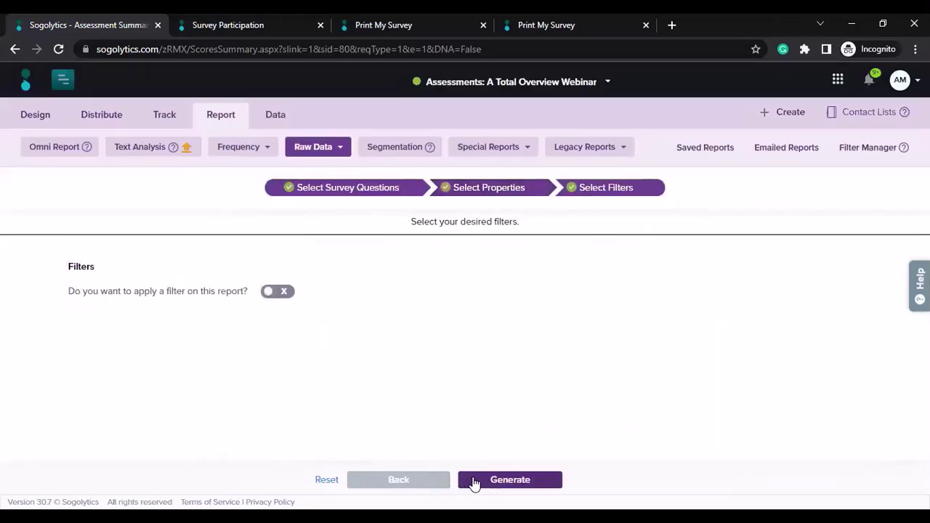
click(476, 481)
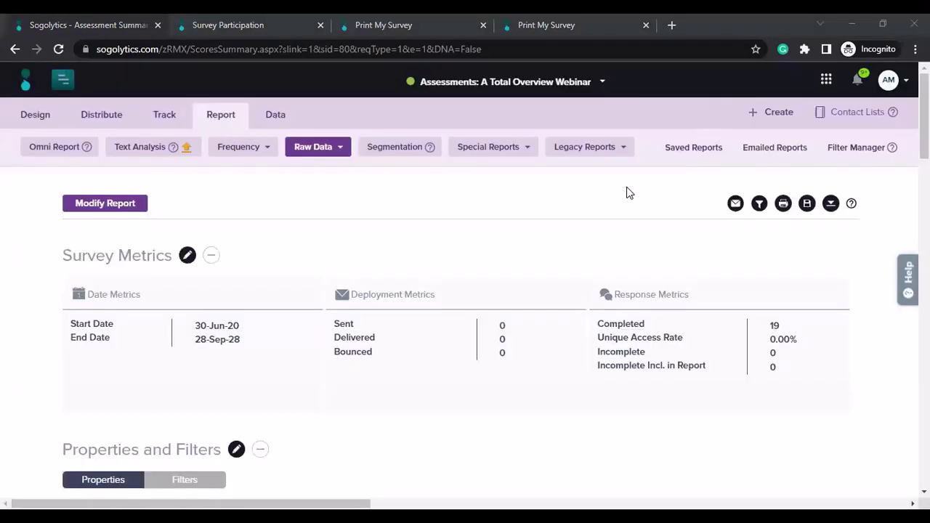
Review the Assessment Summary table's per-question and category scores for each response, and check the available export format.
scroll(498, 247, down, 5)
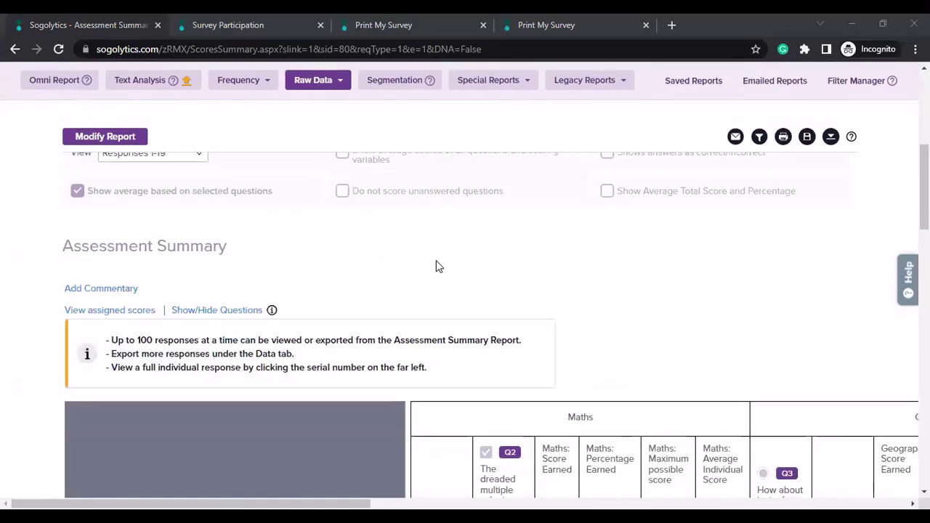
scroll(436, 266, down, 3)
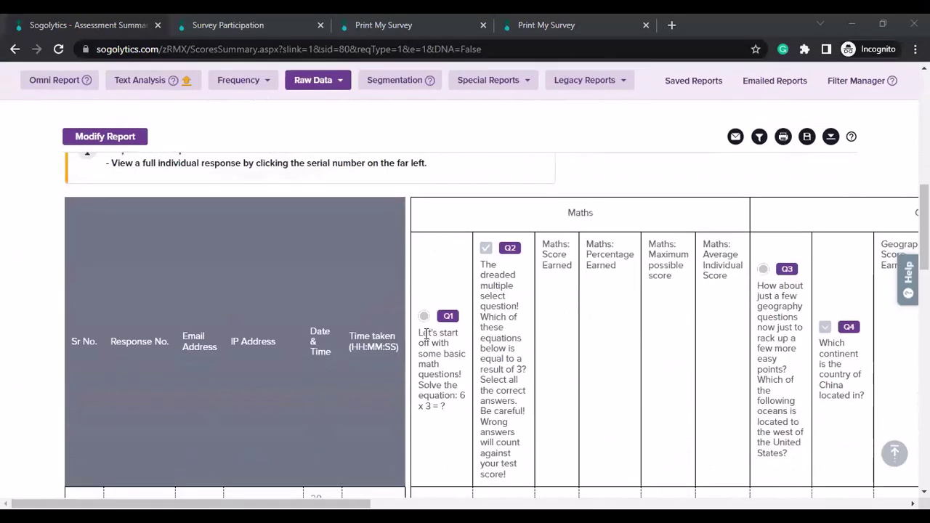
scroll(459, 348, down, 4)
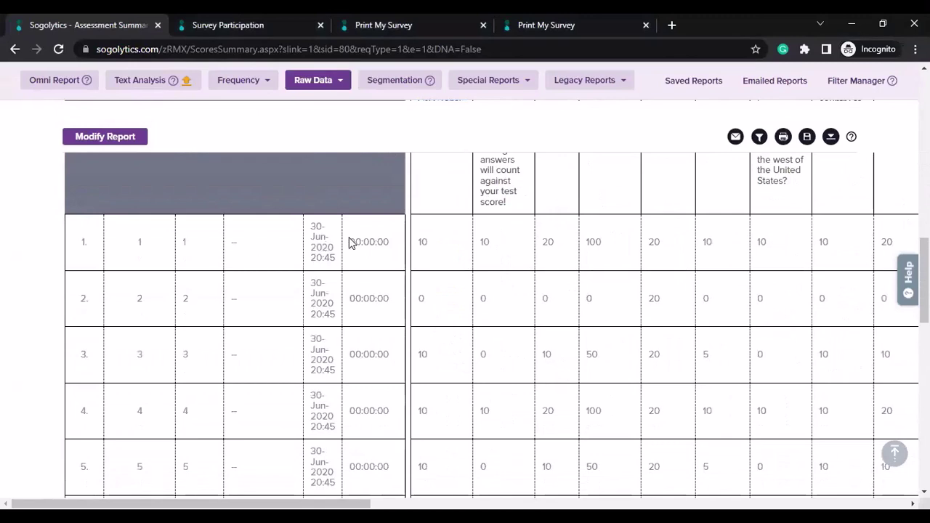
drag(419, 242, 670, 245)
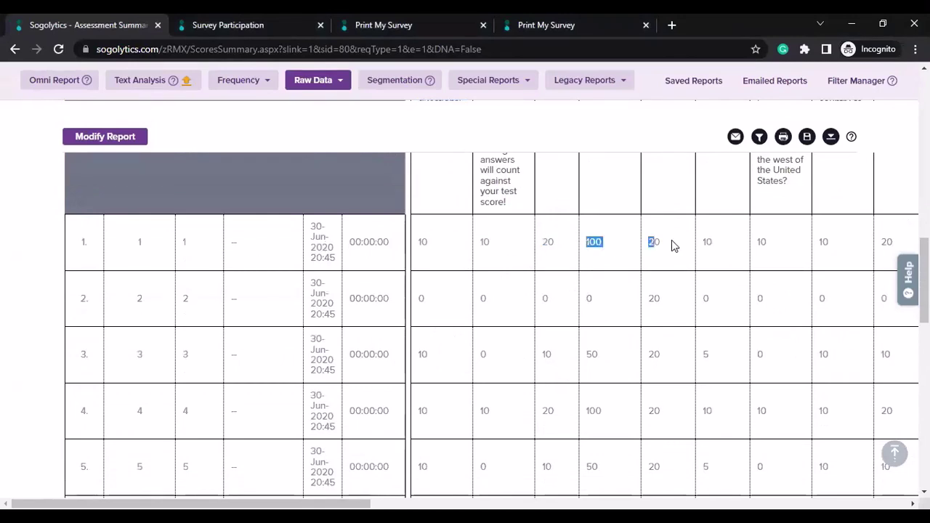
drag(419, 242, 431, 246)
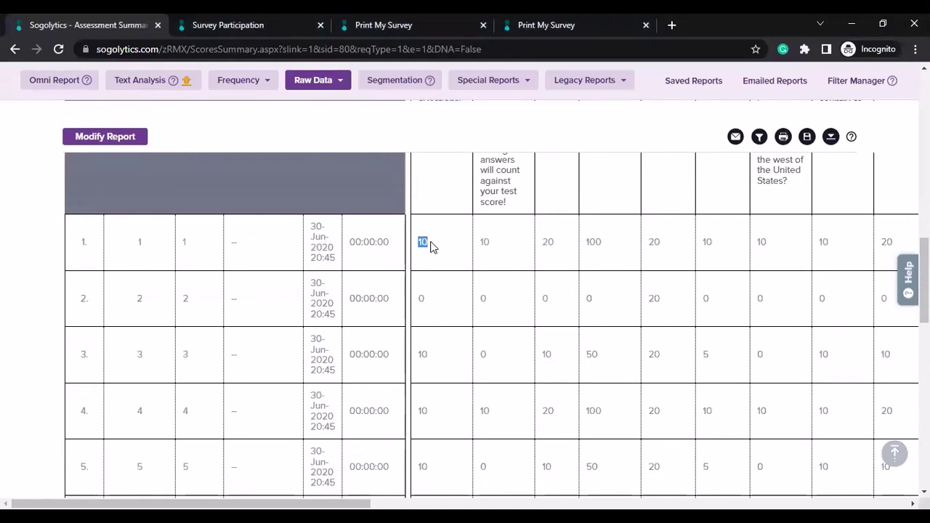
double_click(480, 244)
scroll(561, 265, up, 2)
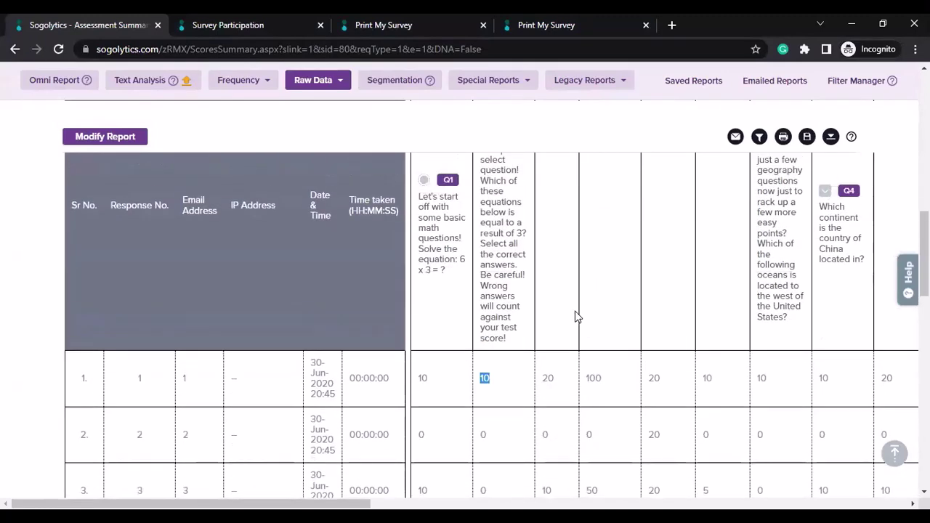
scroll(576, 316, up, 3)
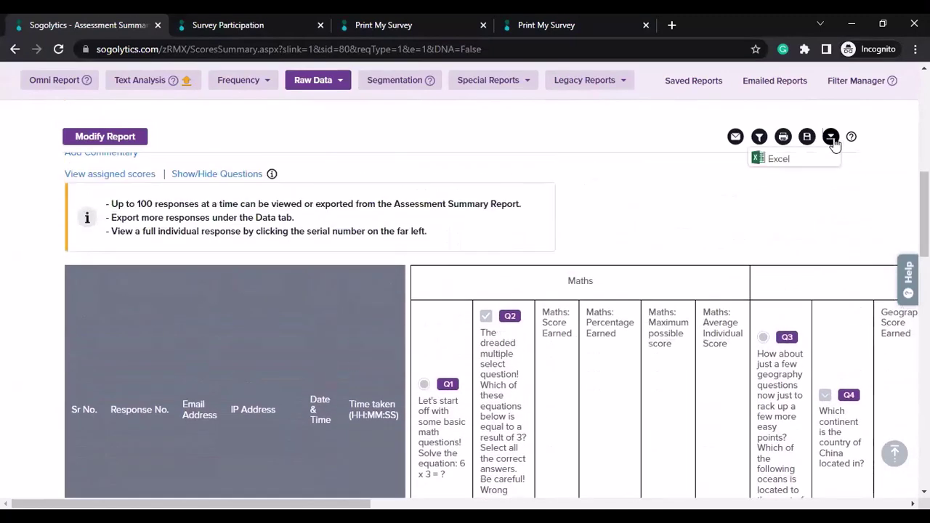
scroll(368, 232, up, 3)
Review the Assessment Summary's column headings and notes, and open the view of assigned scores.
scroll(367, 247, down, 6)
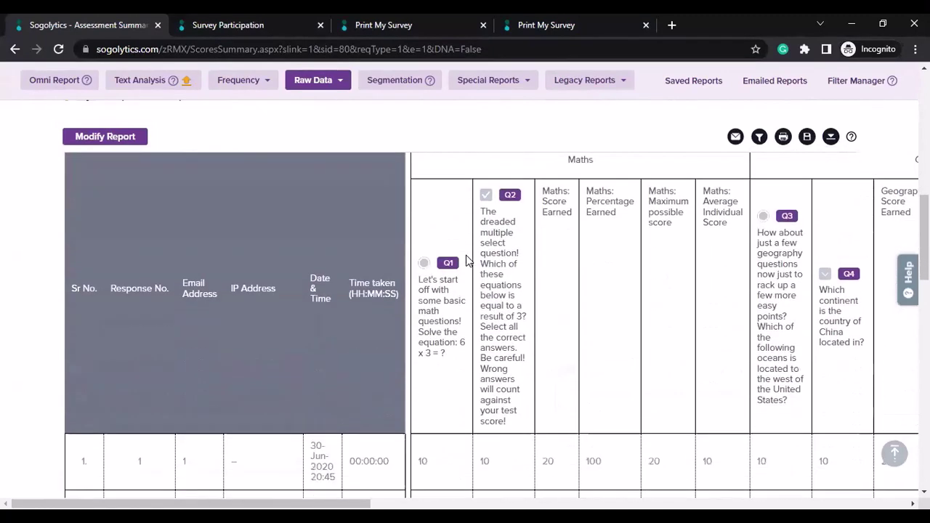
scroll(427, 298, up, 2)
scroll(427, 298, up, 3)
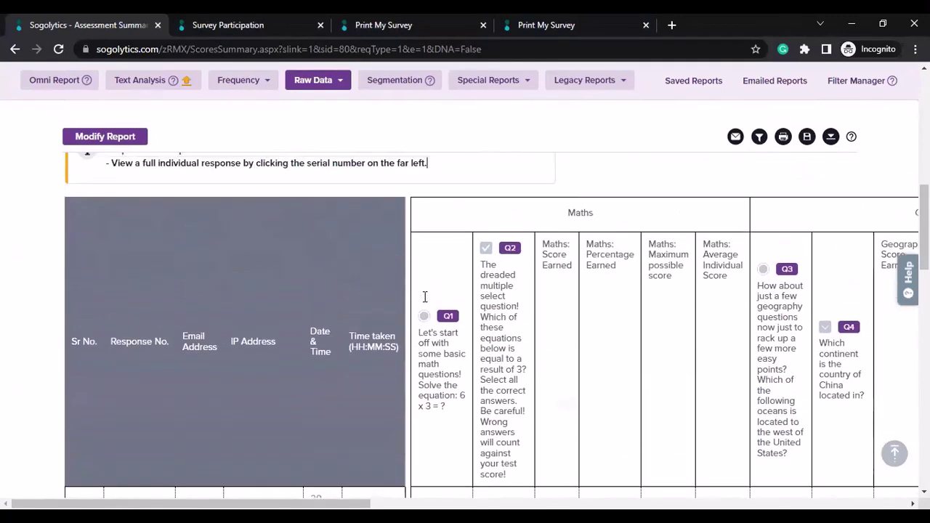
scroll(427, 308, down, 2)
scroll(244, 316, up, 5)
scroll(291, 320, down, 2)
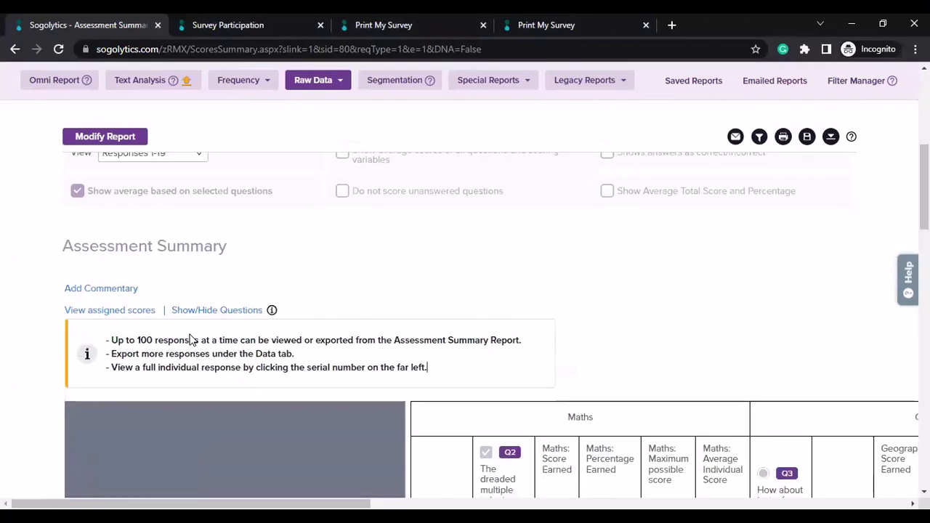
click(129, 311)
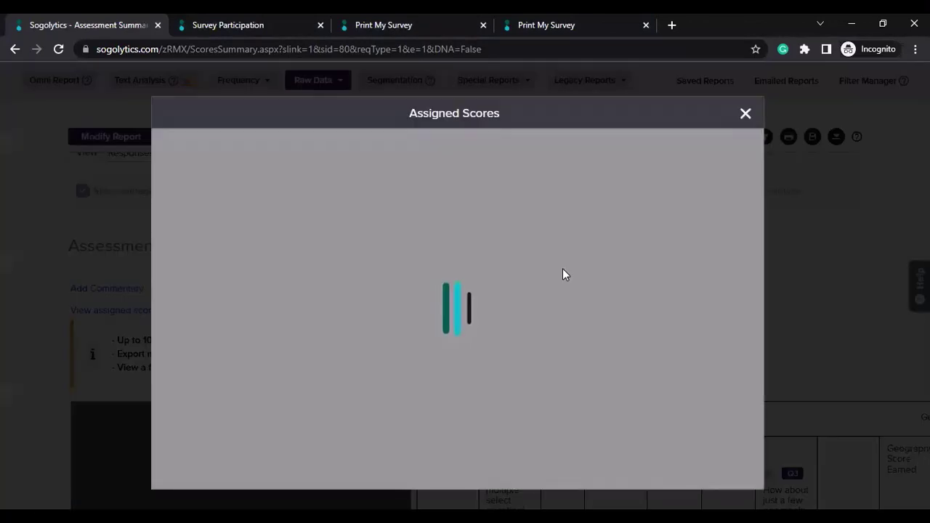
Review the correct answers and scores assigned to the Maths and Geography questions, and close the assigned scores view.
scroll(364, 291, down, 6)
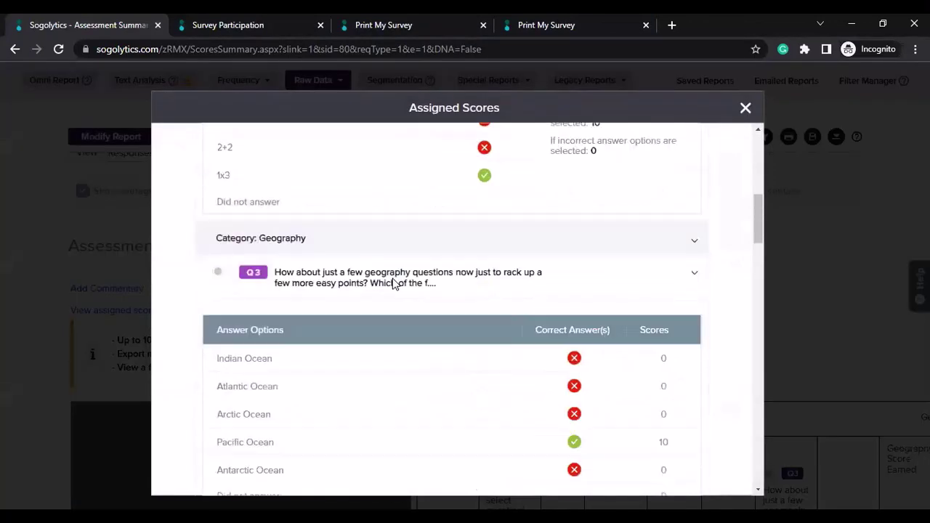
click(746, 109)
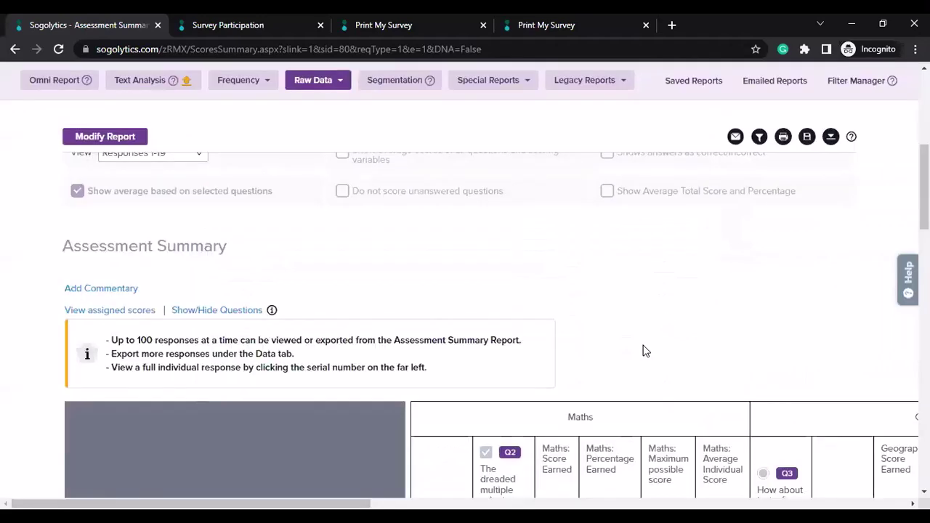
Apply report properties for average scores of all questions and scoring variables, correct/incorrect answers, average total score and percentage, and not scoring unanswered questions.
scroll(359, 317, up, 3)
click(236, 288)
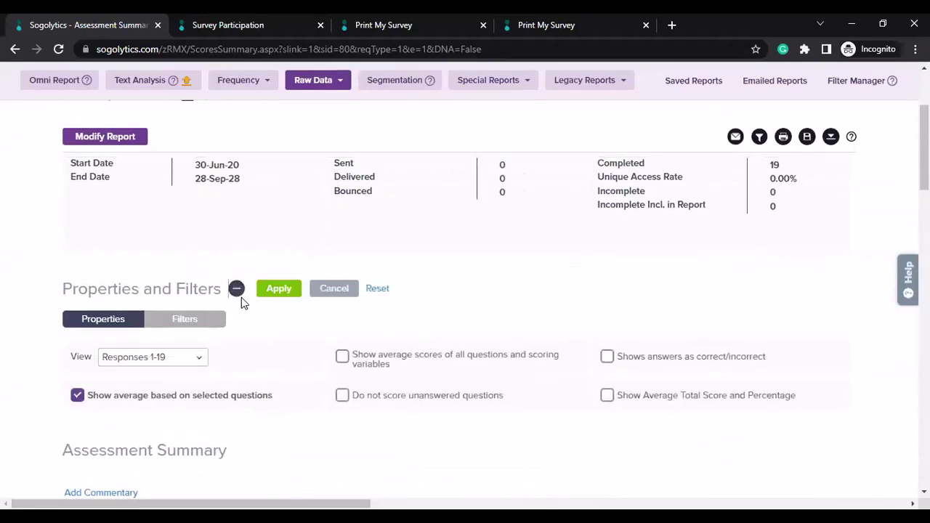
click(382, 357)
click(606, 356)
click(635, 395)
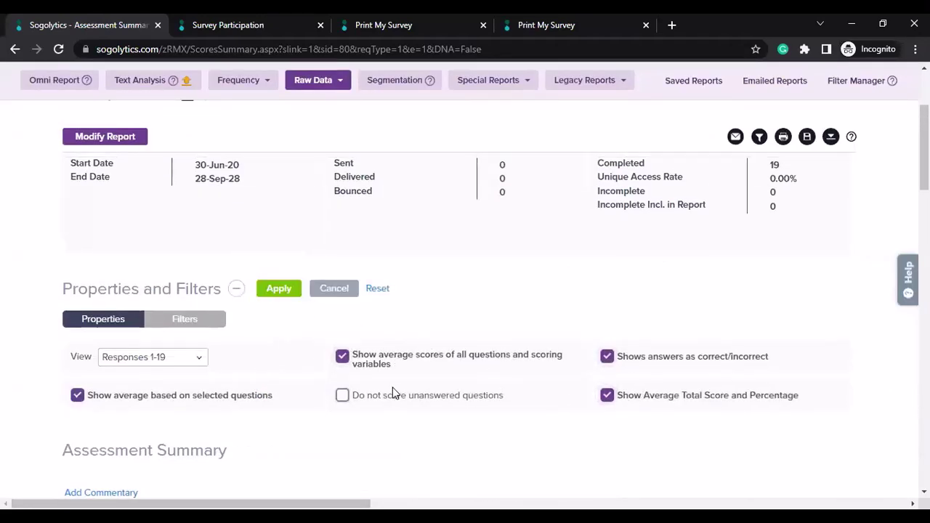
click(393, 396)
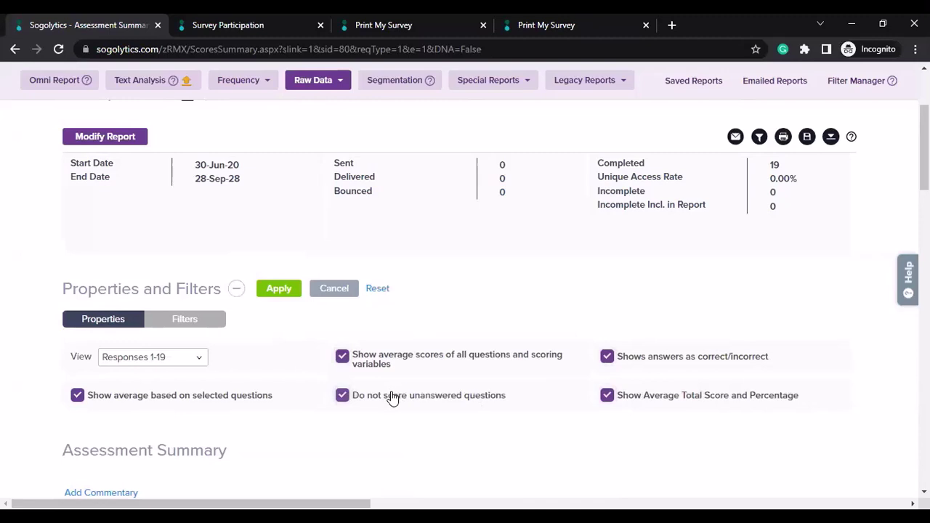
click(283, 291)
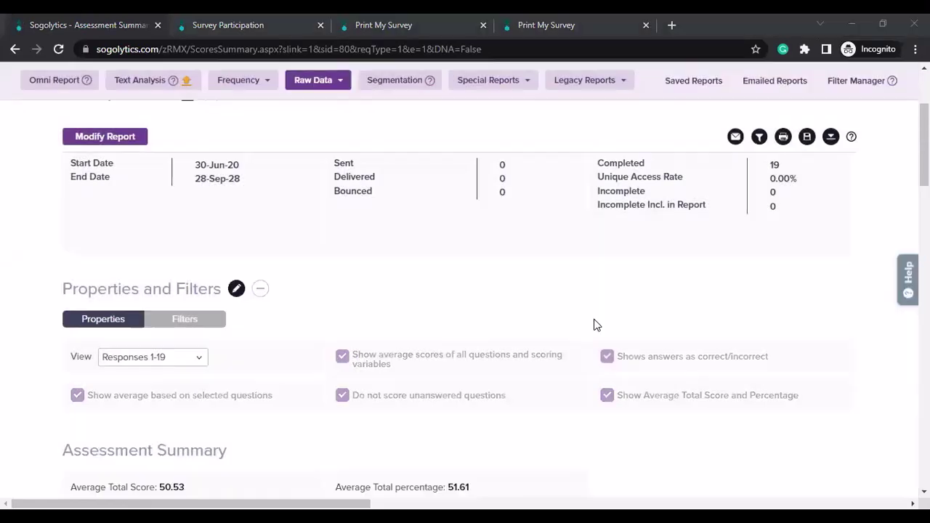
Examine the Assessment Summary table's average for each question, starting with Q1, and the correct/incorrect marks in the response rows.
scroll(594, 323, down, 2)
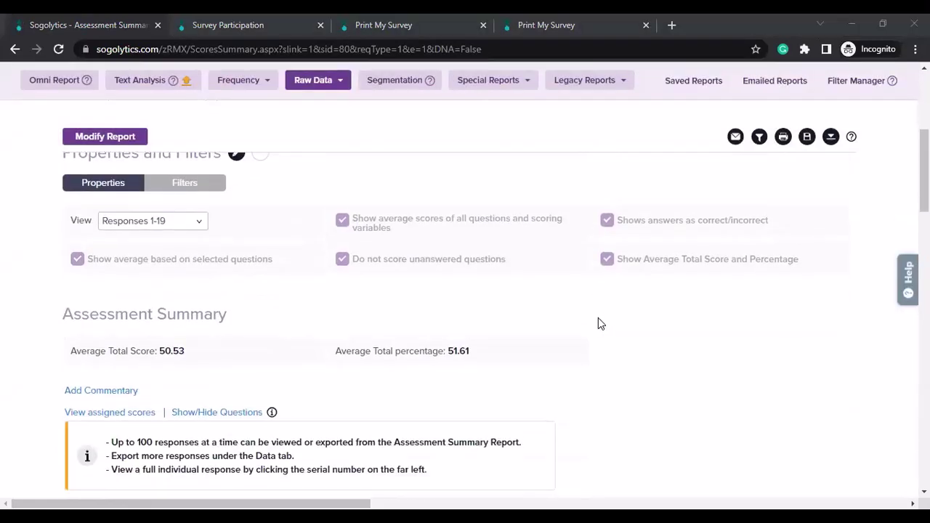
scroll(601, 320, down, 5)
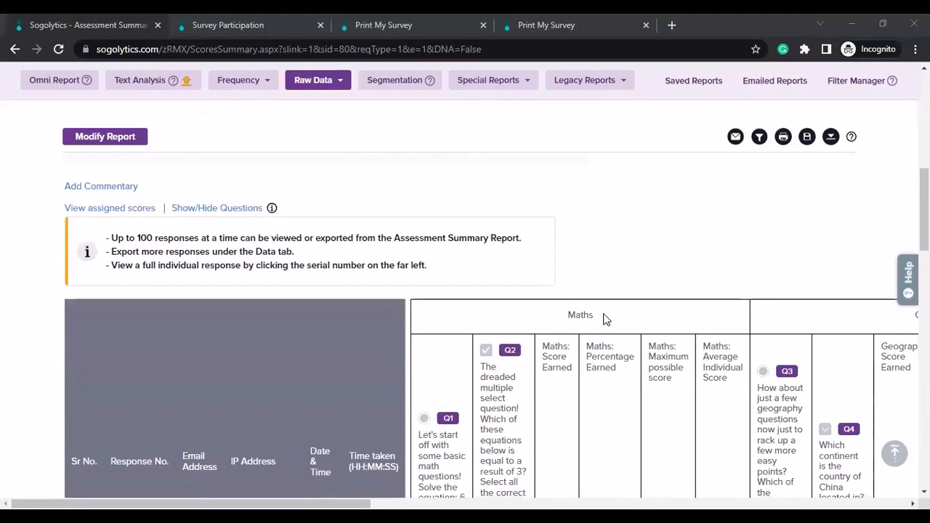
scroll(552, 334, down, 1)
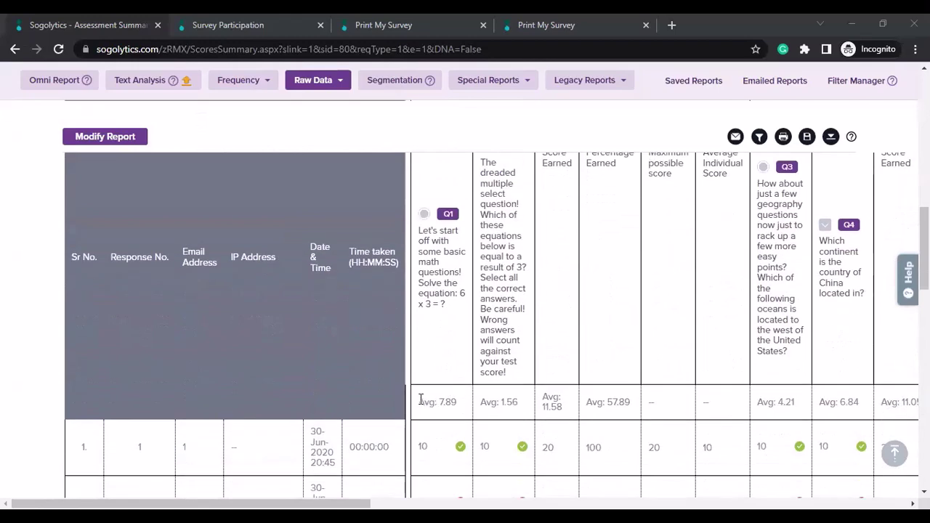
drag(419, 400, 456, 400)
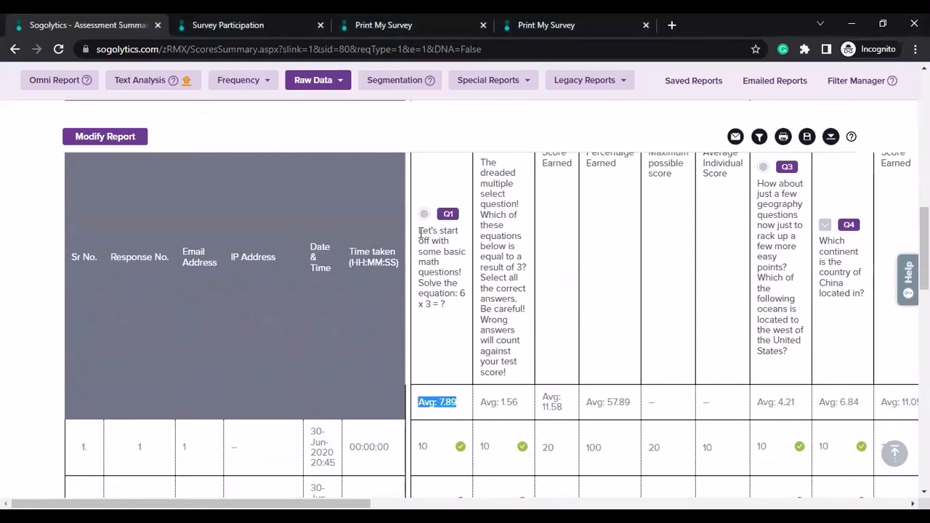
drag(420, 231, 433, 341)
scroll(451, 305, down, 4)
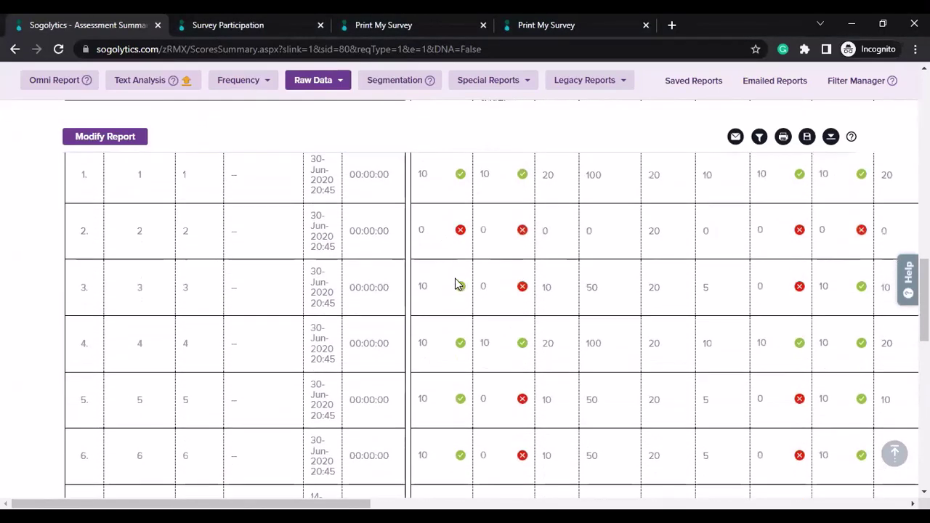
scroll(457, 291, down, 2)
scroll(452, 301, up, 6)
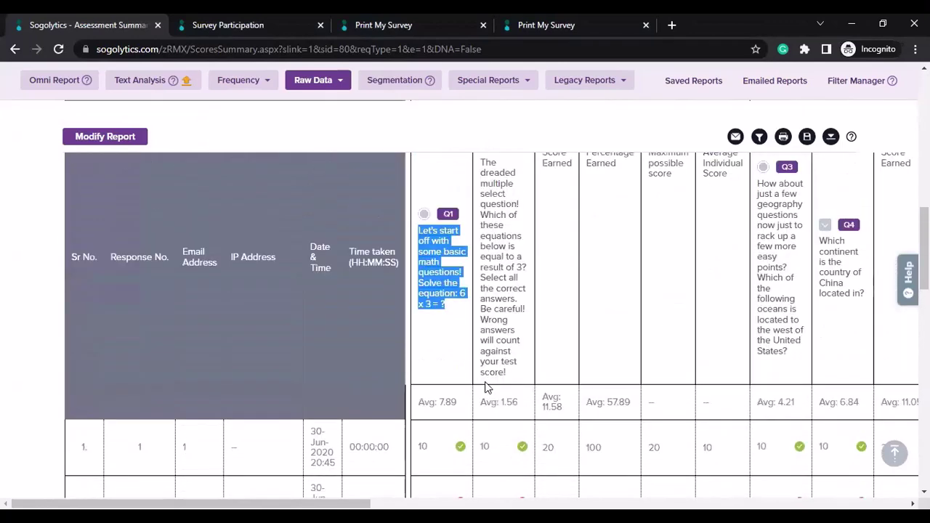
scroll(508, 385, down, 1)
scroll(708, 364, up, 2)
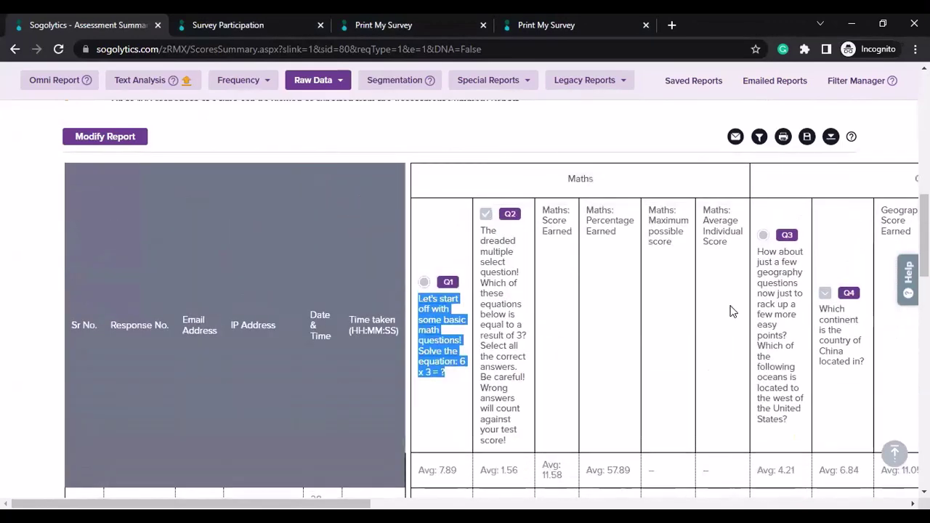
Examine the Maths average individual score and follow the first response's row across the remaining category and overall score columns.
drag(708, 206, 723, 231)
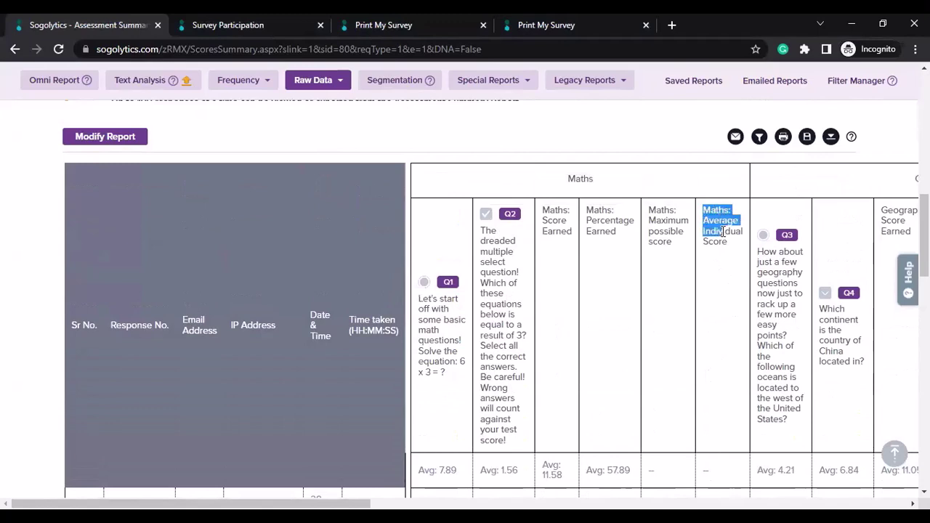
scroll(723, 268, down, 3)
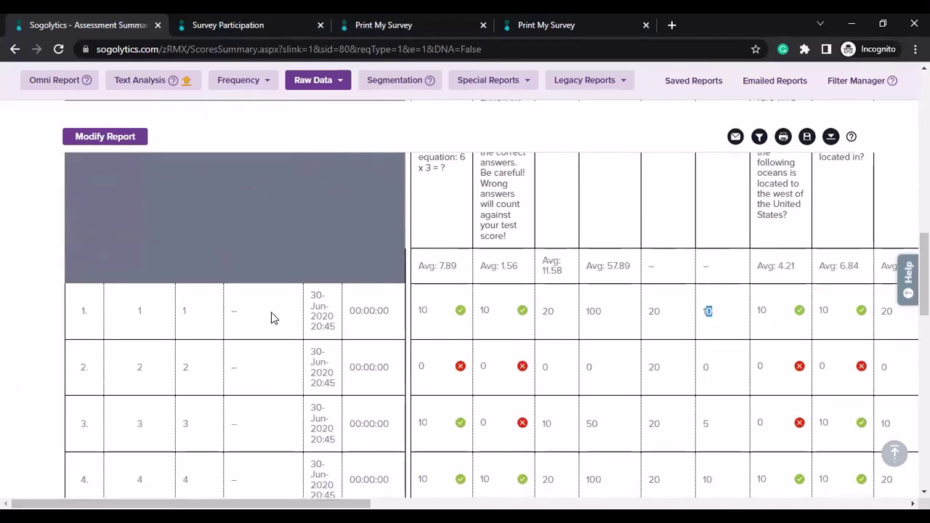
drag(421, 313, 691, 324)
drag(348, 504, 886, 504)
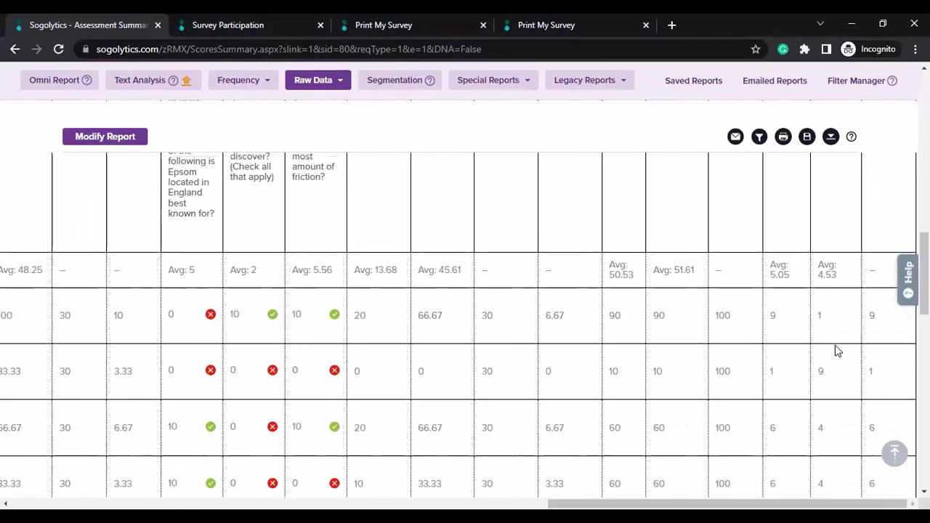
scroll(832, 348, up, 4)
scroll(885, 284, down, 3)
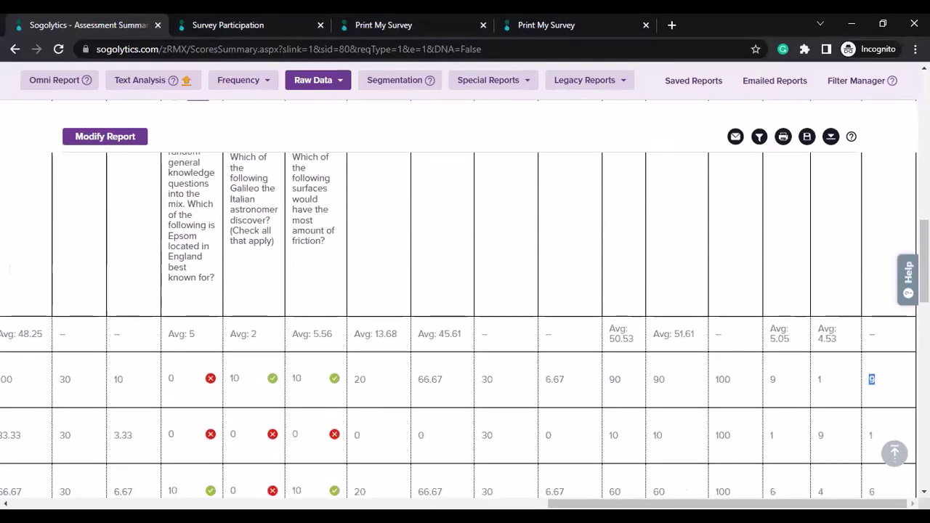
scroll(867, 382, left, 3)
scroll(229, 494, left, 10)
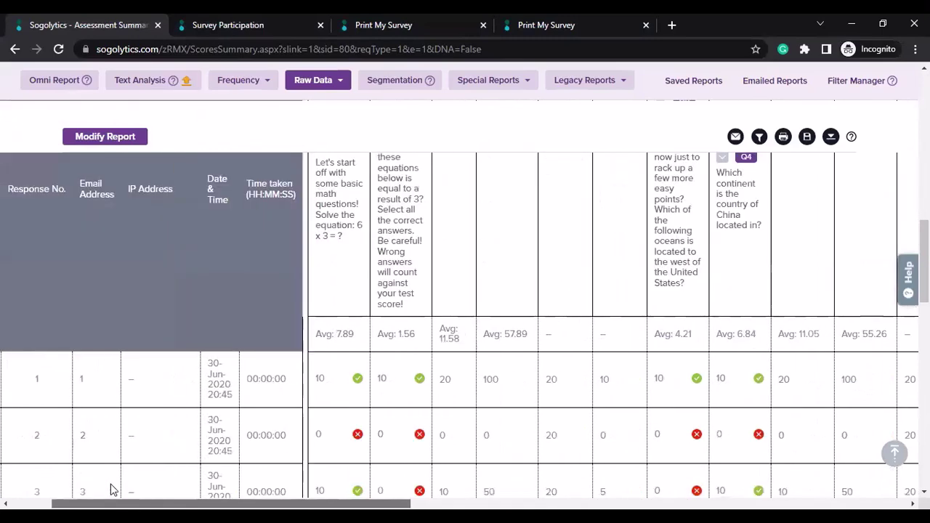
Check the average total score and average total percentage shown above the Assessment Summary table.
scroll(174, 362, up, 2)
scroll(189, 361, up, 6)
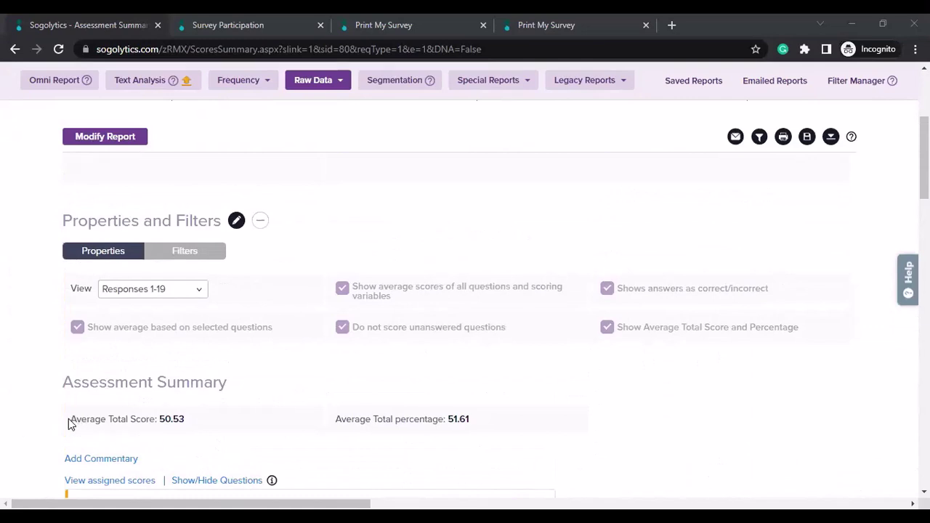
drag(70, 423, 184, 428)
drag(322, 426, 501, 429)
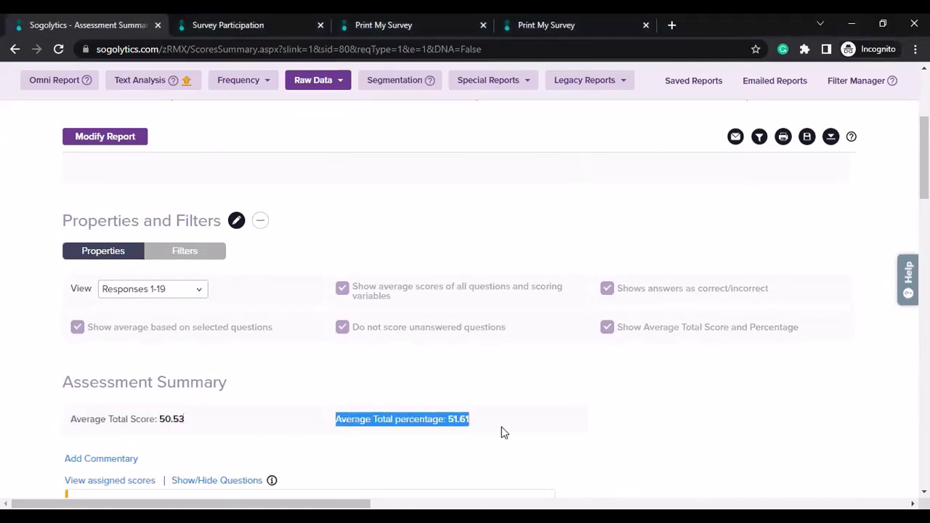